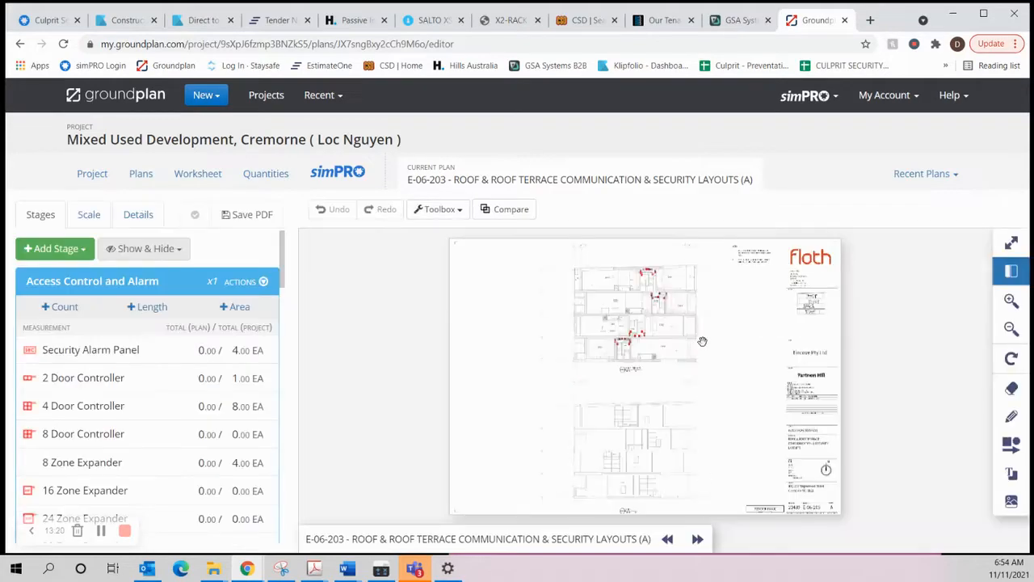
Step: Examine the access control devices around the stairwells on the roof terrace layout of plan E-06-203
scroll(606, 287, up, 5)
scroll(595, 291, up, 4)
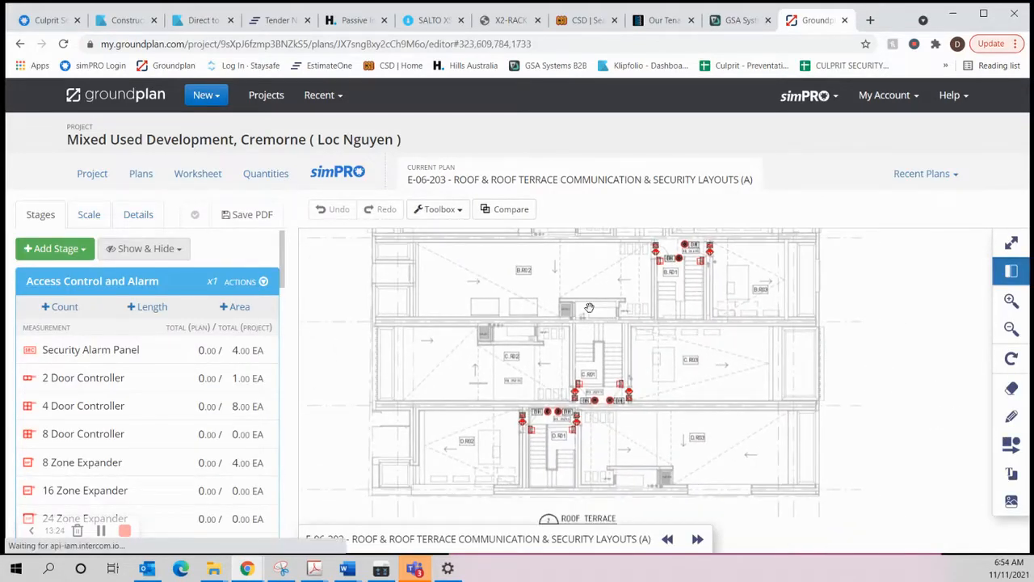
mouse_move(588, 312)
mouse_down()
mouse_move(592, 421)
mouse_move(594, 406)
mouse_up()
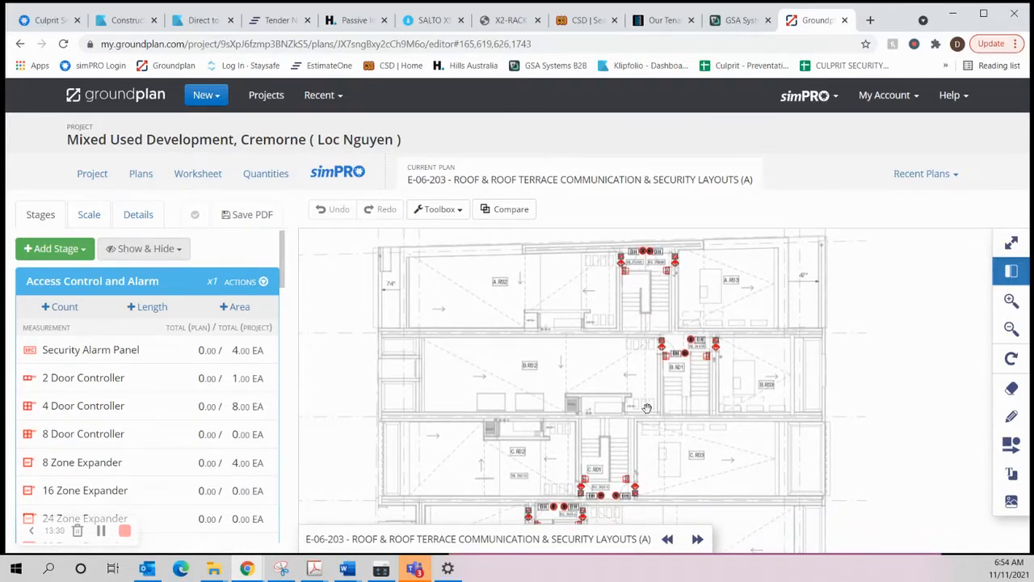
scroll(605, 388, down, 1)
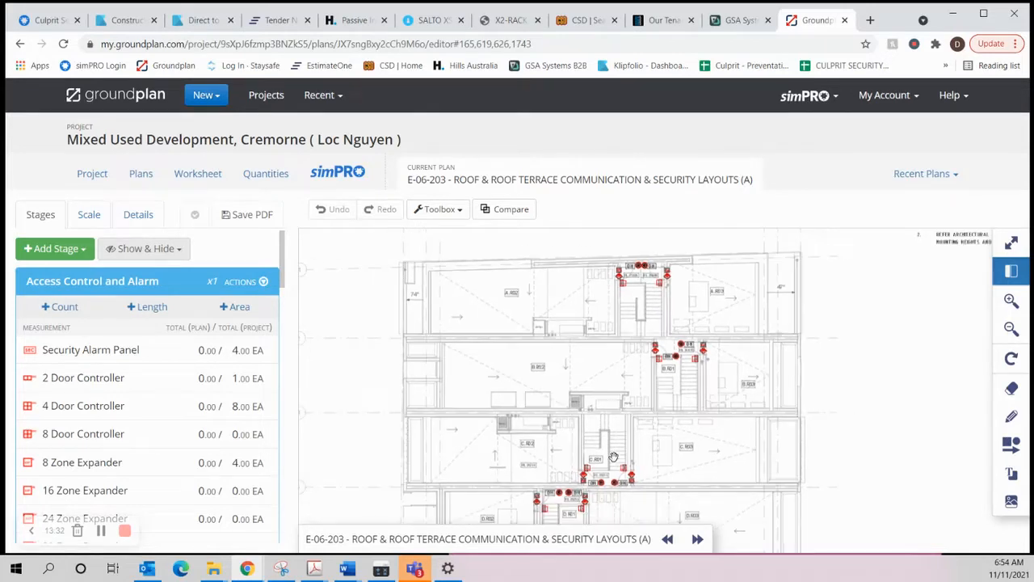
drag(614, 458, 597, 389)
drag(614, 281, 612, 357)
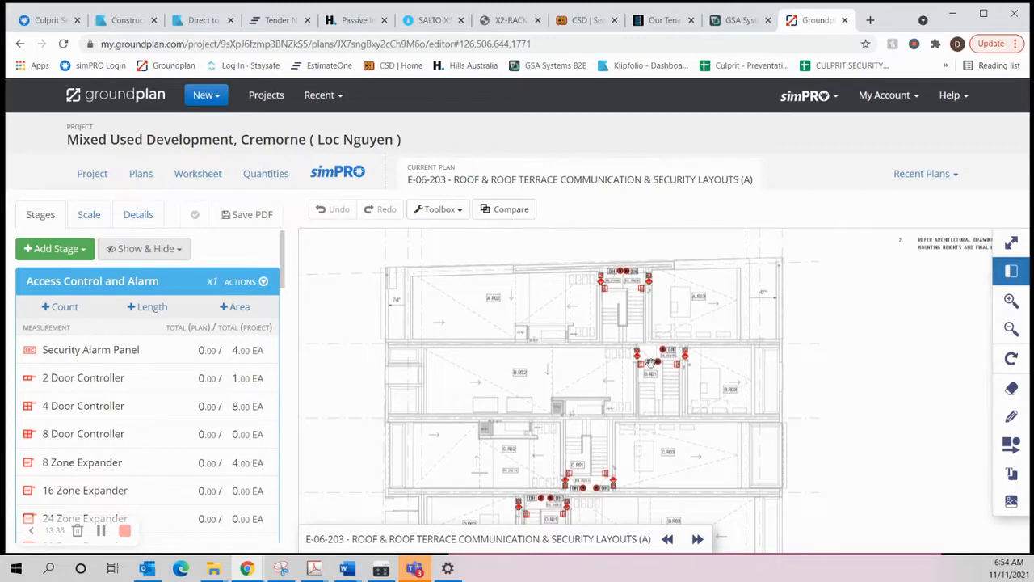
scroll(626, 392, down, 1)
scroll(626, 393, down, 1)
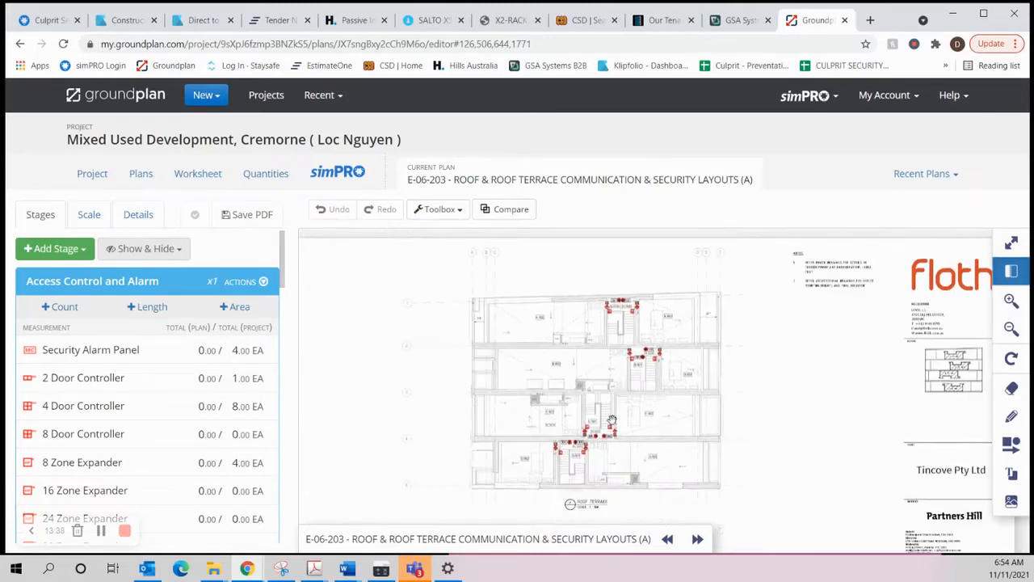
Step: Open plan E-06-101, Ground & Mezzanine Communication & Security Layout, and inspect the marked-up devices on the ground floor
click(697, 540)
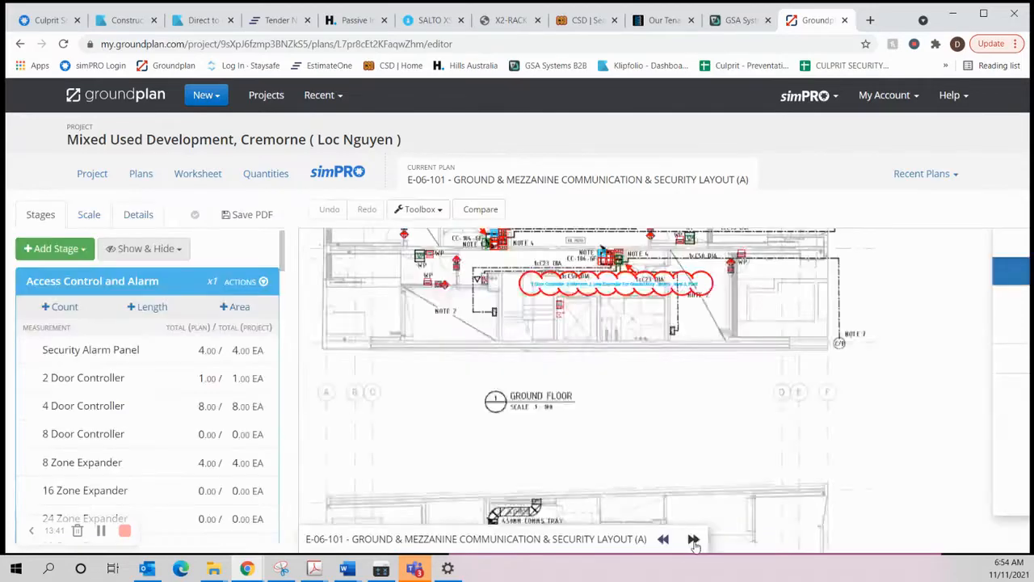
scroll(620, 278, up, 1)
scroll(612, 298, up, 4)
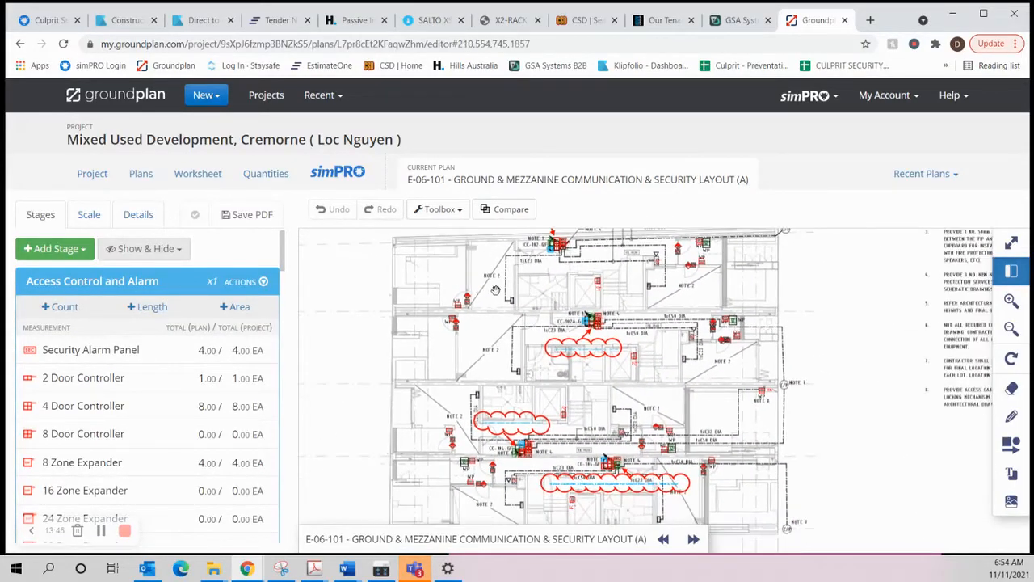
drag(496, 295, 495, 341)
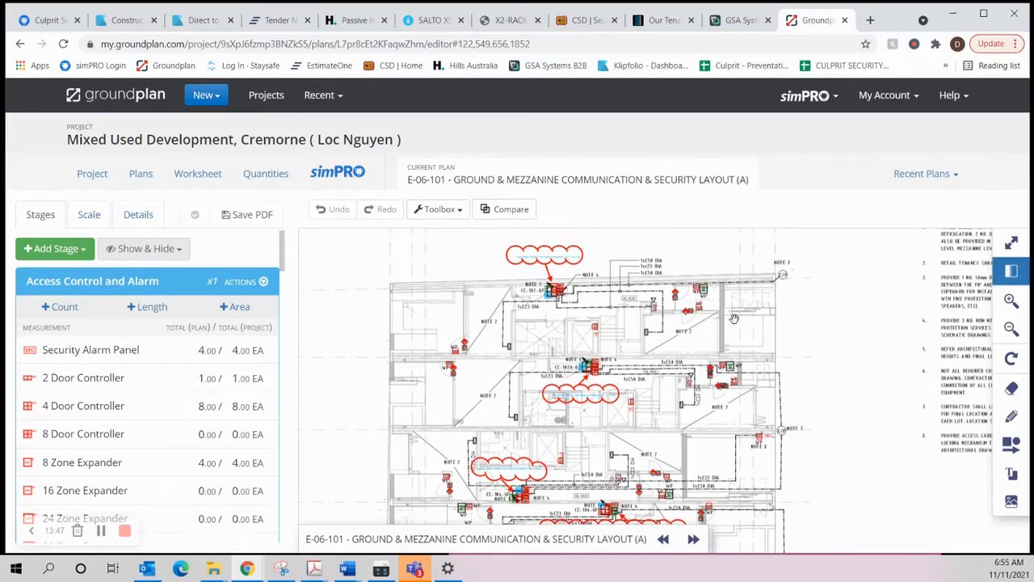
scroll(691, 275, up, 2)
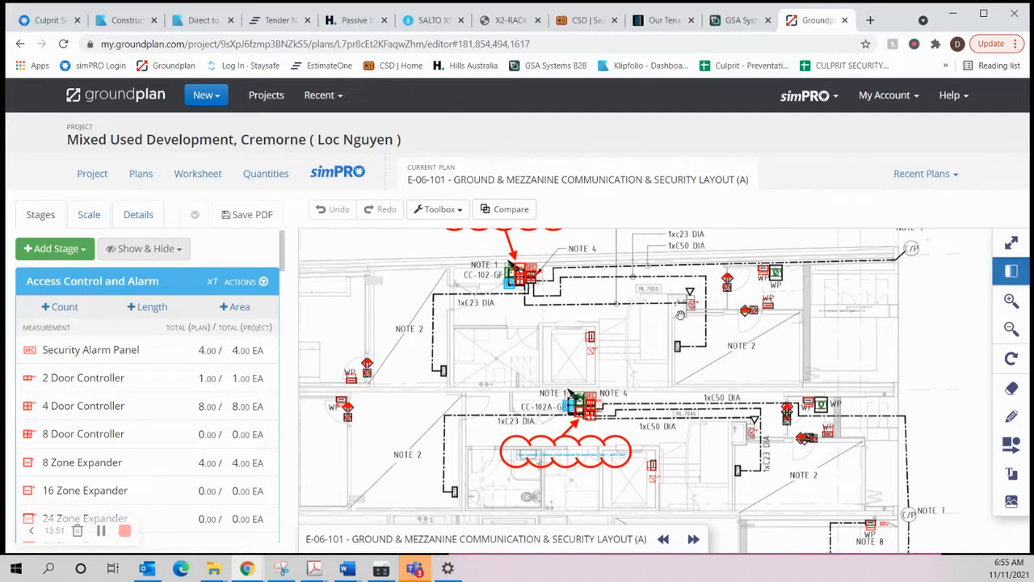
Step: Check the Comelit intercom scope in the simPRO quote, then review Groundplan's Intercom quantities and door station locations on the ground floor plan
click(48, 19)
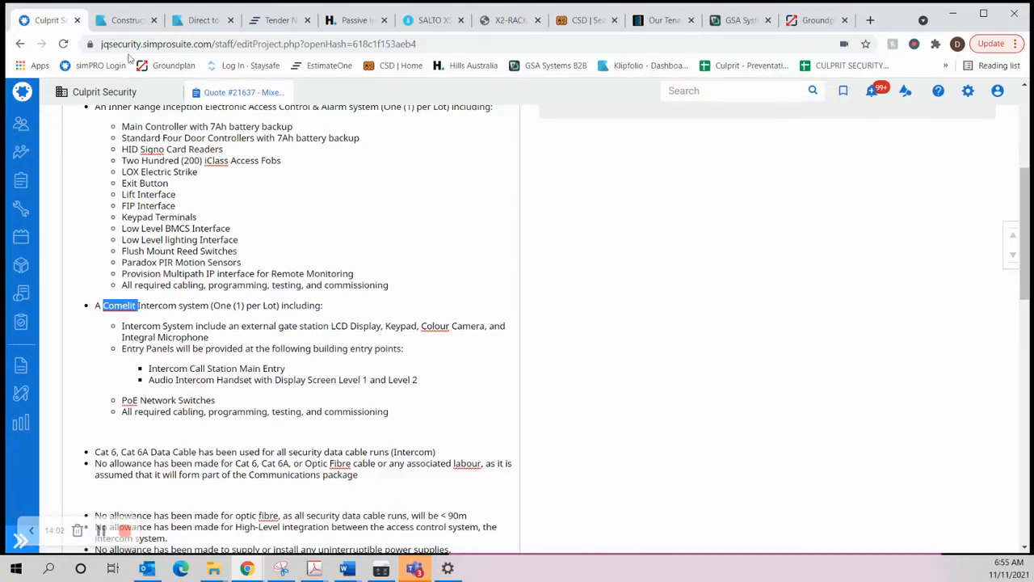
click(805, 20)
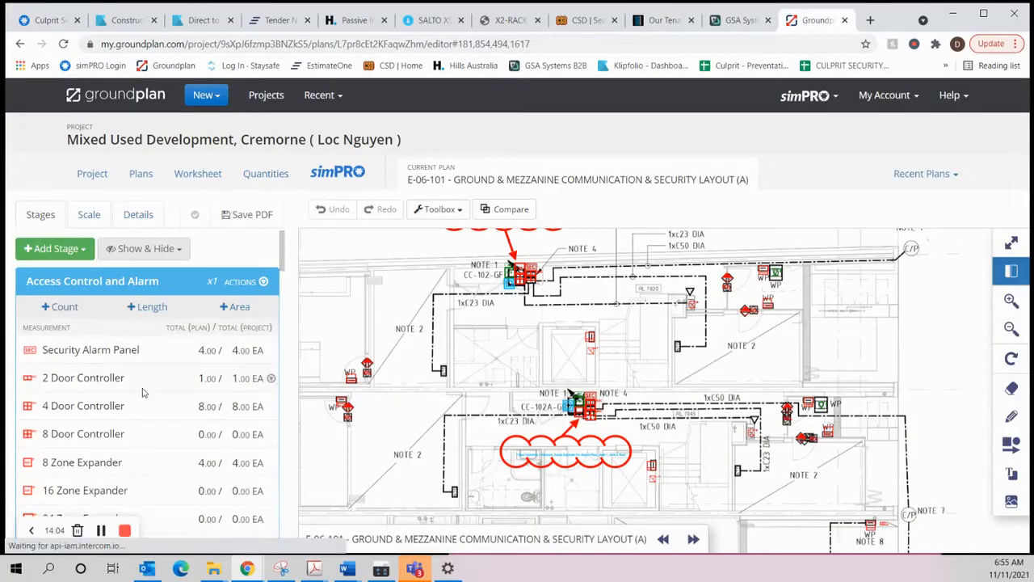
scroll(141, 394, down, 6)
scroll(129, 402, down, 10)
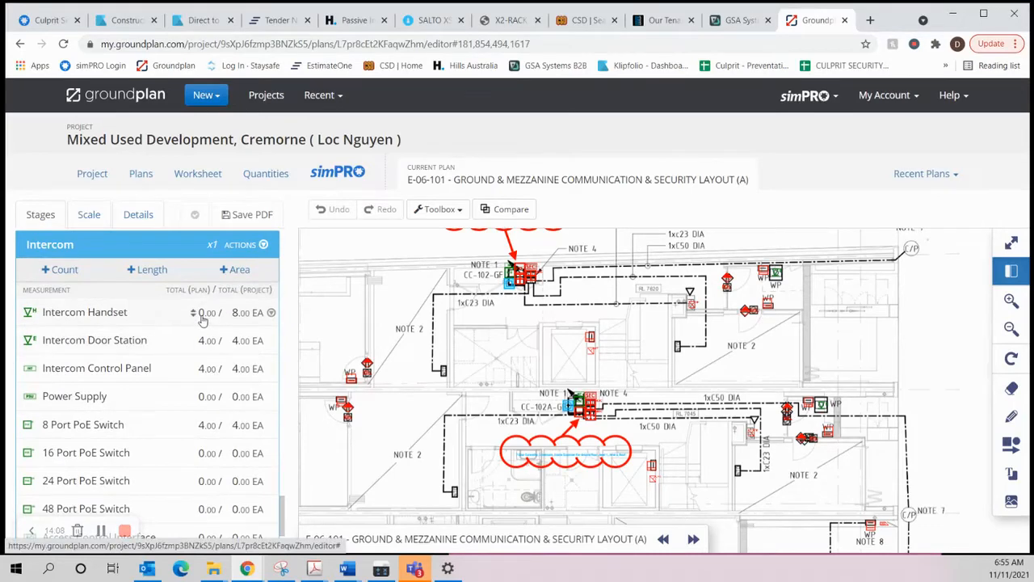
scroll(617, 362, down, 2)
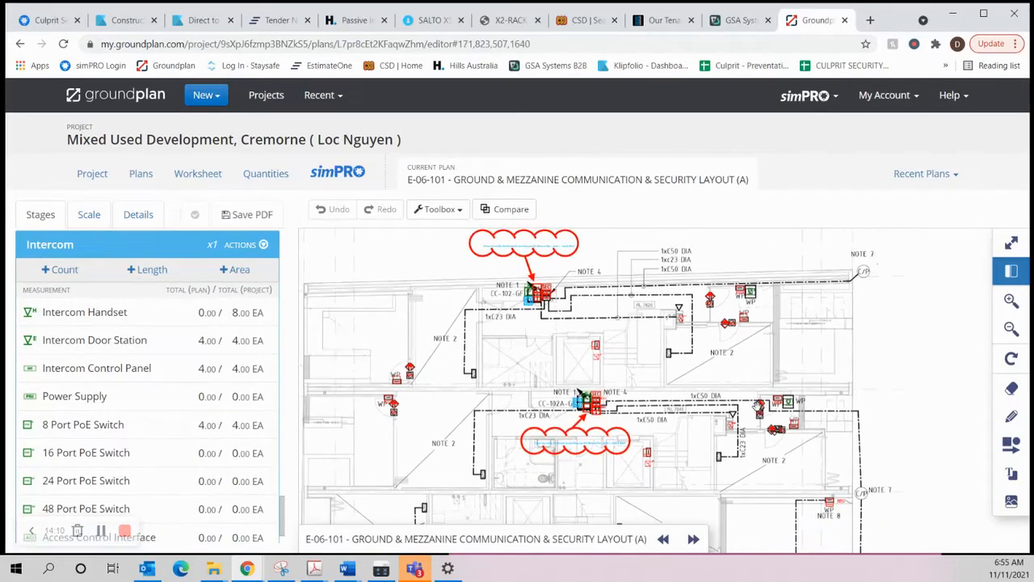
drag(739, 366, 742, 321)
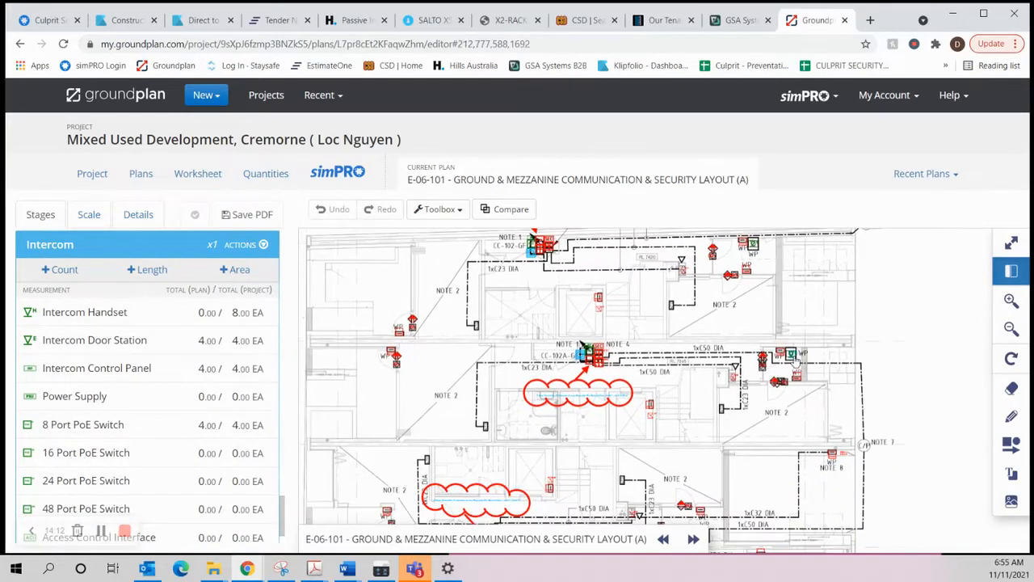
drag(720, 407, 711, 271)
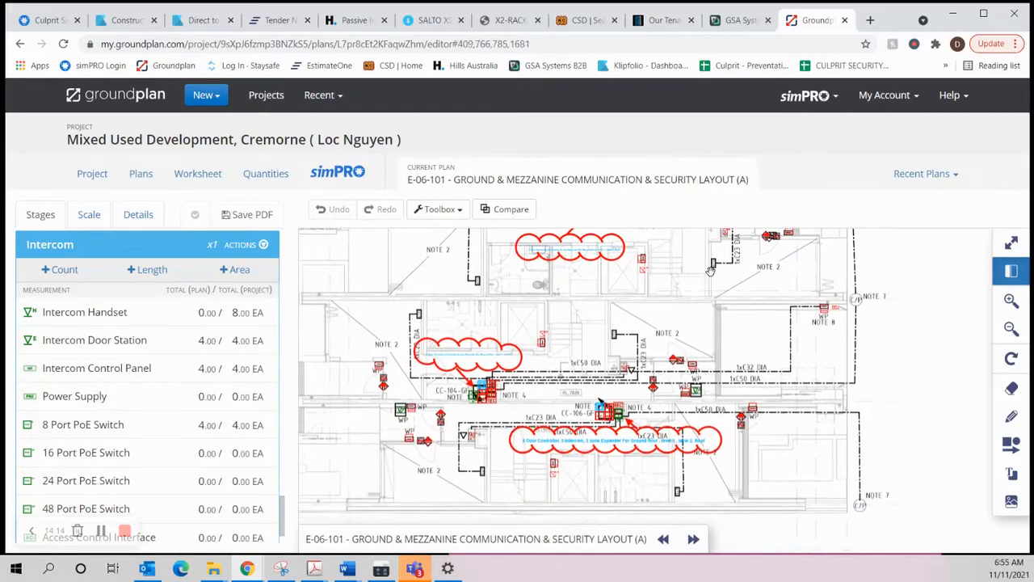
Step: Open plan E-06-201, Level 1 & Mezzanine, and inspect the intercom handset locations beside the lifts
click(694, 539)
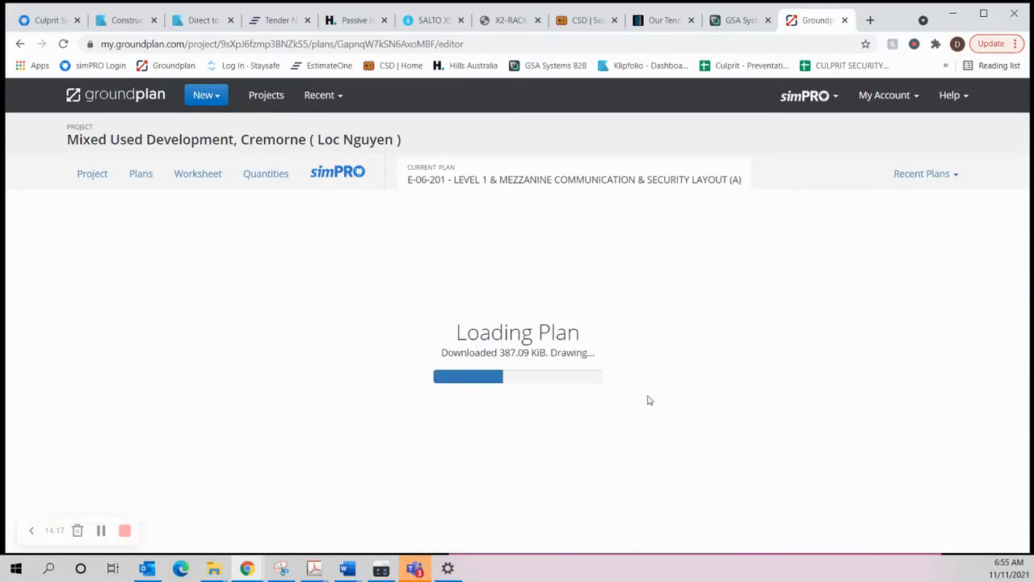
scroll(653, 339, up, 3)
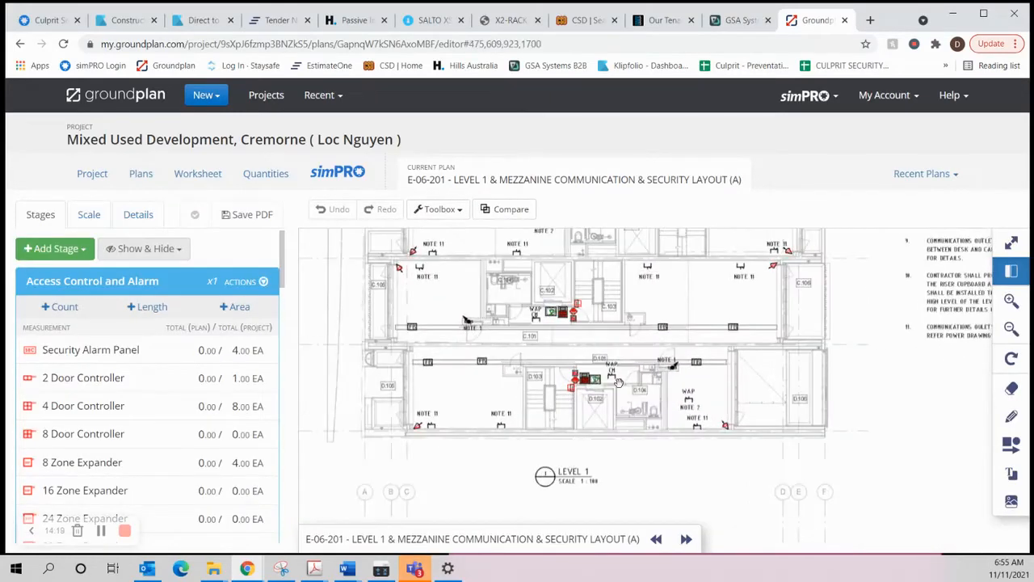
scroll(618, 383, up, 3)
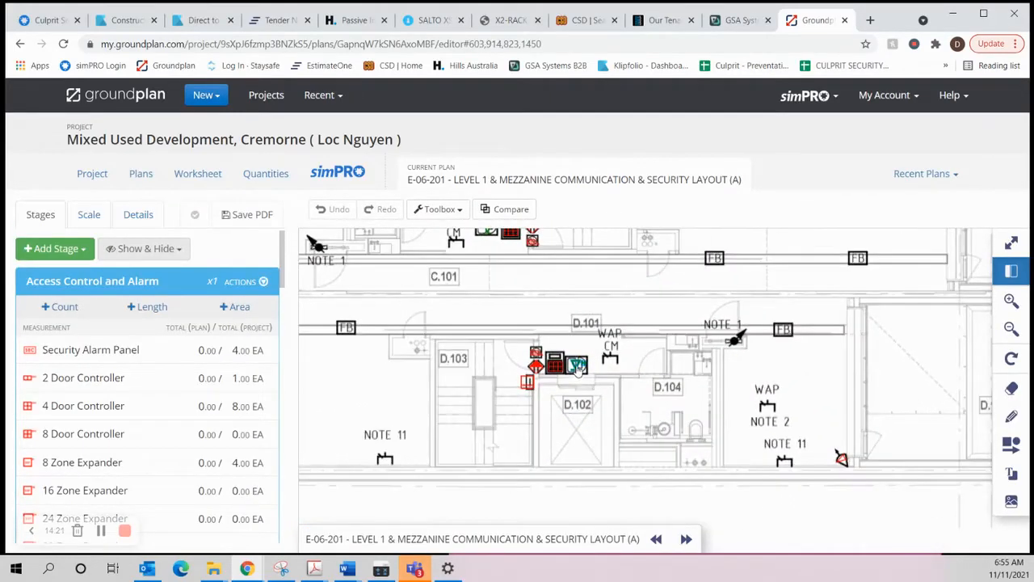
scroll(576, 366, down, 3)
drag(705, 312, 702, 469)
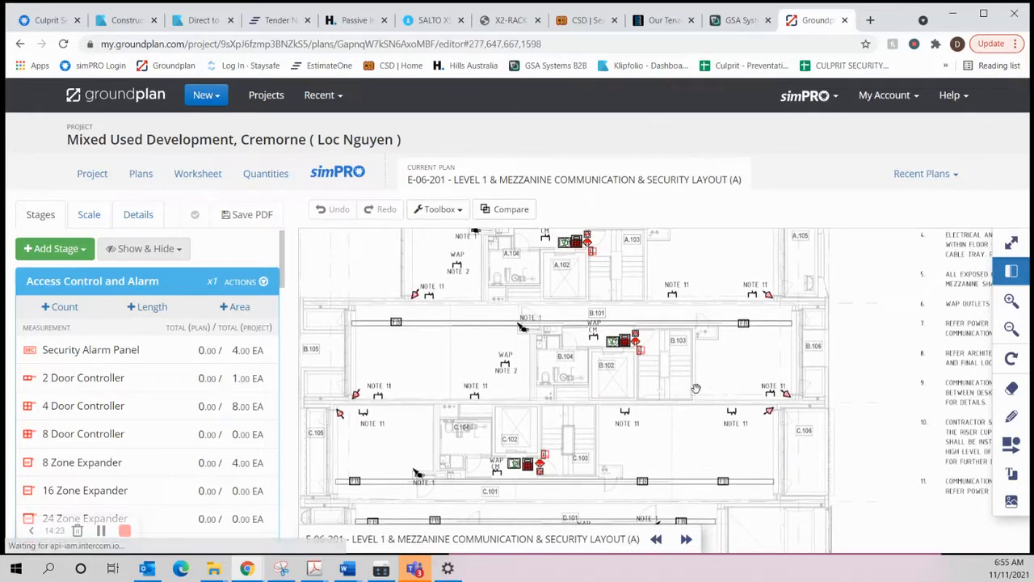
Step: Open plan E-06-202, Level 2 & Mezzanine, and inspect the intercom handset locations beside the lifts
click(686, 539)
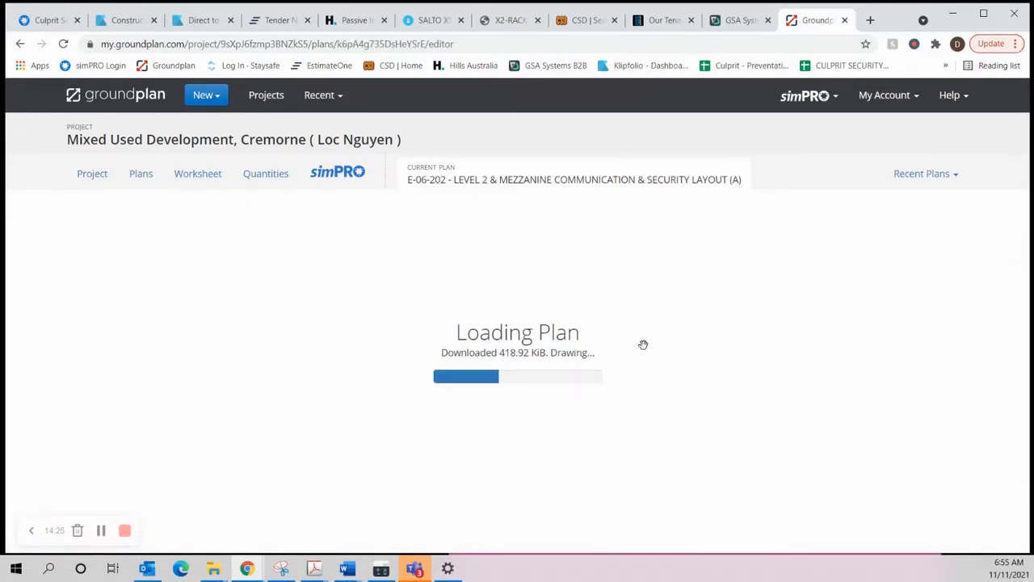
scroll(616, 341, up, 5)
drag(617, 392, 618, 491)
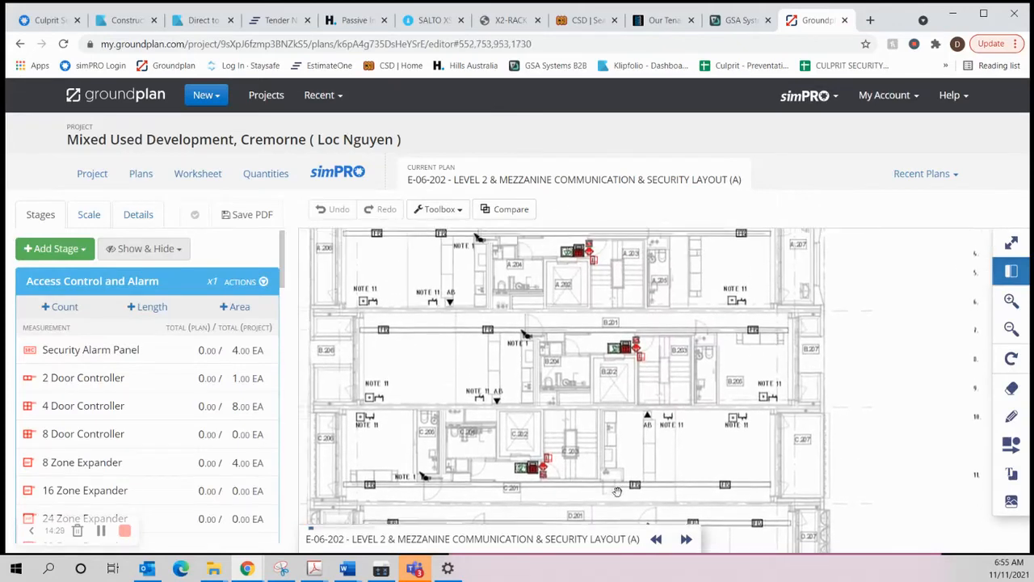
scroll(617, 491, down, 5)
Step: Open plan E-06-203, Roof & Roof Terrace, and check the stairwells of each lot for intercom devices
click(686, 539)
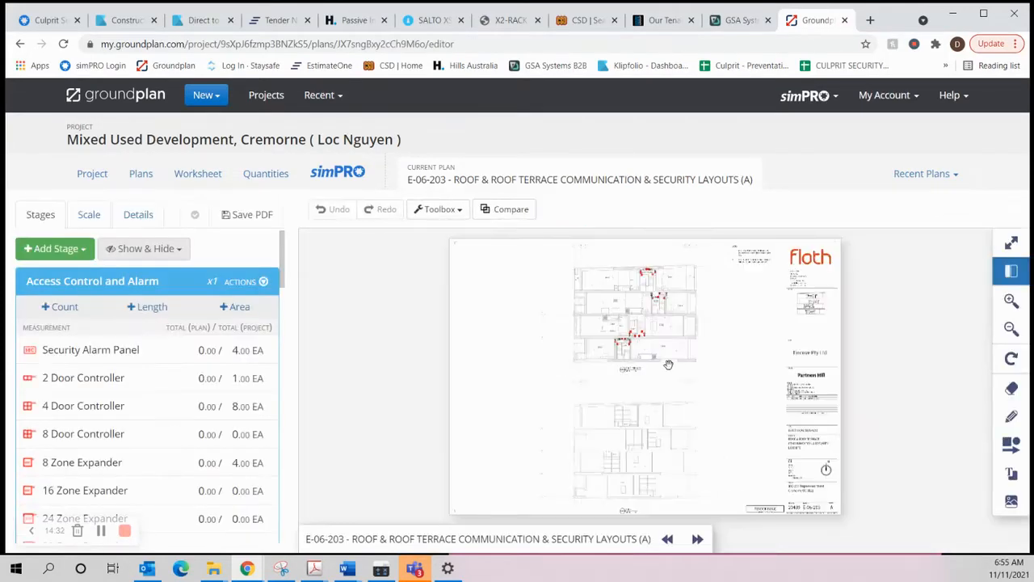
scroll(685, 384, up, 5)
scroll(683, 396, down, 2)
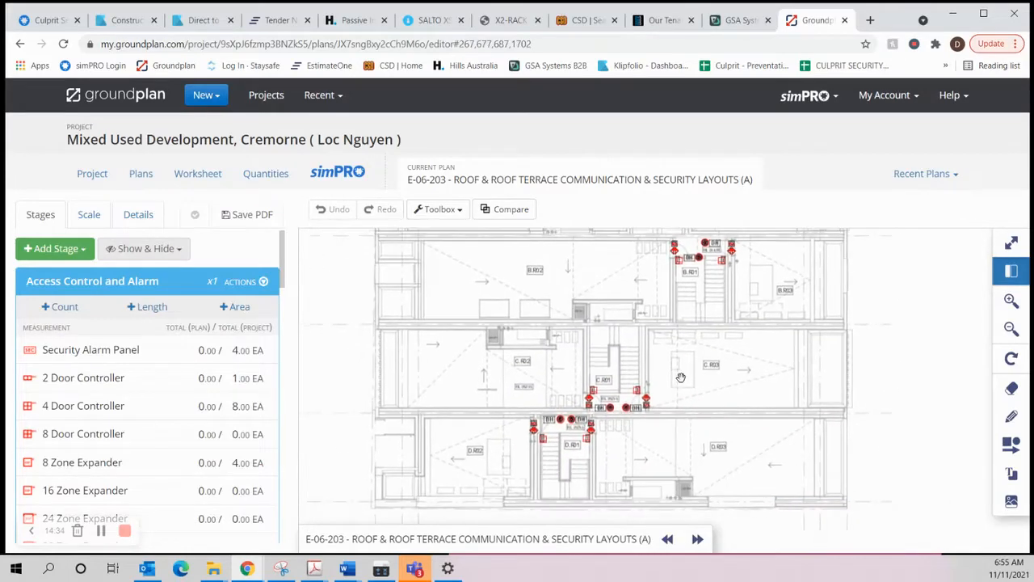
scroll(684, 342, down, 2)
drag(669, 338, 696, 394)
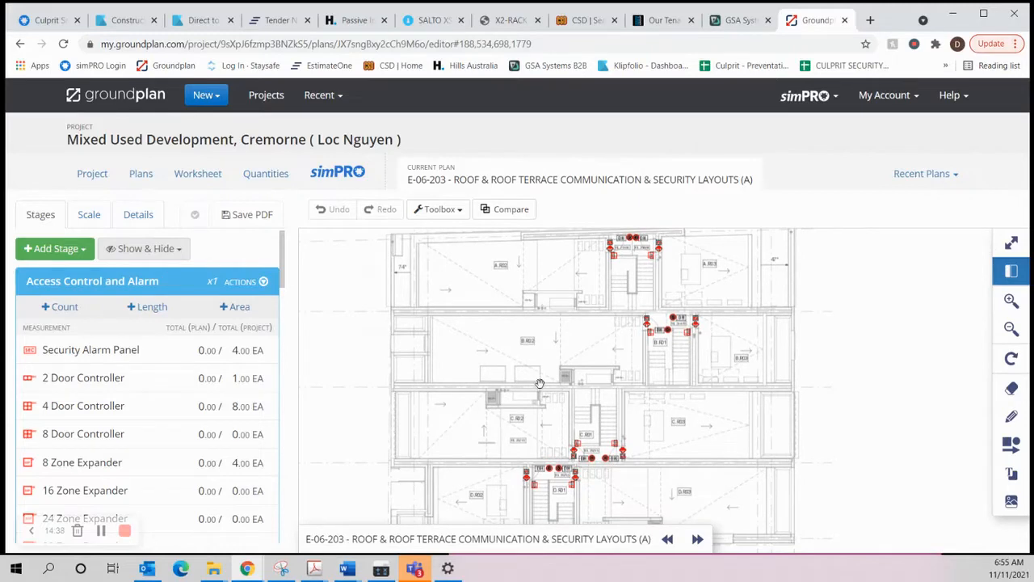
Step: Switch to the simPRO quote and remove the word "Audio" from the intercom handset bullet in the Comelit section
click(51, 25)
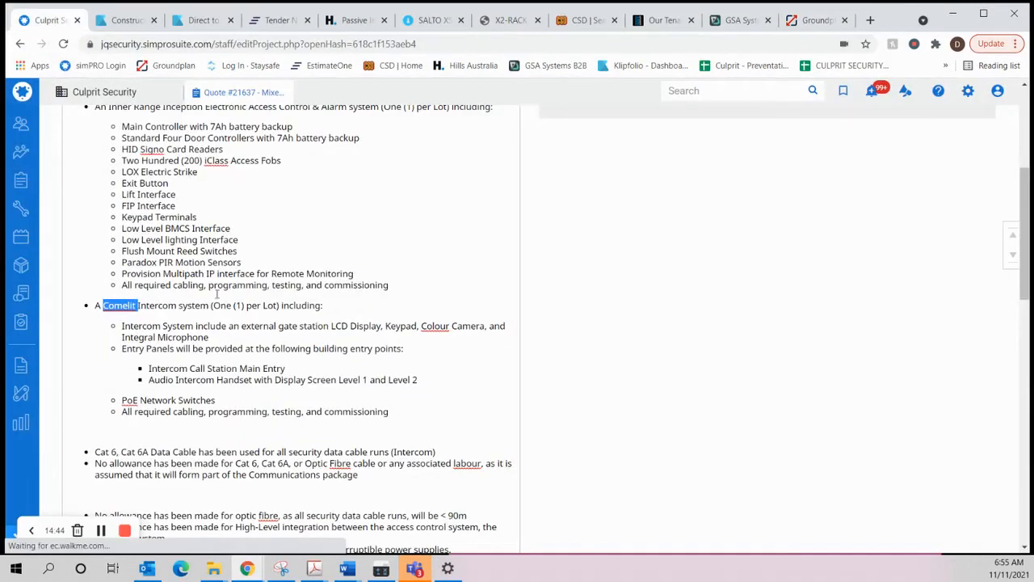
scroll(196, 275, up, 2)
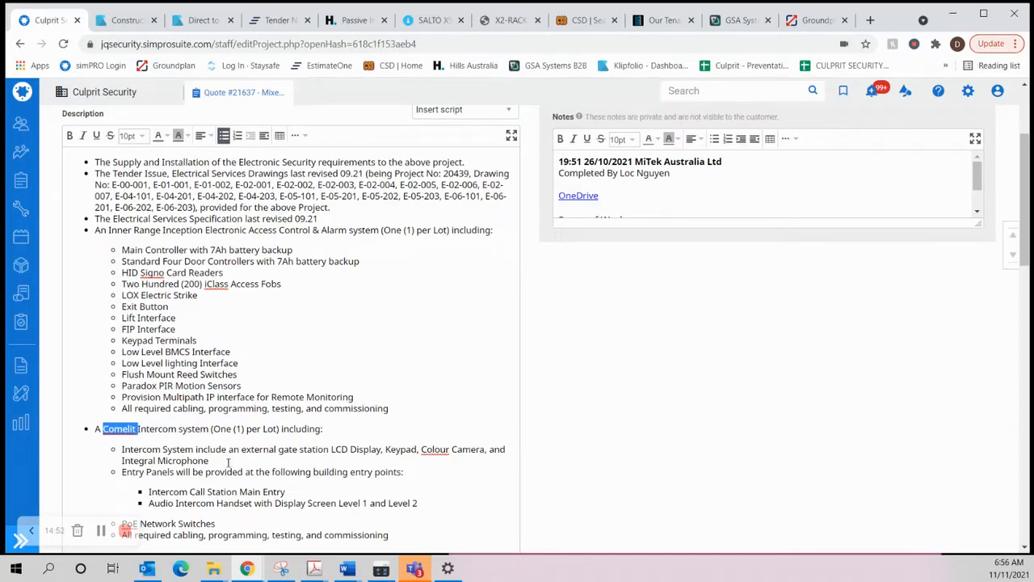
scroll(215, 435, down, 1)
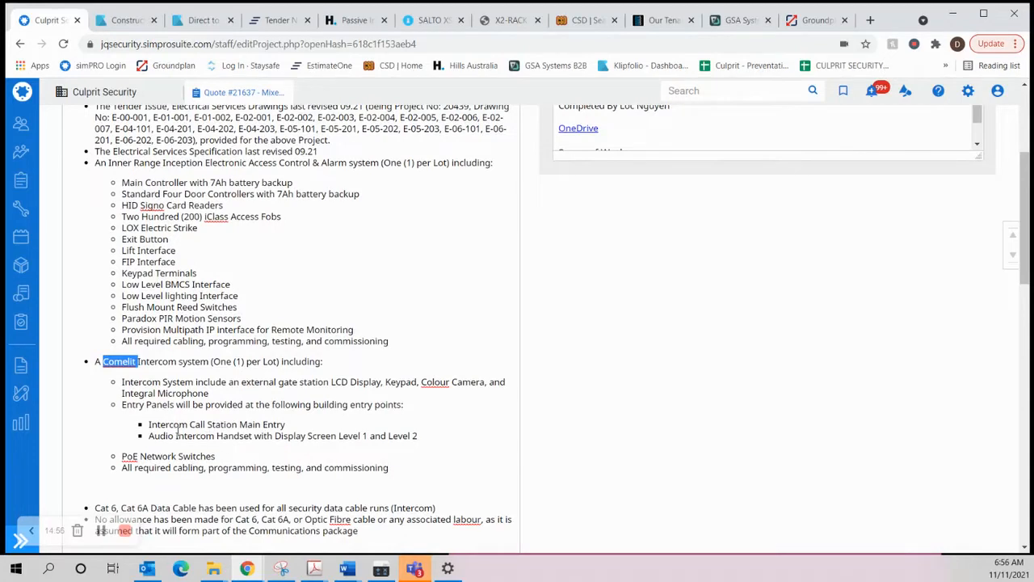
drag(177, 436, 144, 436)
key(Delete)
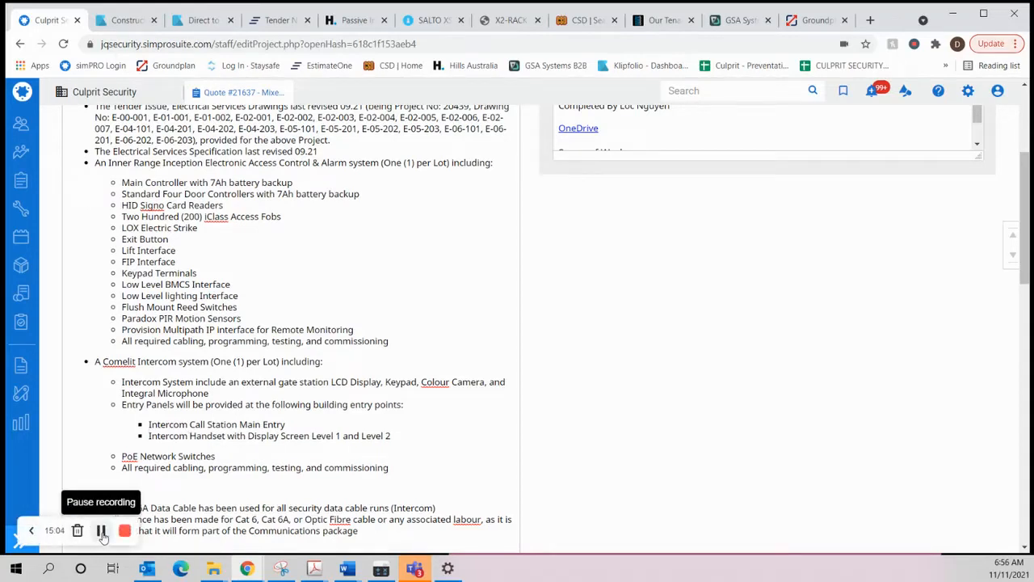
click(101, 531)
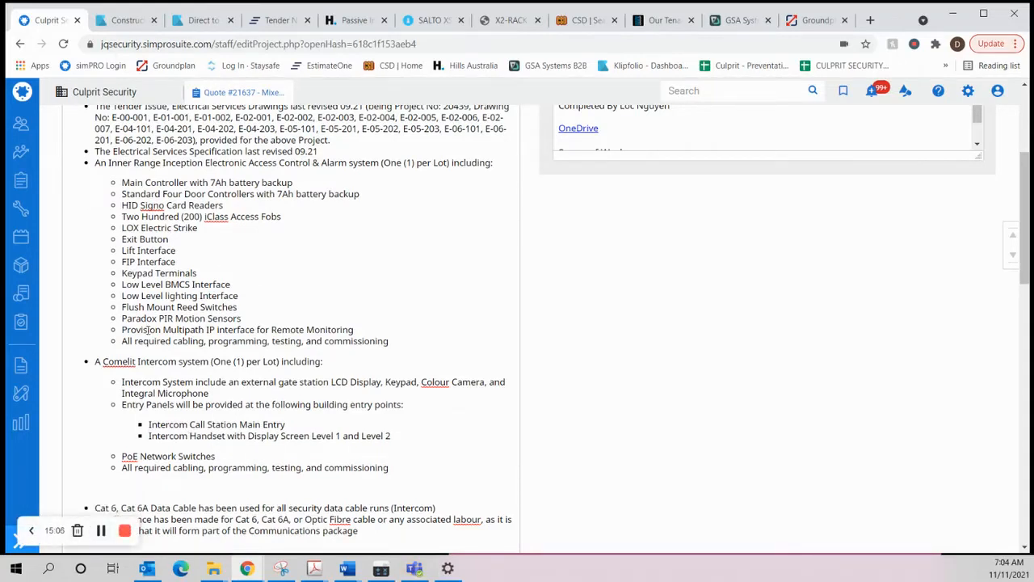
Step: Review the access control and Comelit intercom bullets, focusing on the entry panel, call station and handset lines
scroll(230, 333, down, 1)
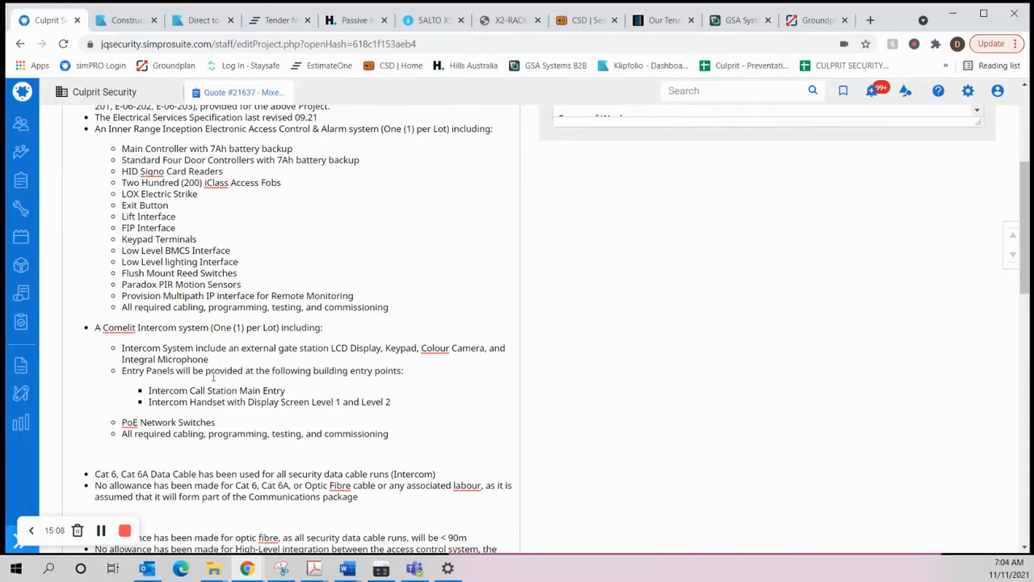
scroll(211, 378, up, 3)
scroll(198, 283, down, 2)
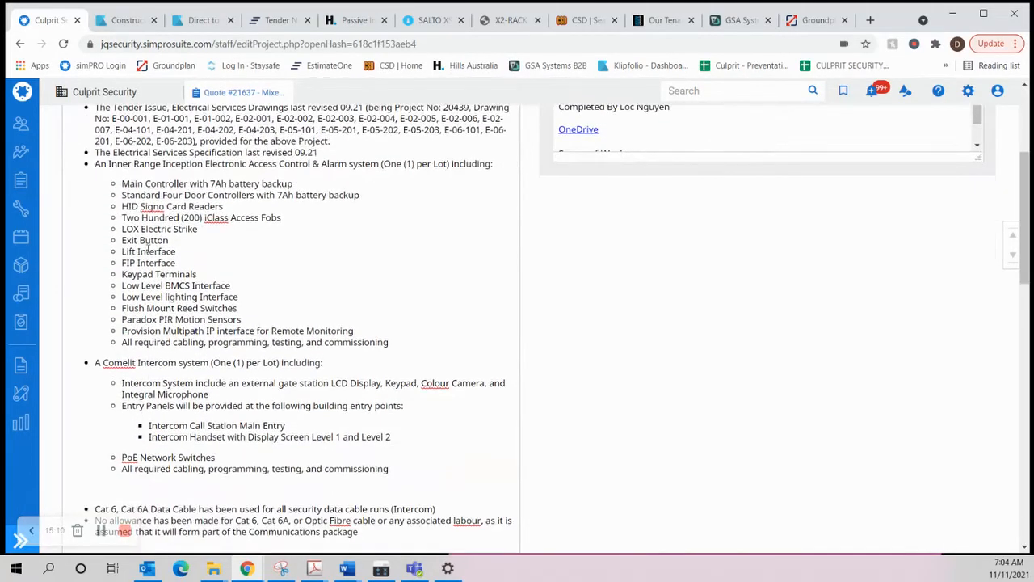
scroll(172, 356, down, 1)
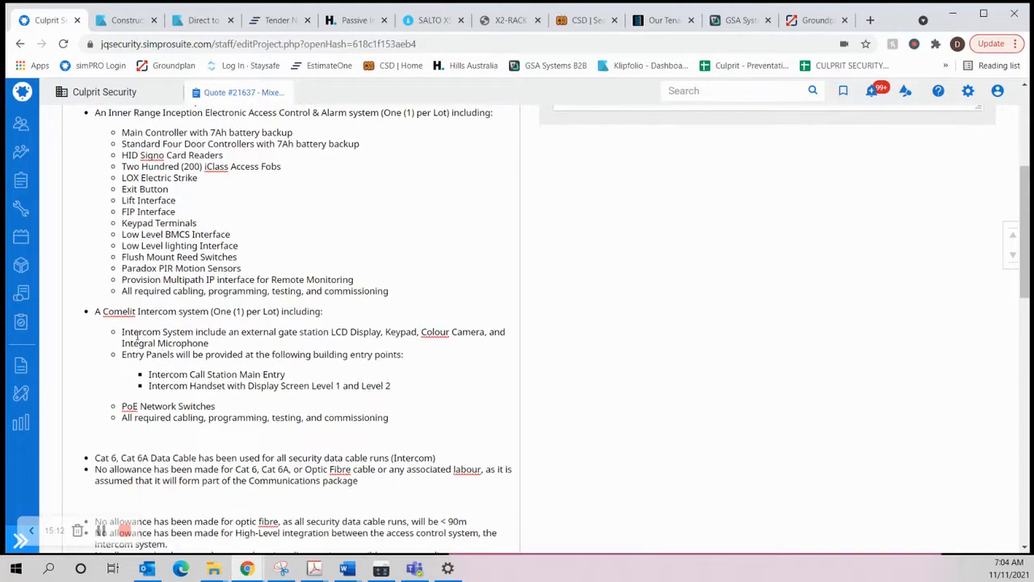
drag(138, 331, 211, 354)
click(189, 374)
drag(150, 386, 246, 385)
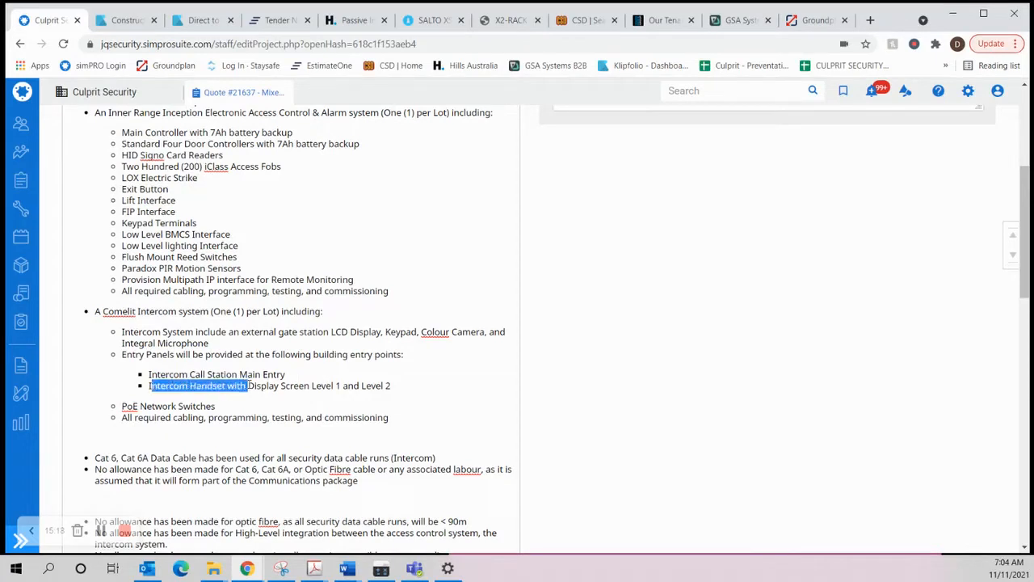
Step: Below "Intercom Call Station Main Entry", add a bullet one level higher reading "Intercom Handsets will be provided at the following locations:"
click(292, 374)
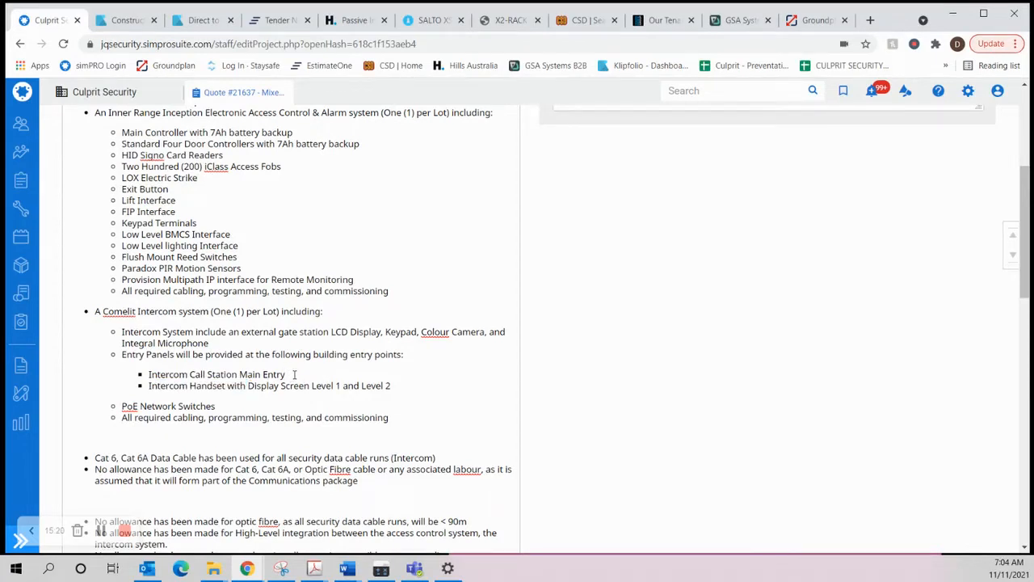
key(Return)
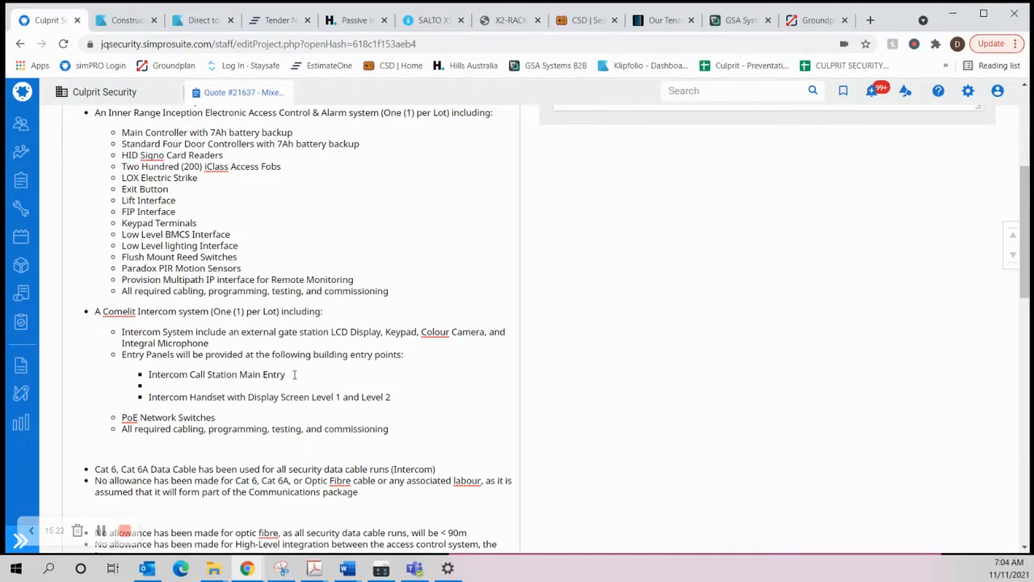
scroll(328, 323, up, 2)
click(263, 136)
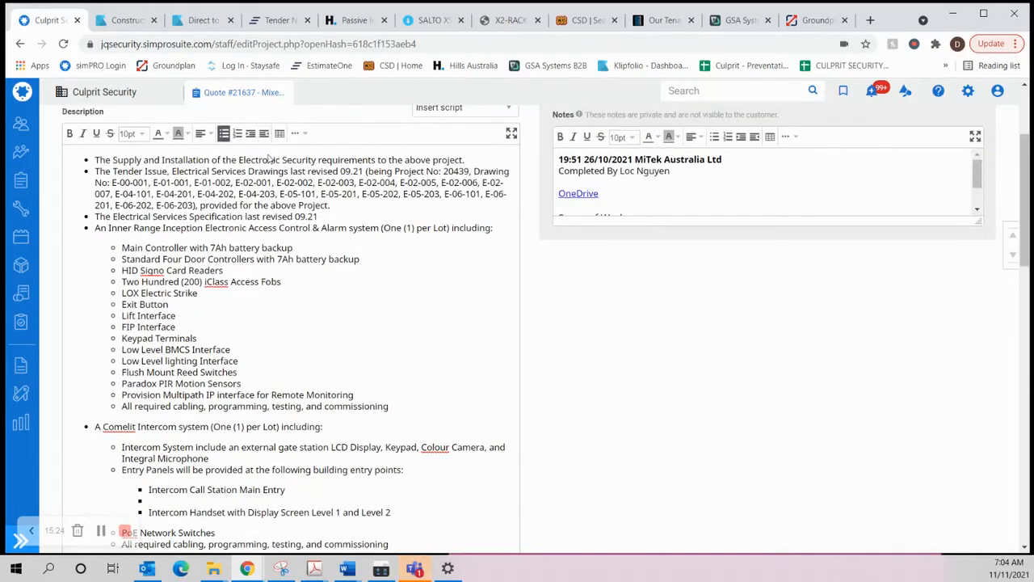
scroll(252, 360, down, 2)
scroll(252, 360, down, 1)
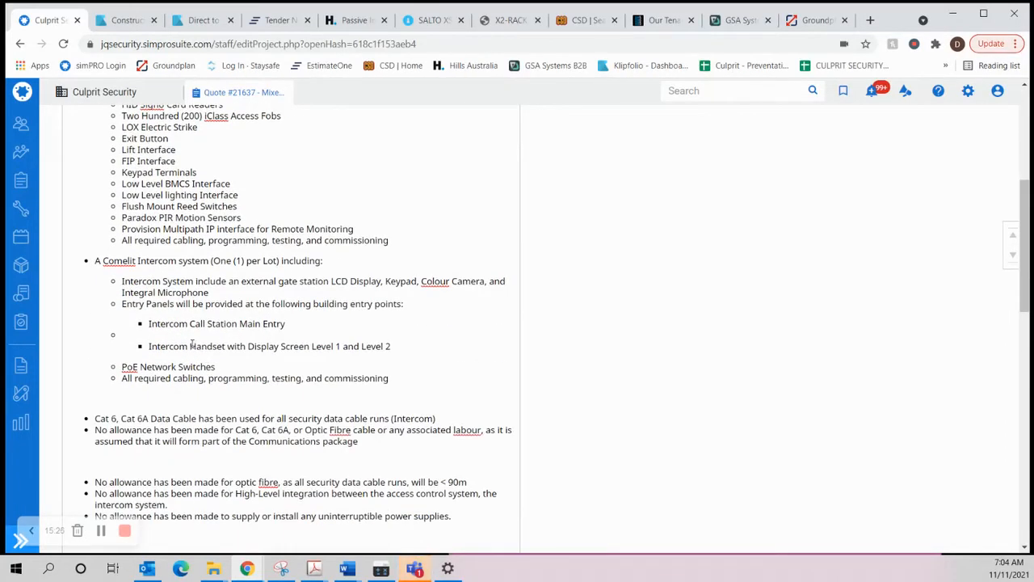
text(Intercom )
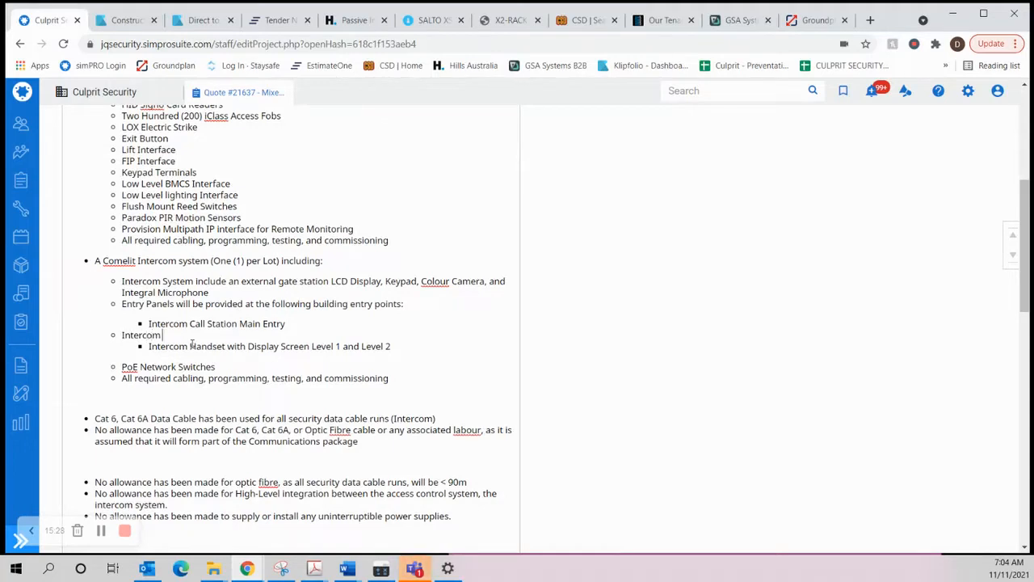
text(Handsets)
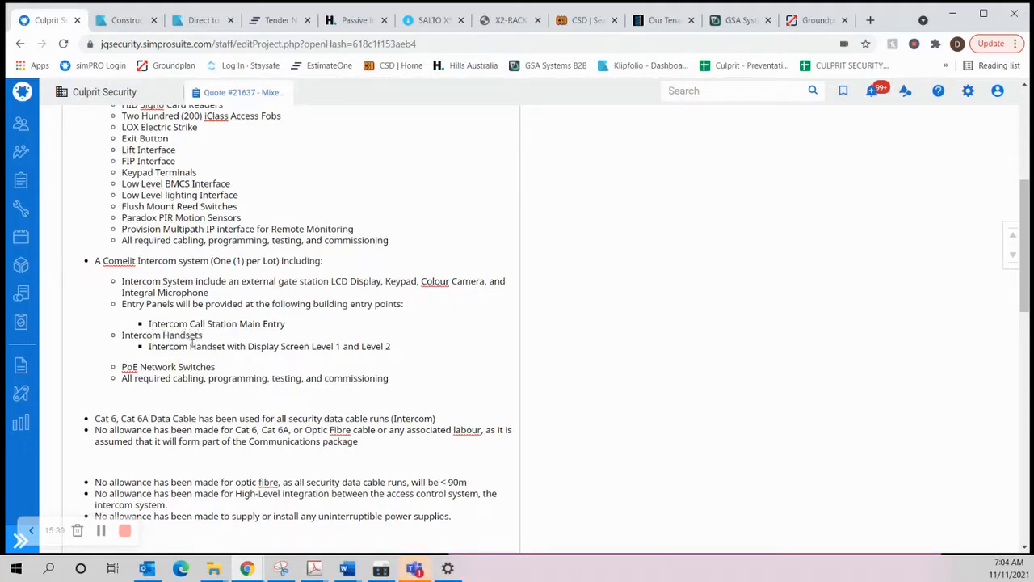
text( will)
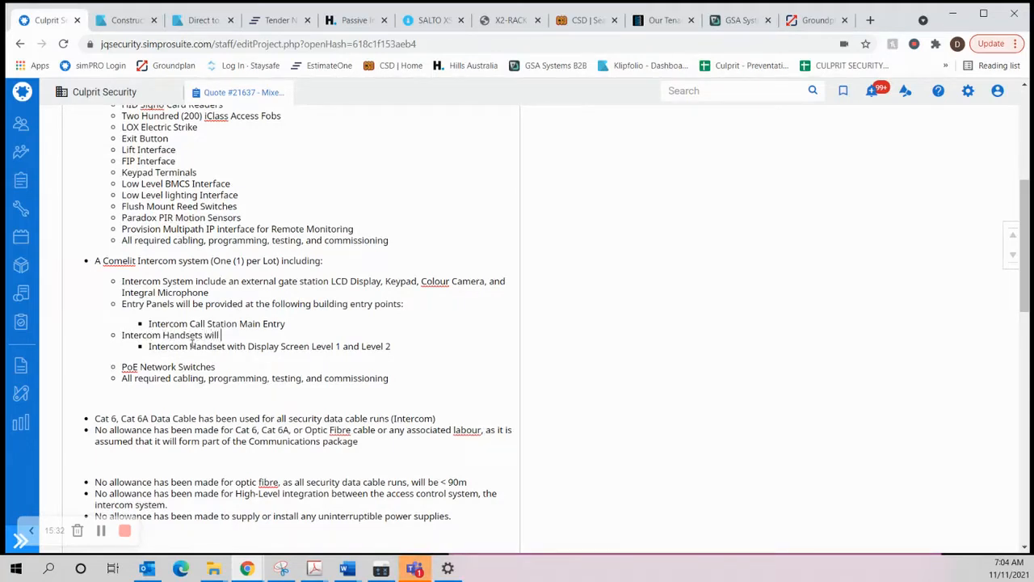
text( be)
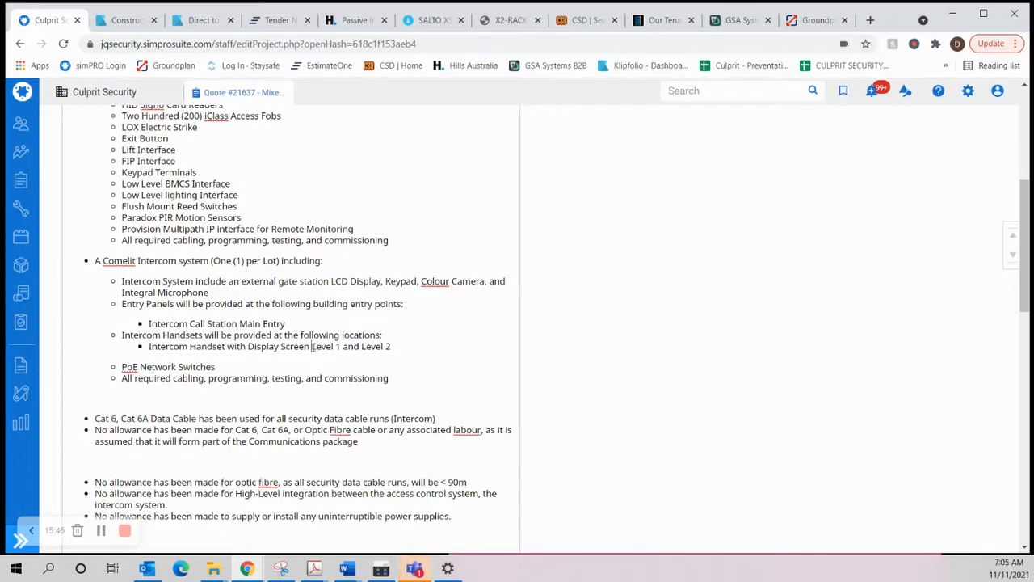
Step: Insert "with Display Screen" after "Intercom Handsets" in the new bullet and shorten its sub-bullet to "Level 1 and Level 2"
drag(312, 346, 151, 345)
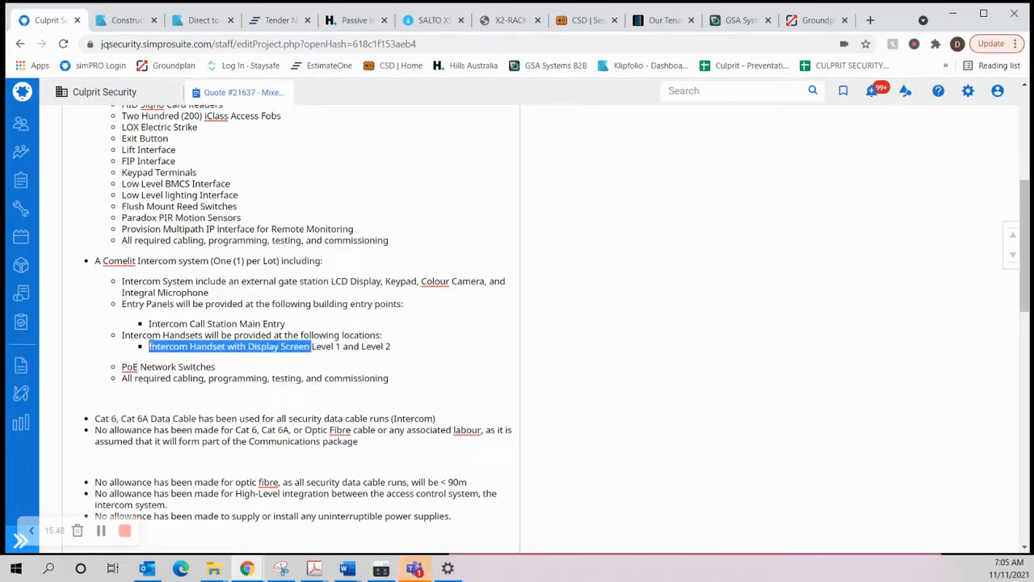
drag(311, 346, 228, 347)
key(ctrl+c)
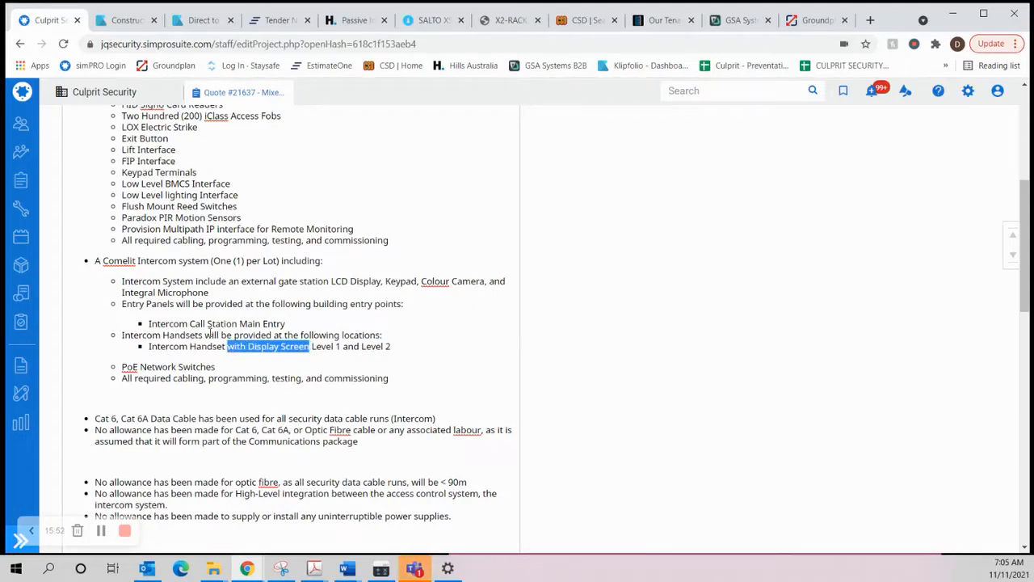
click(204, 334)
key(ctrl+v)
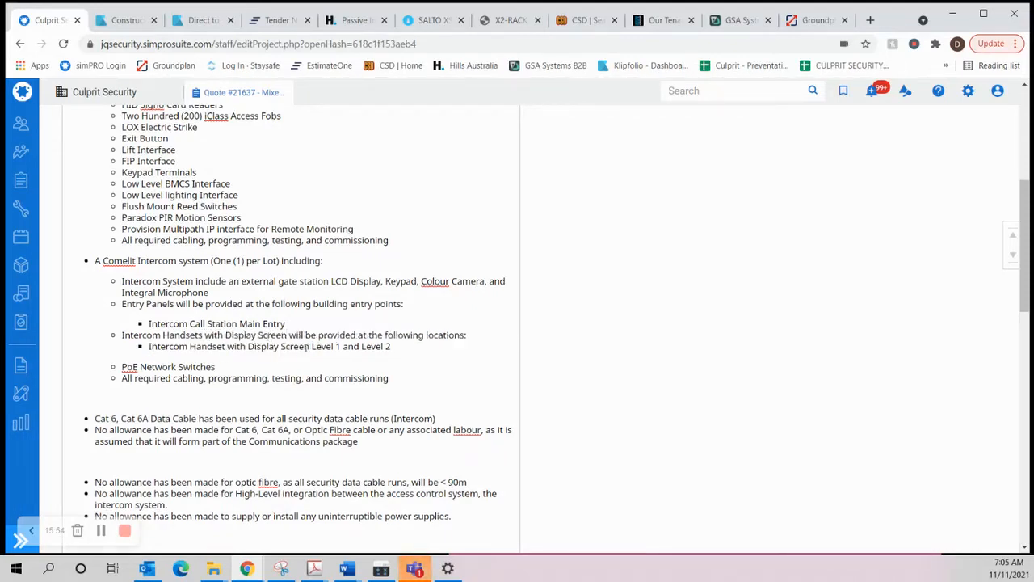
drag(311, 346, 157, 346)
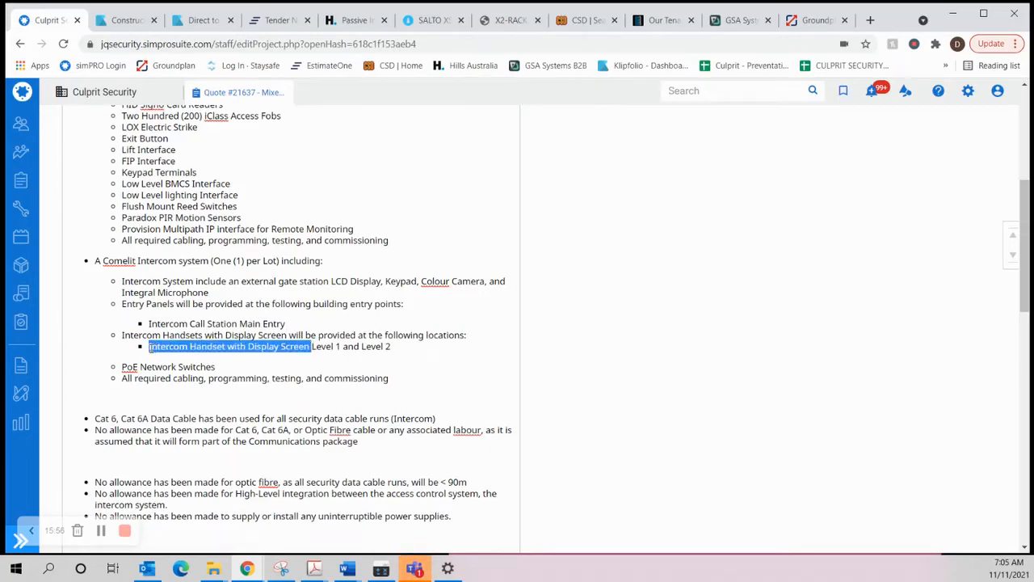
key(BackSpace)
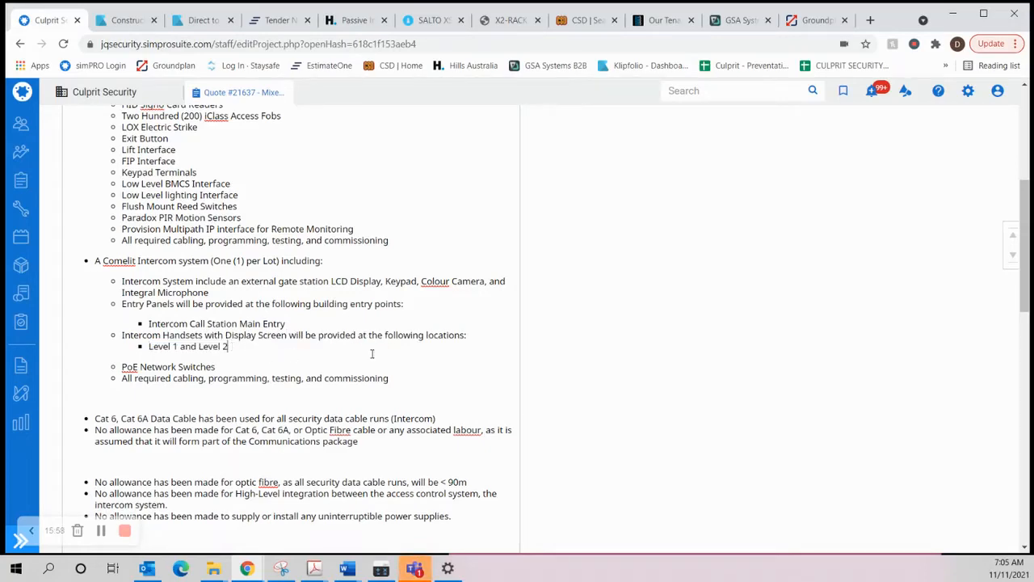
Step: Switch to Groundplan, open plan E-06-202, Level 2 & Mezzanine, and check where the intercom handsets sit relative to the lifts
click(816, 19)
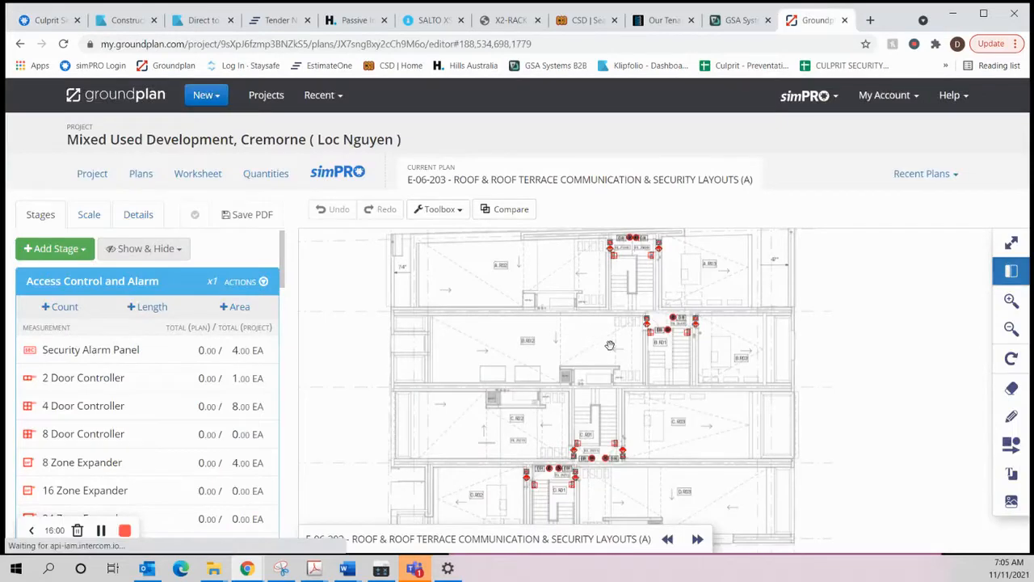
scroll(653, 320, up, 3)
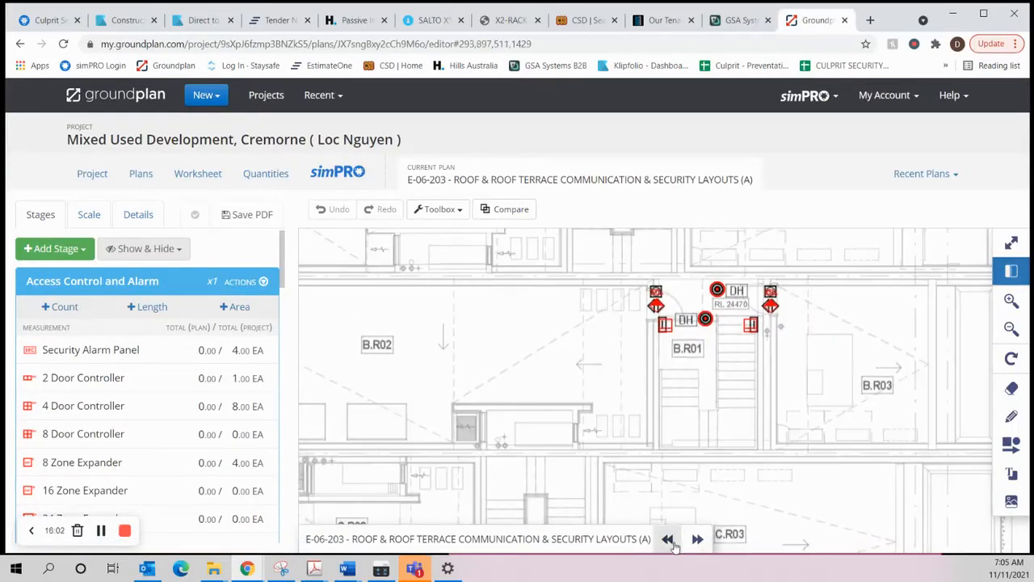
click(667, 539)
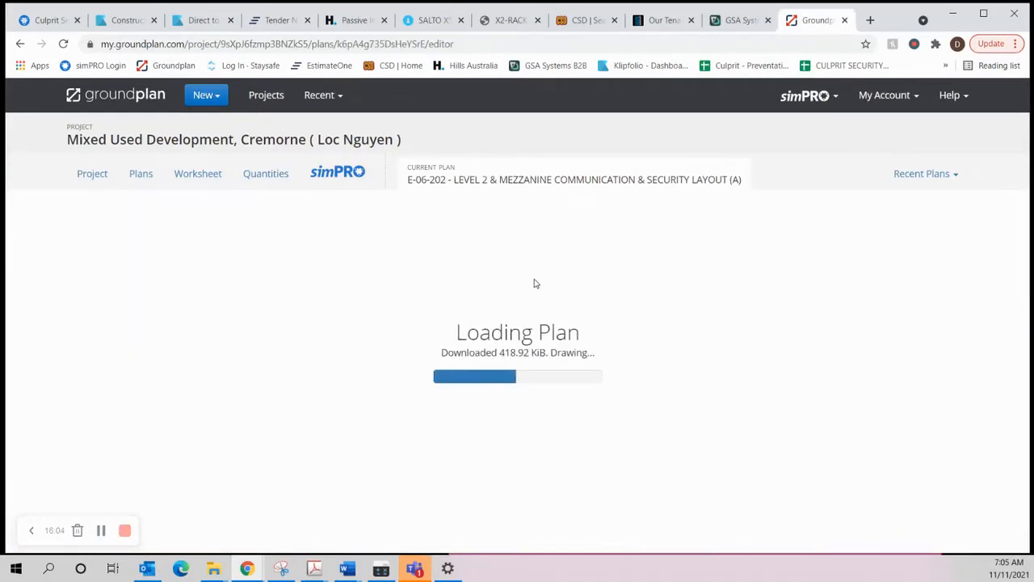
scroll(619, 306, up, 5)
drag(640, 281, 621, 328)
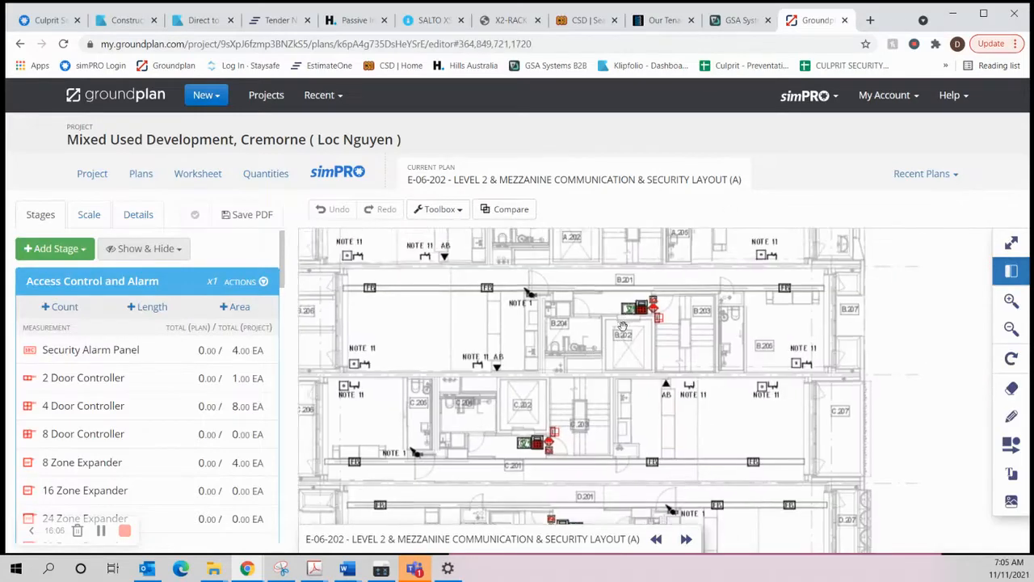
scroll(589, 299, up, 1)
scroll(589, 298, up, 1)
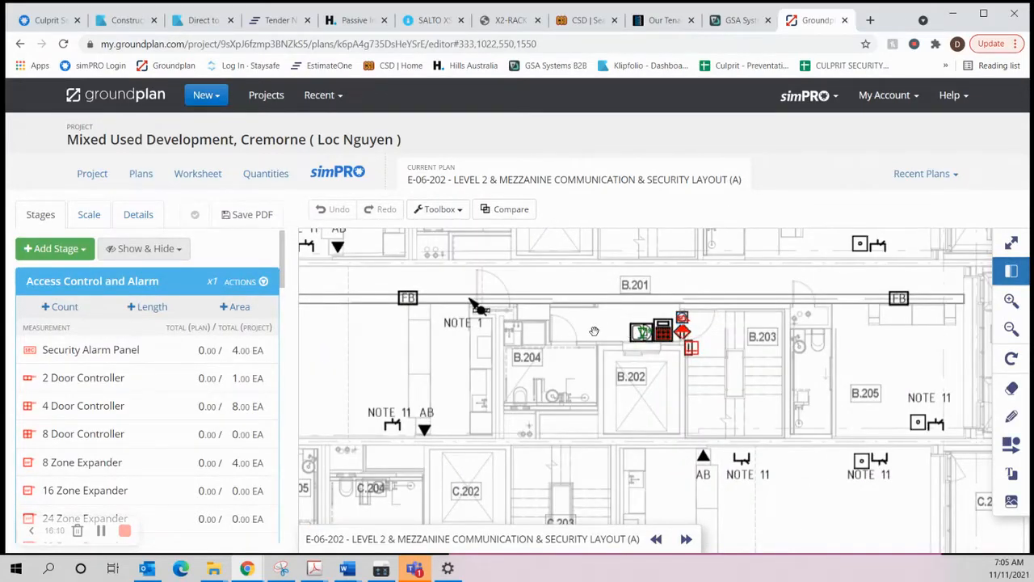
scroll(595, 332, down, 2)
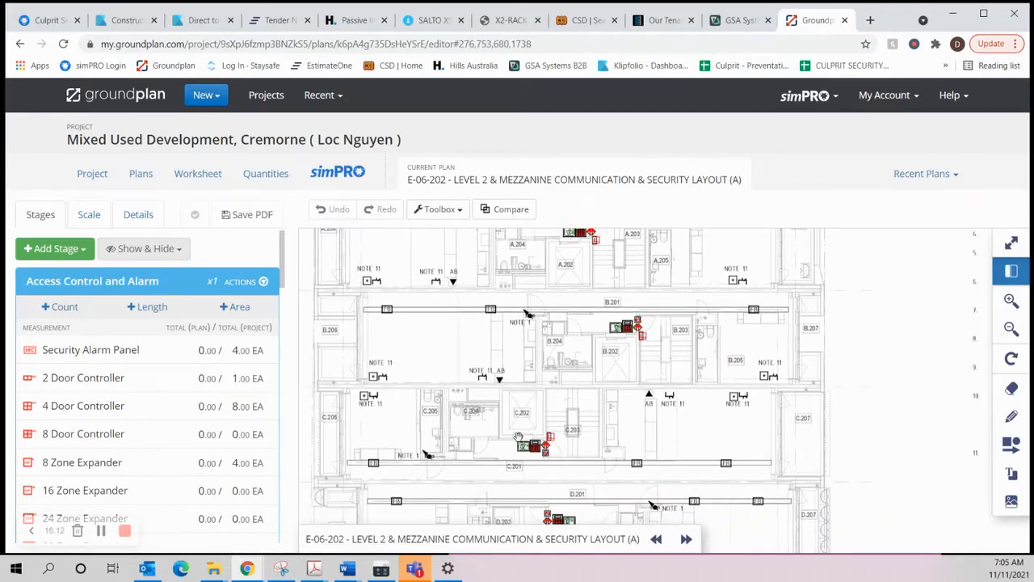
Step: Return to the simPRO quote and extend the handset location sub-bullet to "Level 1 and Level 2 Lift Lobby"
click(37, 20)
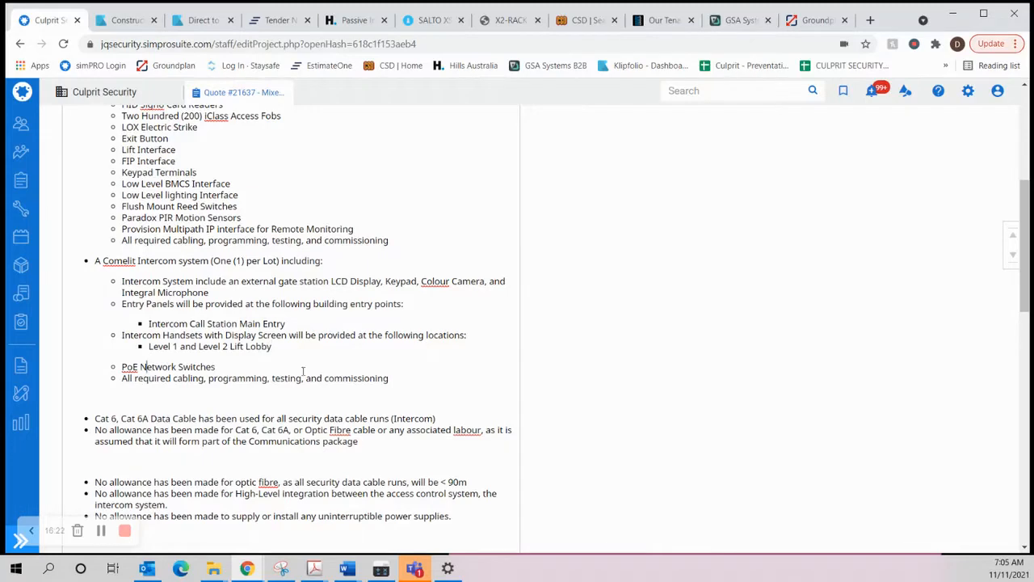
scroll(202, 370, down, 1)
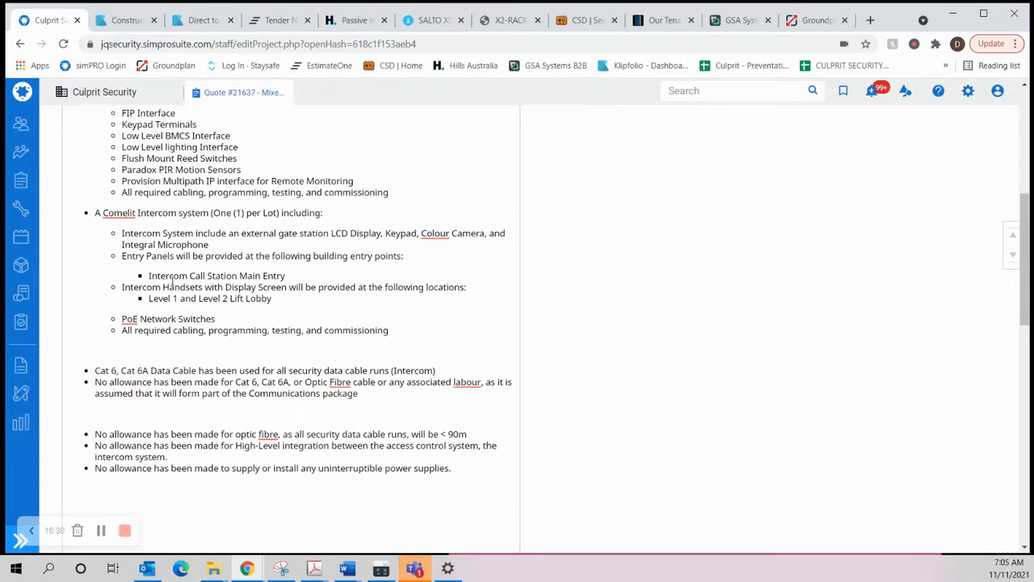
Step: Compare the Cat 6, Cat 6A data cable bullet with the following bullet on cabling excluded as part of the Communications package
scroll(191, 316, down, 1)
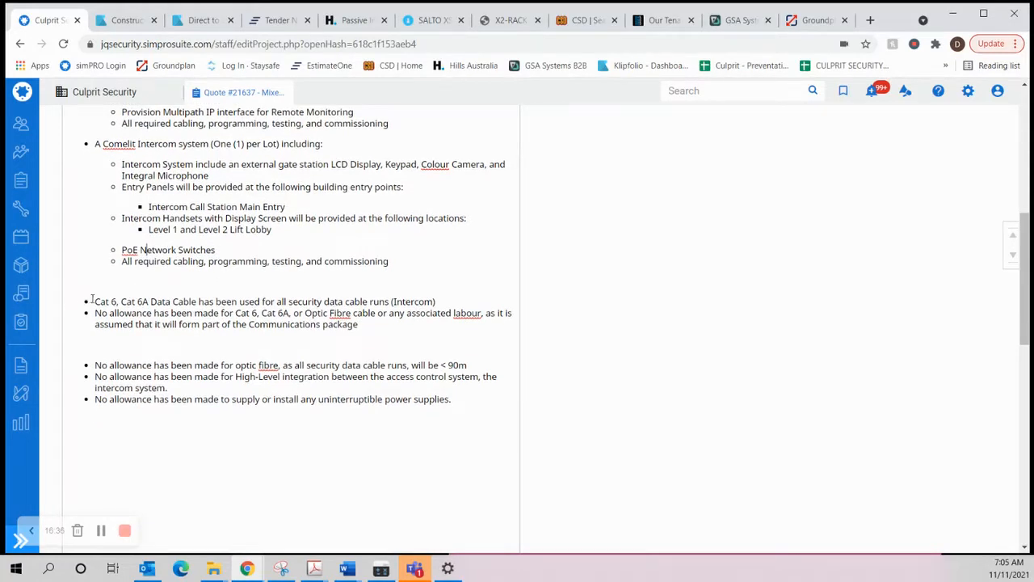
mouse_move(92, 299)
mouse_down()
mouse_move(153, 303)
mouse_move(93, 301)
mouse_up()
drag(95, 312, 352, 333)
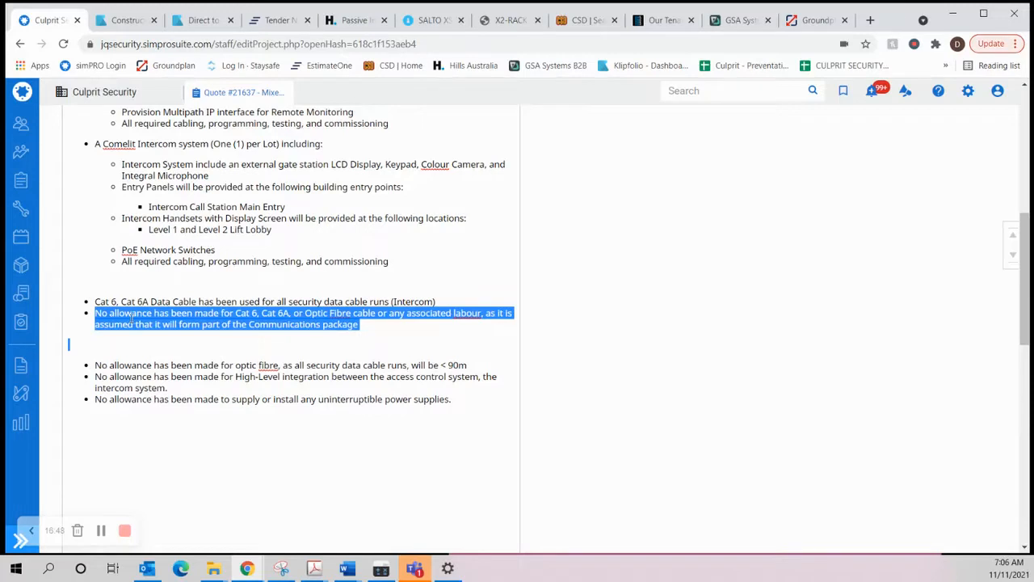
click(130, 317)
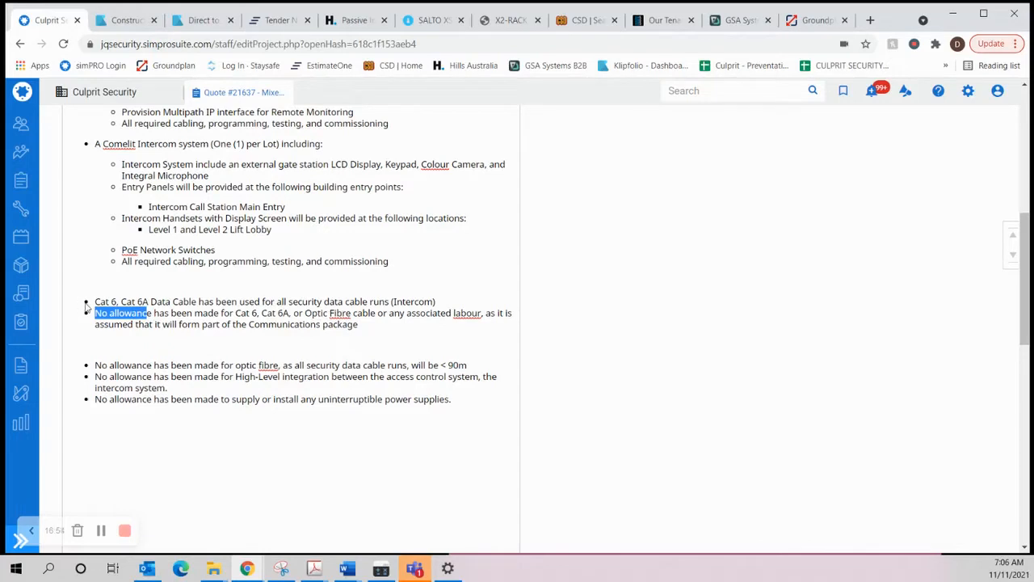
drag(94, 302, 415, 302)
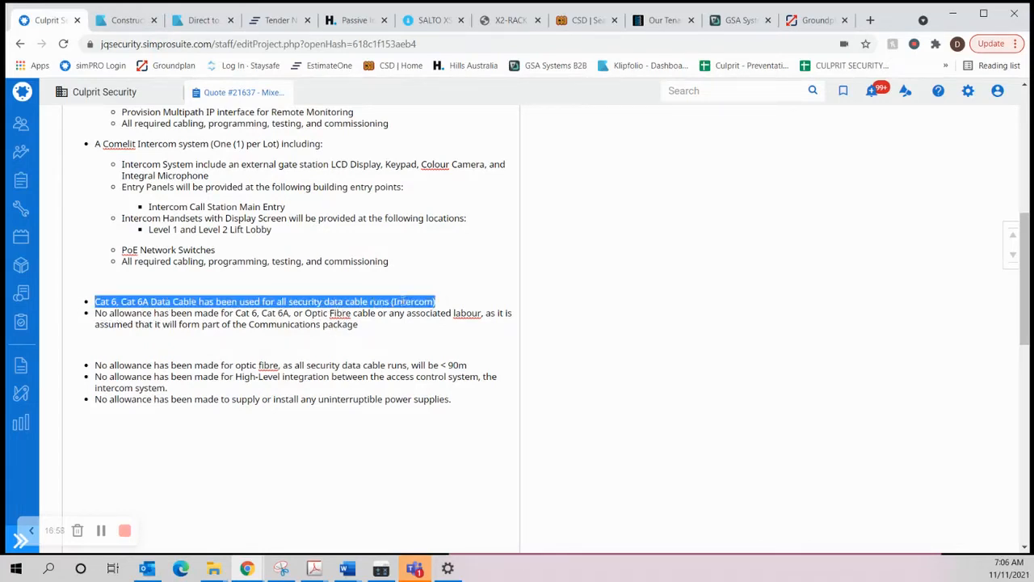
click(366, 326)
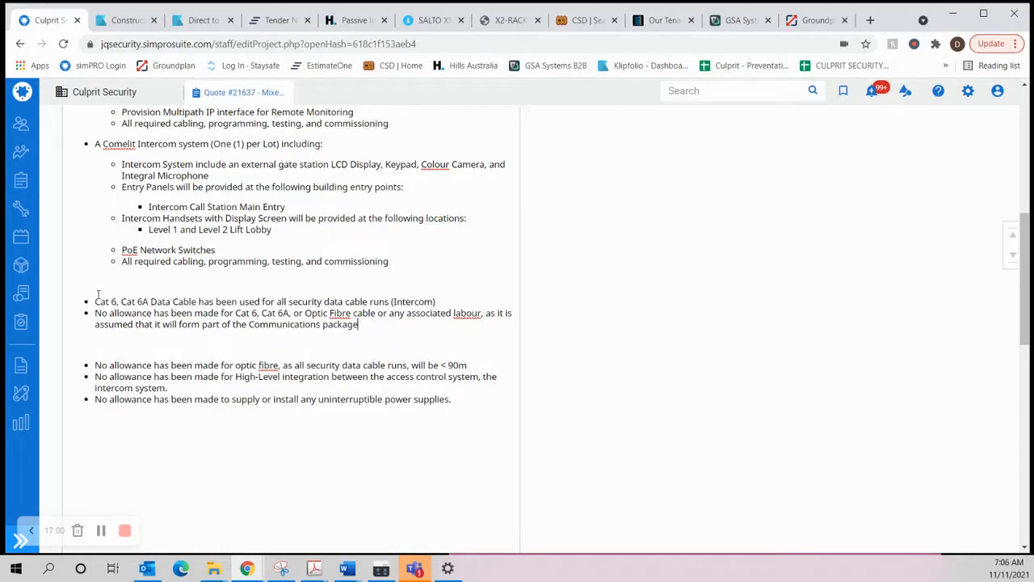
drag(91, 301, 399, 326)
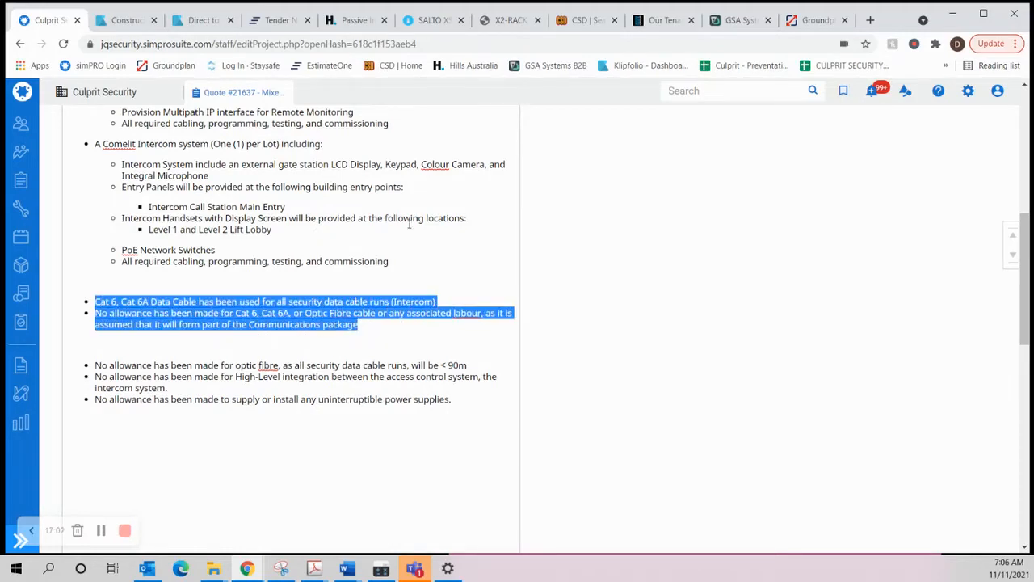
click(225, 350)
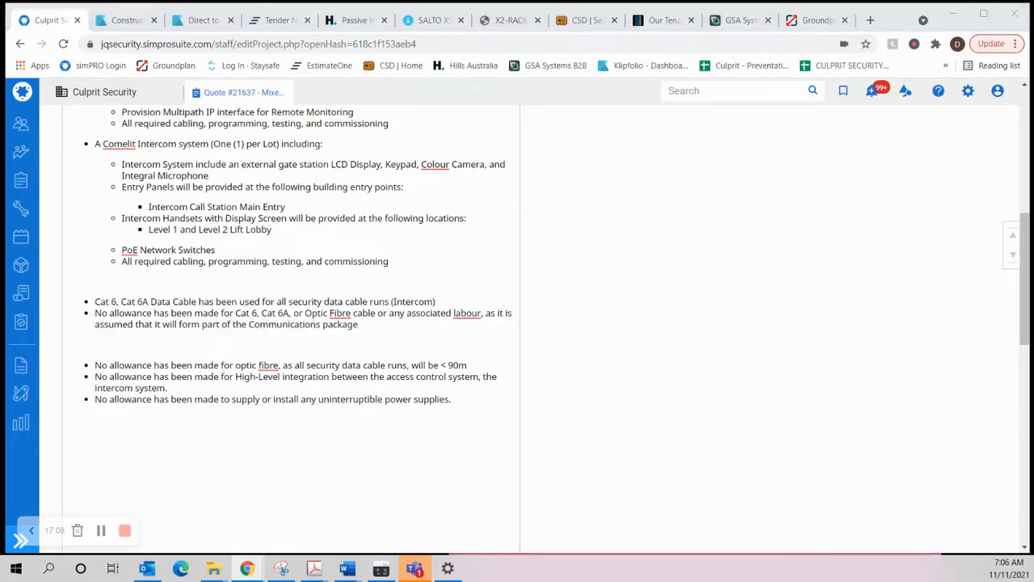
Step: Switch to the Scope of Works in Word and check section 3.11 Communication Facilities for data cabling and communications hub requirements
key(alt+Tab)
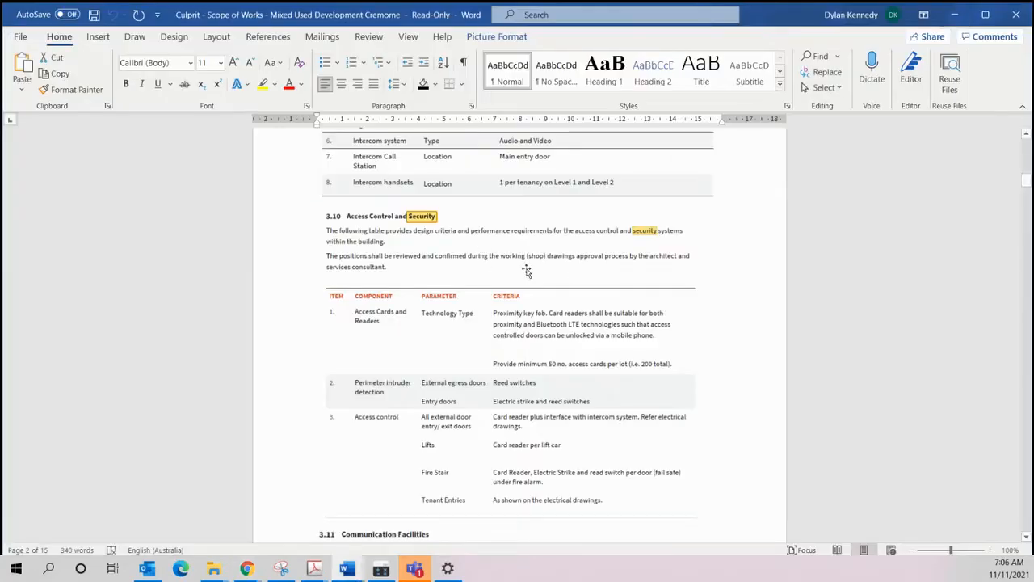
scroll(480, 288, down, 4)
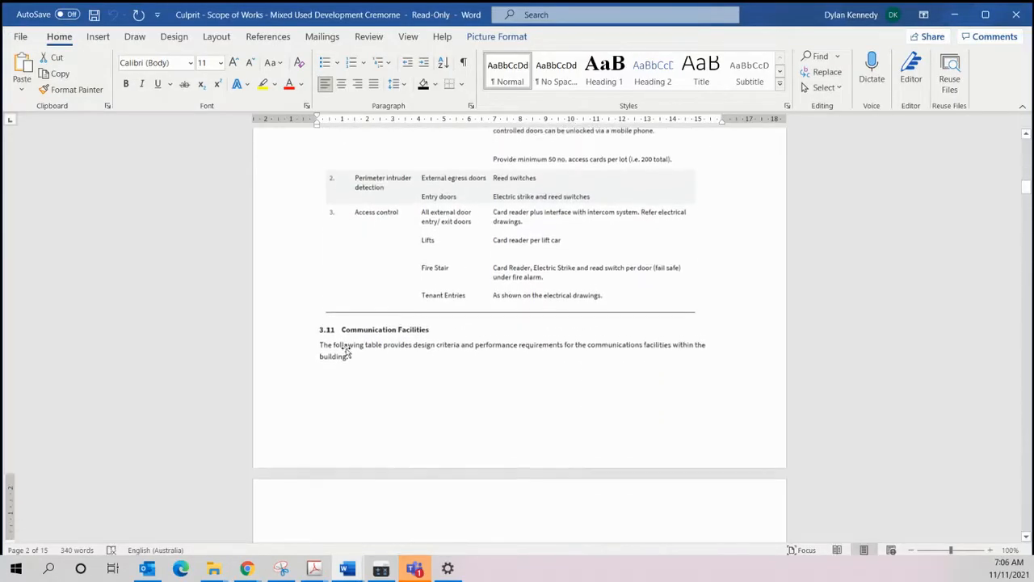
scroll(405, 340, down, 4)
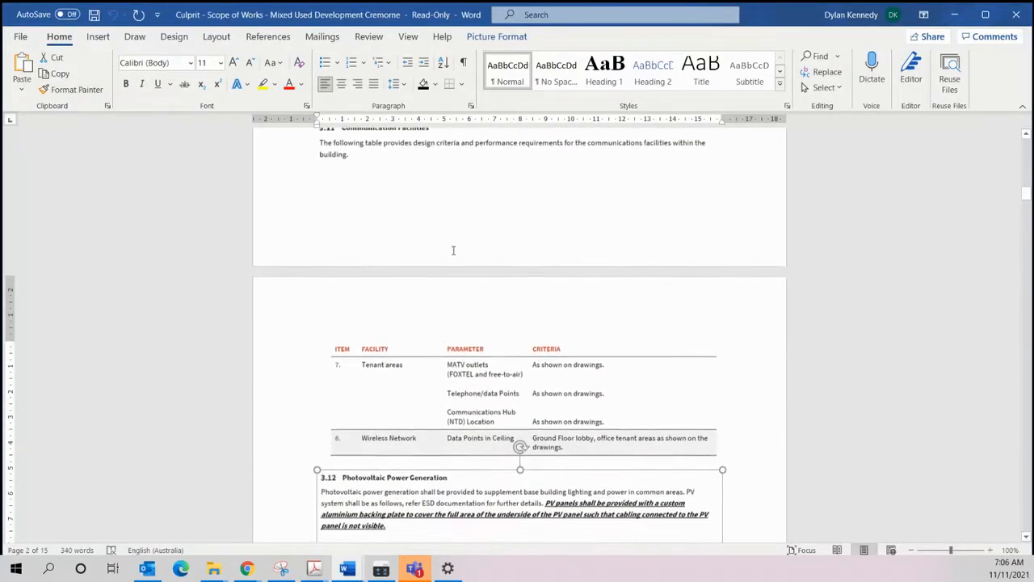
scroll(469, 324, down, 2)
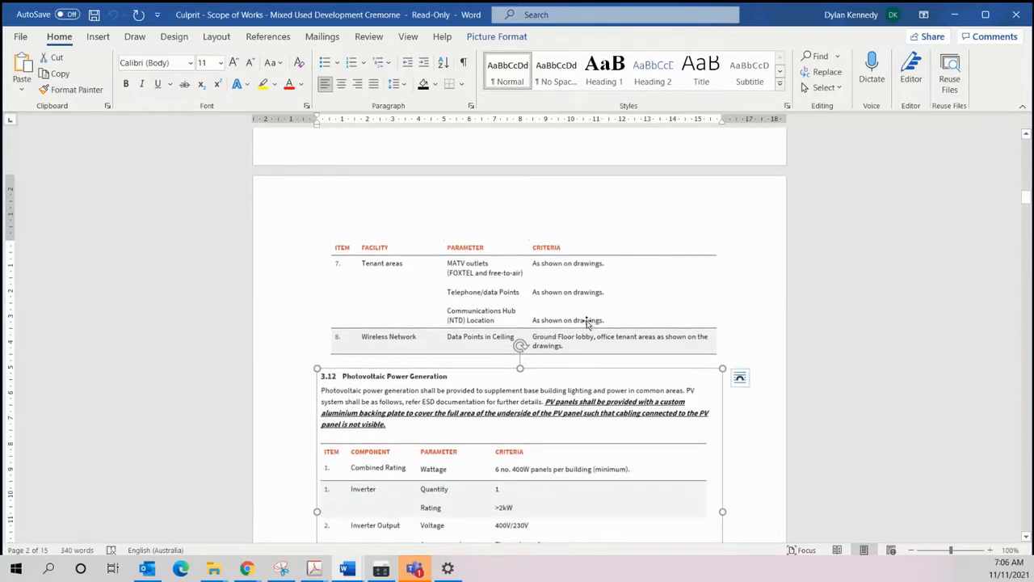
click(760, 293)
scroll(484, 299, down, 7)
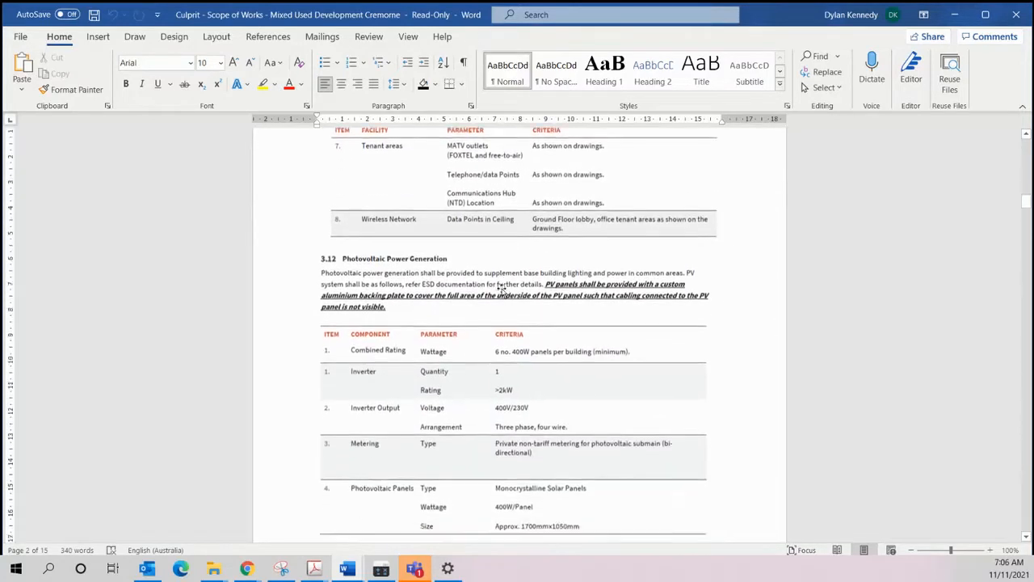
Step: Review the highlighted security and access control clauses in the Scope of Works, from section 4.16 through 18.9.1 System Computer
scroll(461, 307, down, 15)
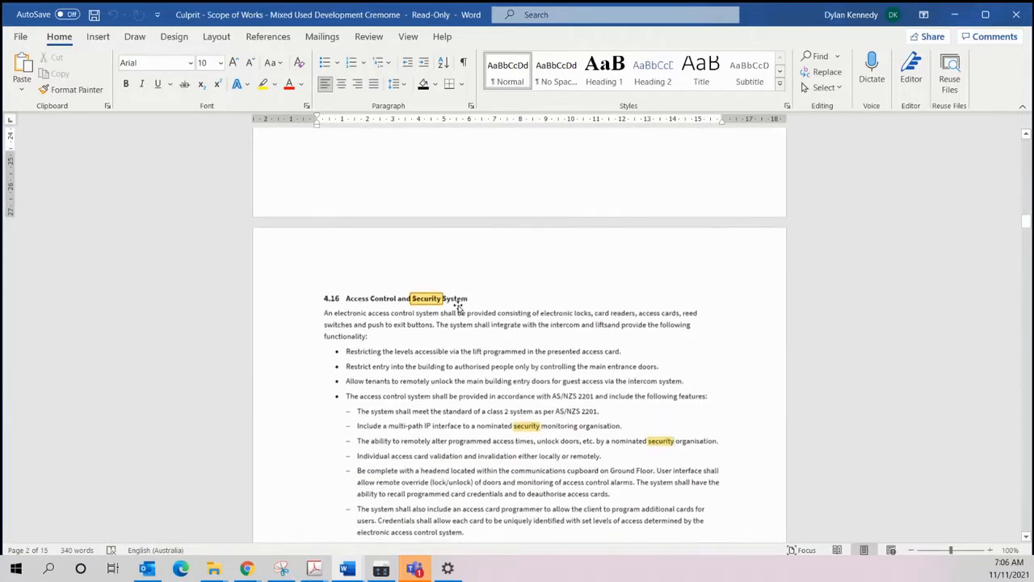
scroll(444, 313, down, 15)
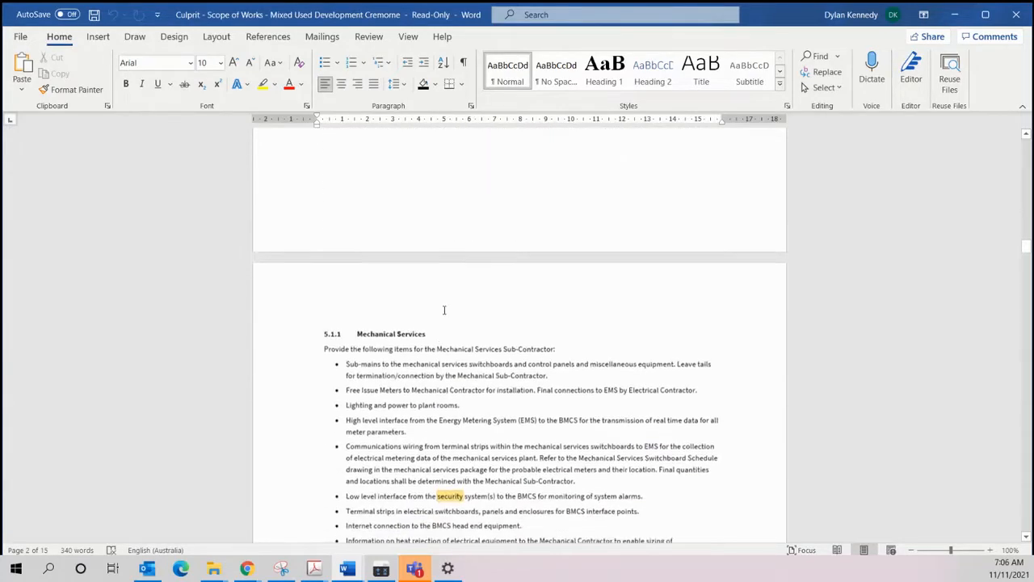
scroll(444, 313, down, 15)
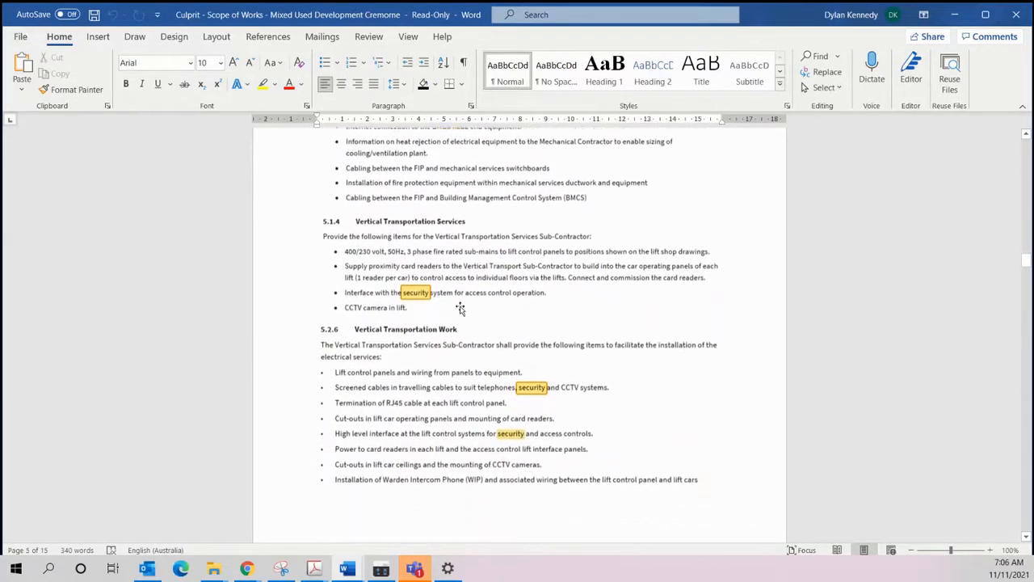
scroll(461, 307, down, 5)
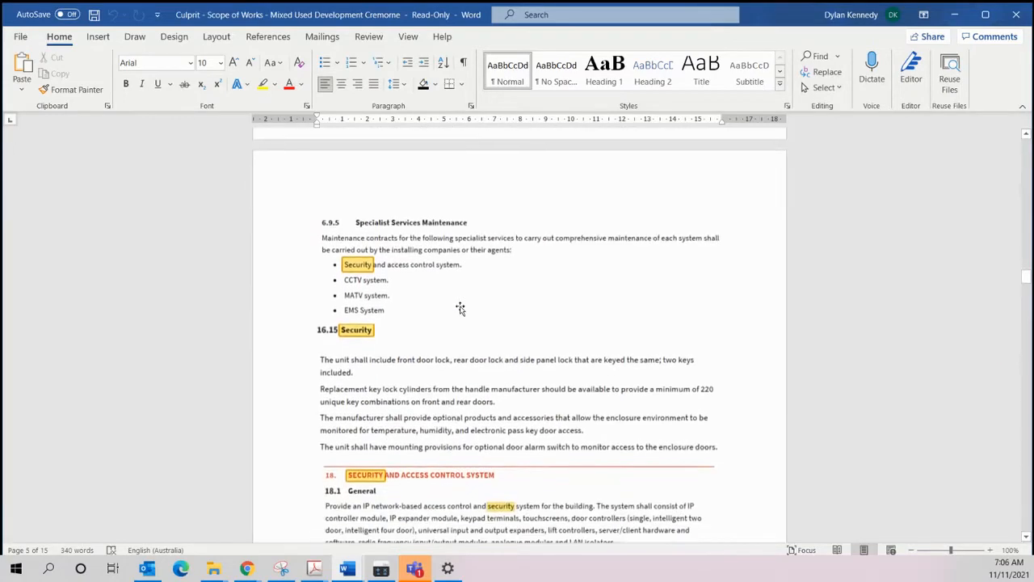
scroll(461, 307, down, 5)
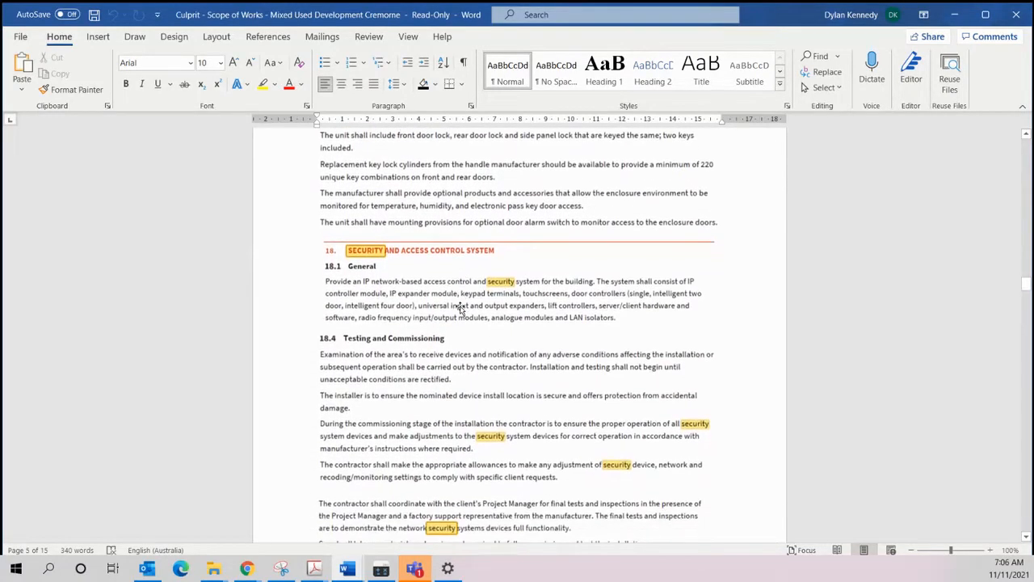
scroll(461, 308, down, 10)
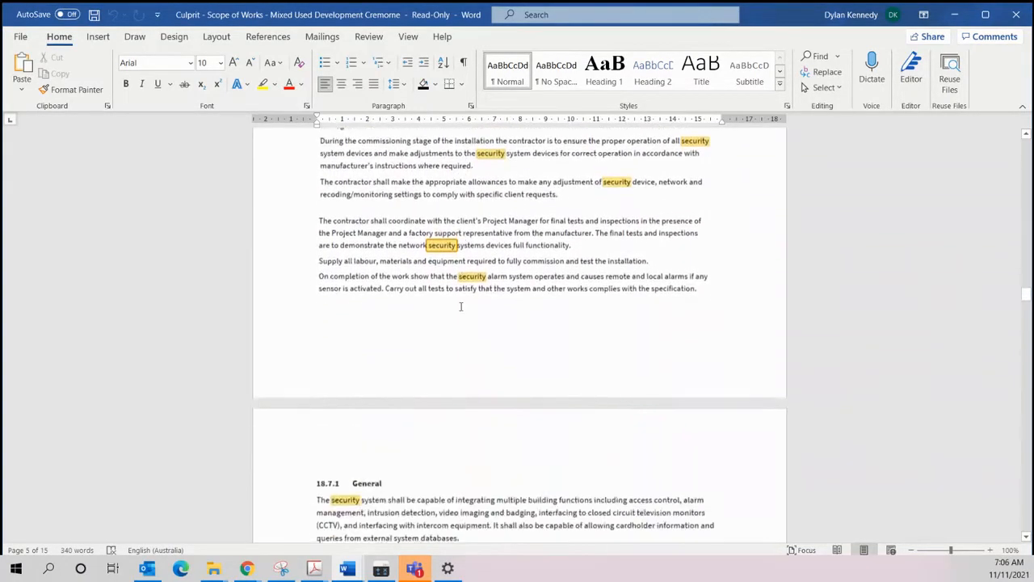
scroll(461, 308, down, 5)
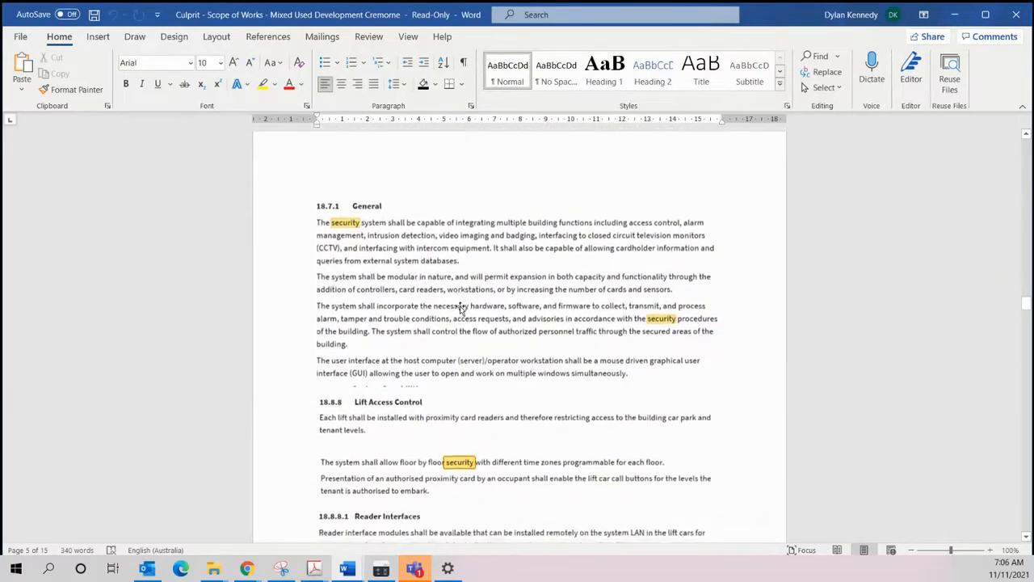
scroll(461, 308, down, 10)
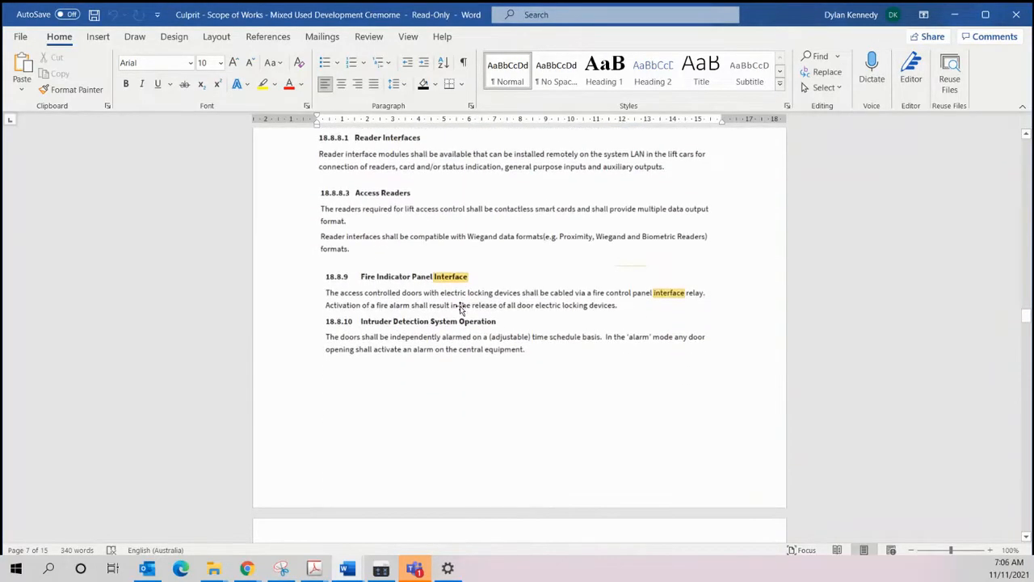
scroll(483, 302, down, 1)
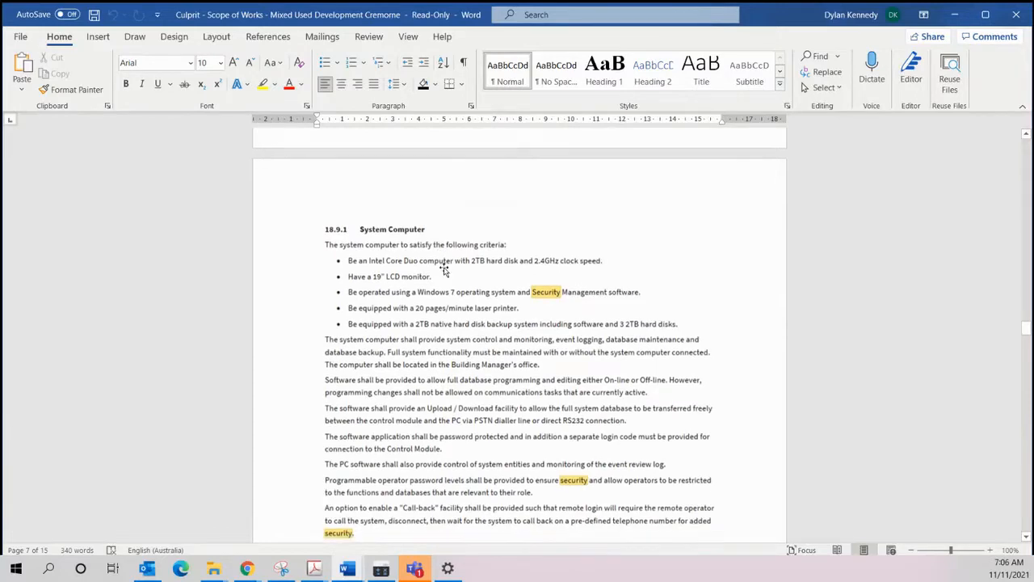
scroll(444, 271, down, 7)
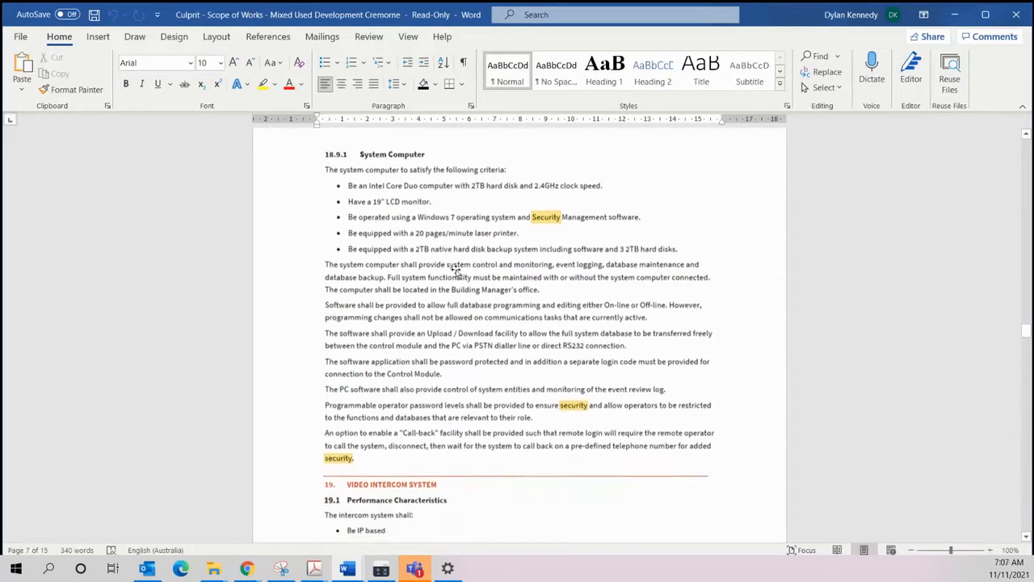
Step: Examine section 19 Video Intercom System, covering its performance characteristics and the door station and call module compatibility specifications
scroll(475, 340, down, 5)
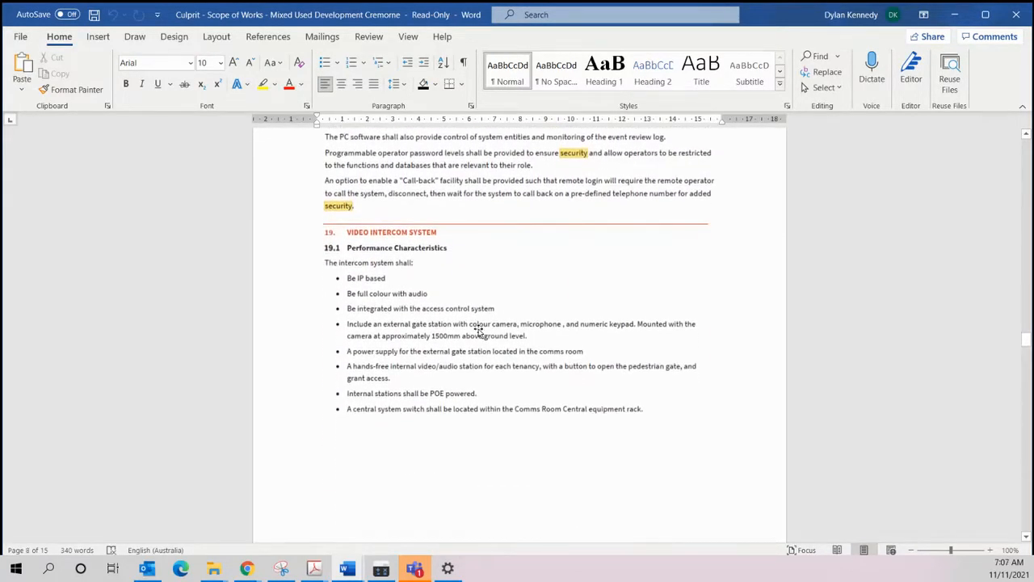
scroll(468, 329, down, 10)
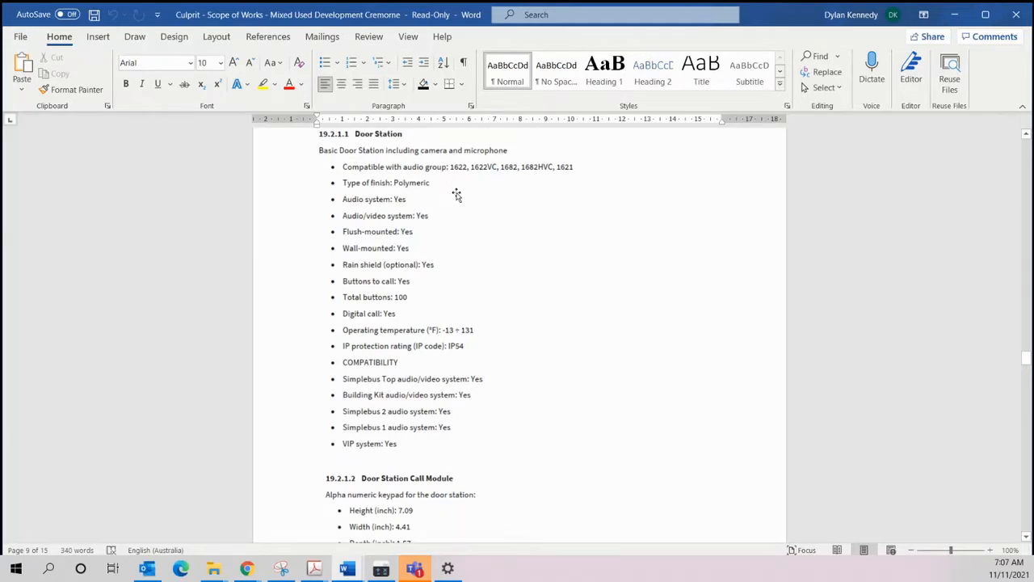
scroll(456, 198, down, 1)
scroll(443, 267, down, 4)
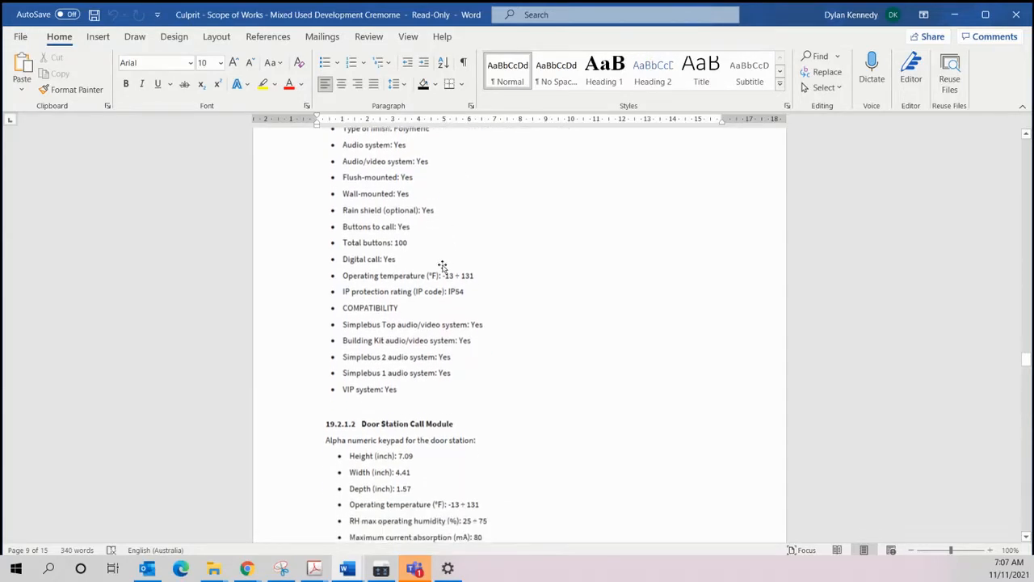
scroll(443, 266, down, 1)
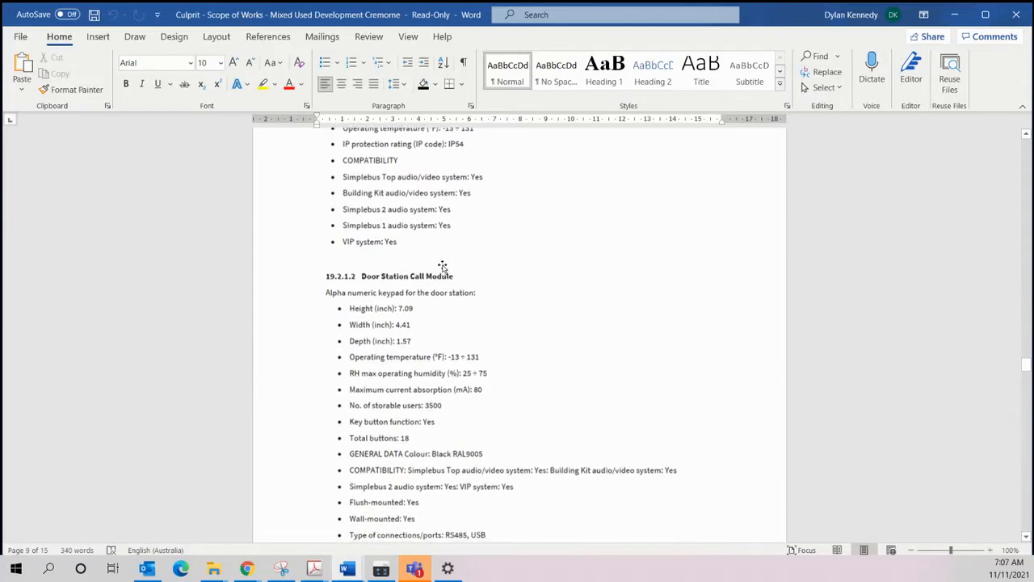
scroll(409, 246, down, 1)
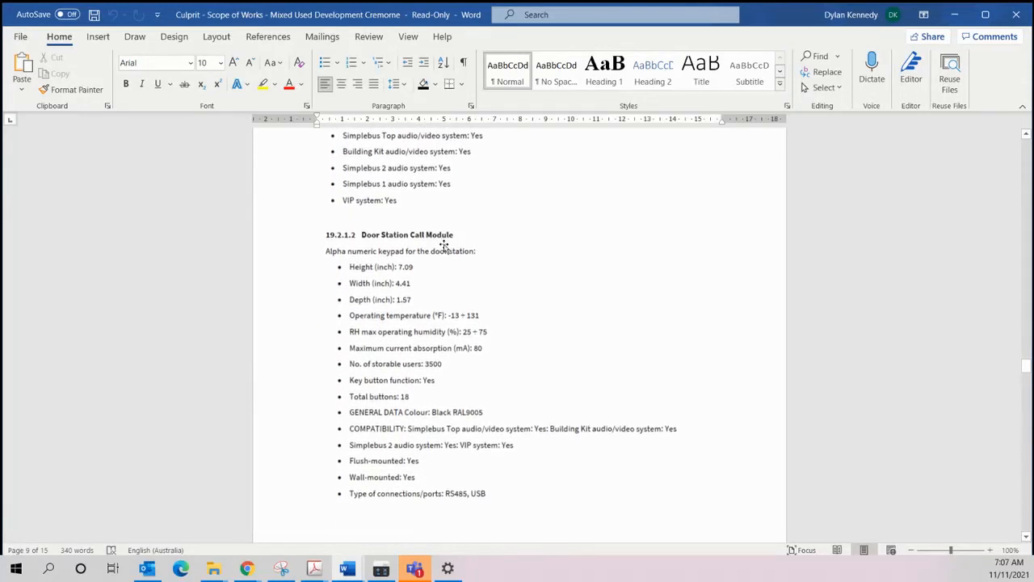
scroll(373, 219, up, 2)
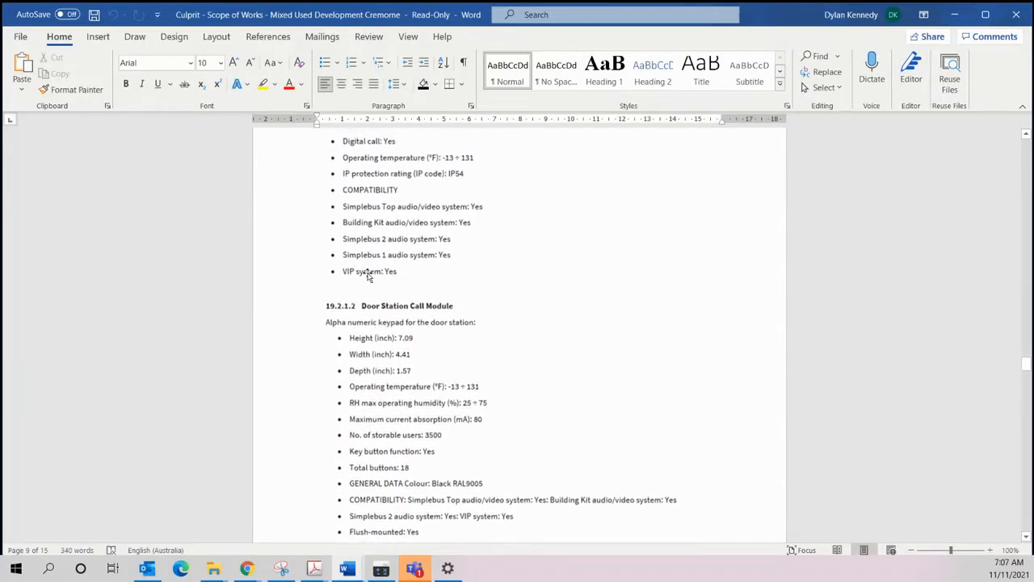
scroll(418, 272, up, 1)
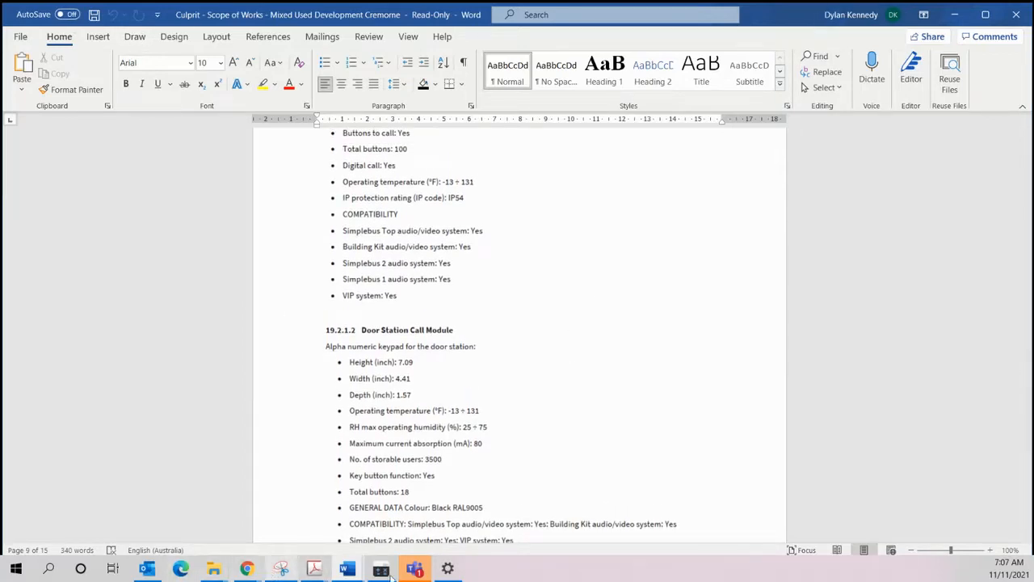
Step: Return to the simPRO quote and insert "VIP" between "Comelit" and "Intercom system" in the intercom bullet
mouse_move(246, 568)
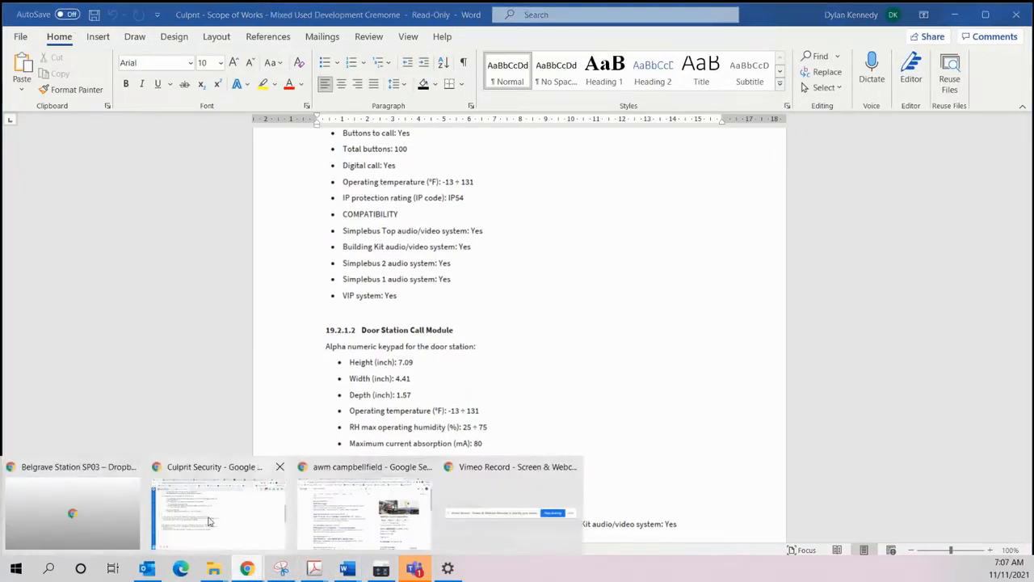
click(208, 521)
scroll(141, 197, up, 2)
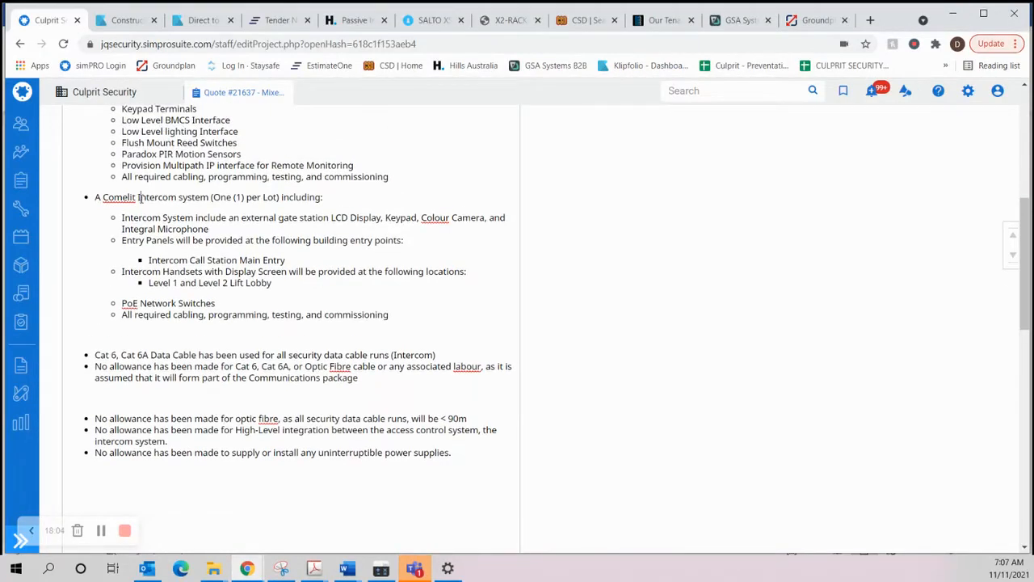
text(IP)
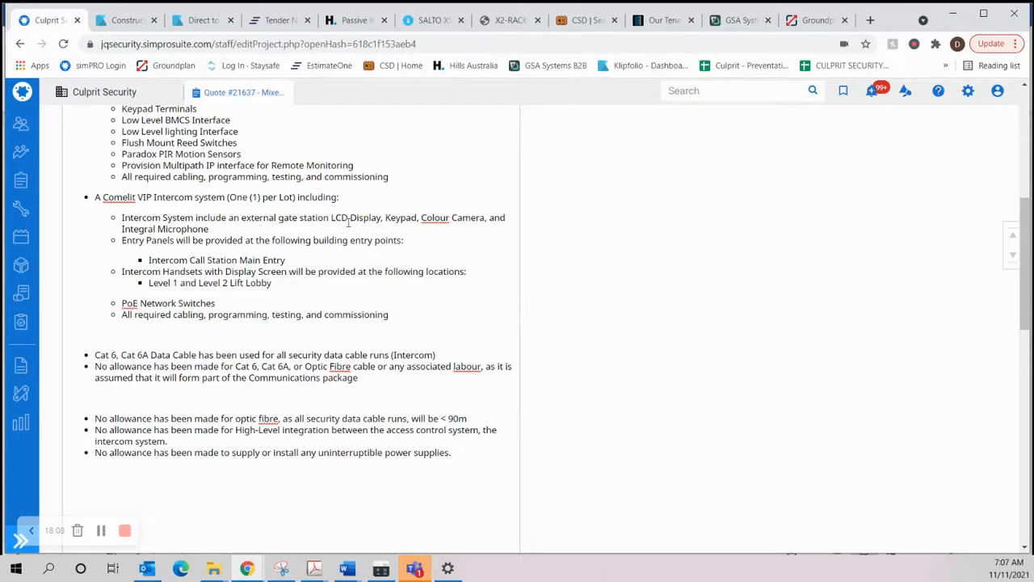
Step: Switch back to the Scope of Works and read the door station, call module and power supply specifications through to the Comelit entrance panel requirement
click(349, 571)
click(481, 522)
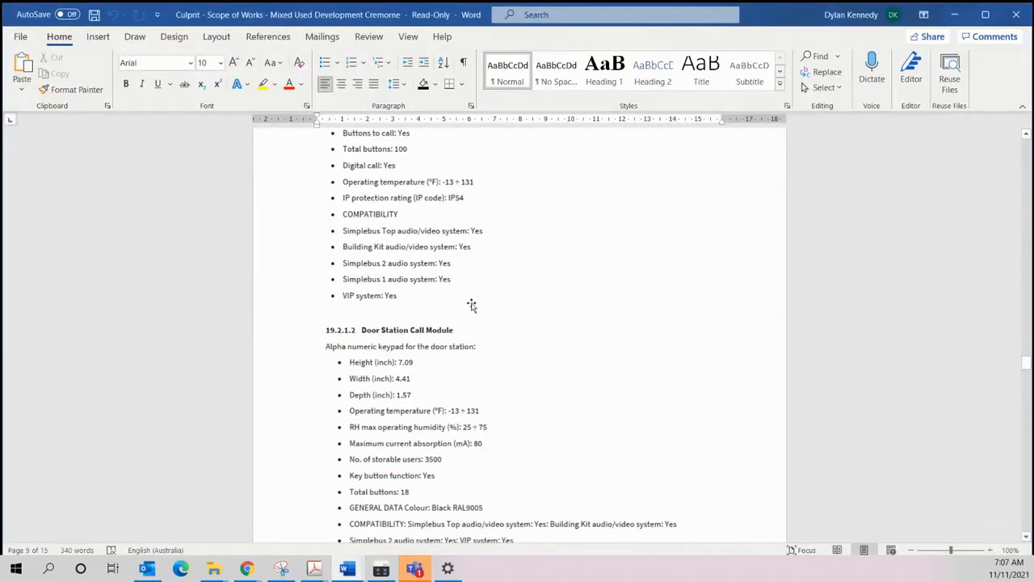
scroll(472, 301, down, 1)
scroll(446, 268, up, 1)
scroll(416, 279, up, 3)
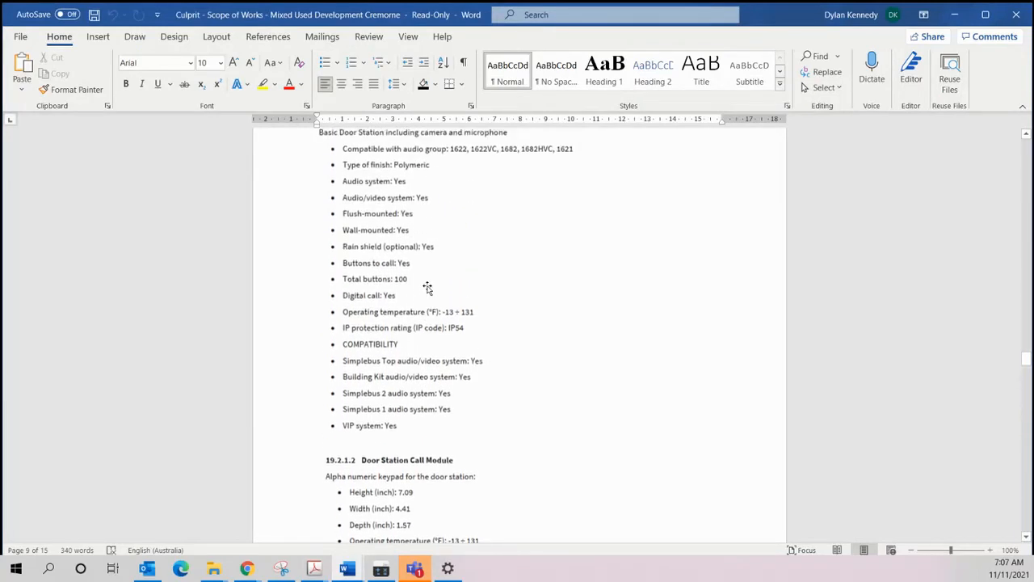
scroll(426, 261, down, 3)
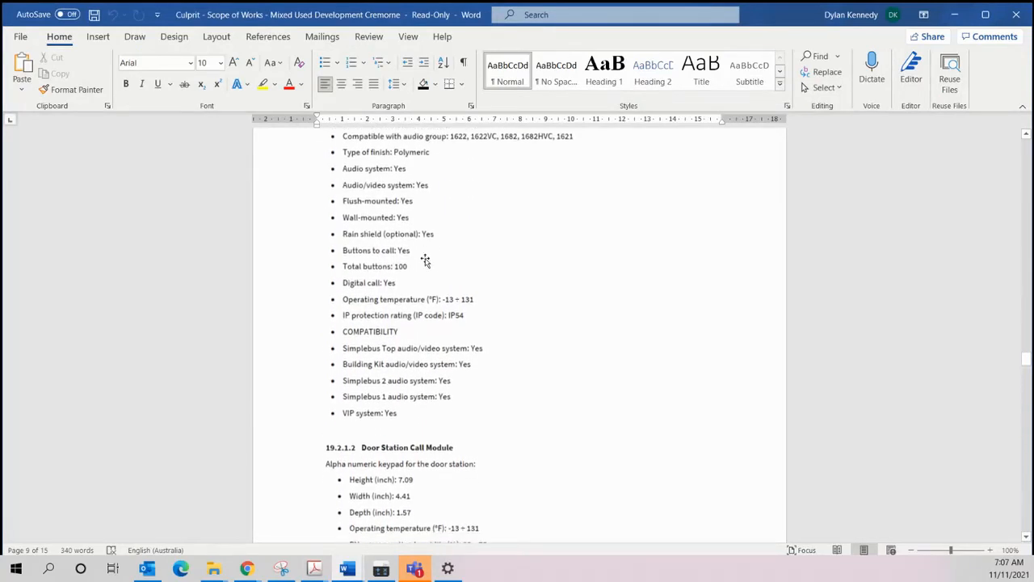
scroll(428, 275, down, 2)
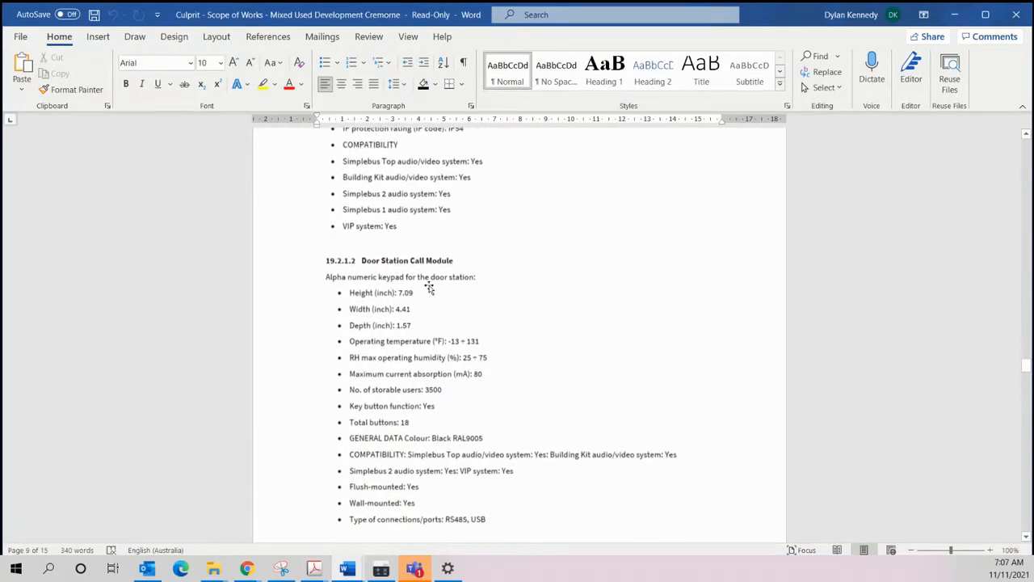
scroll(406, 248, down, 1)
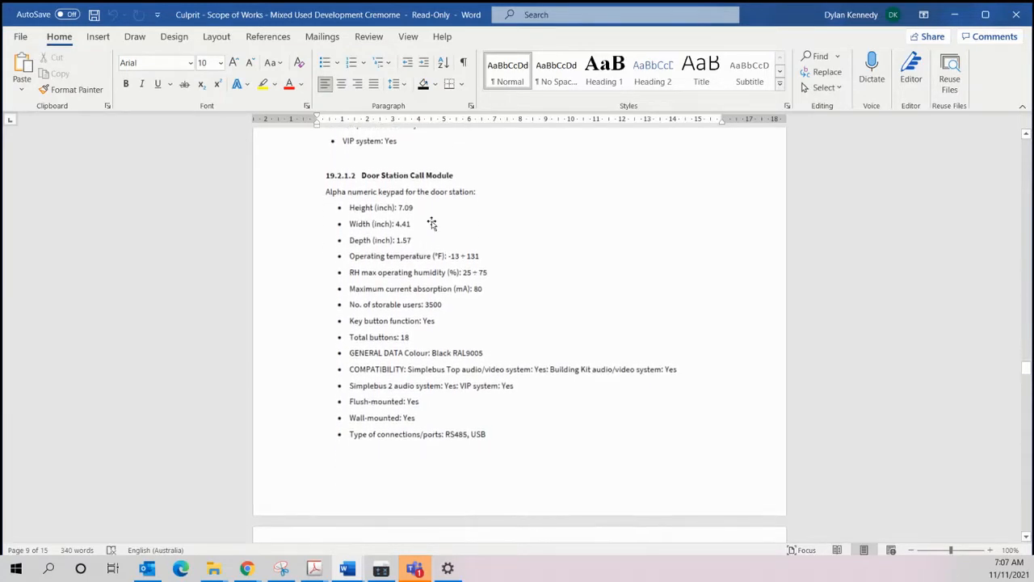
scroll(433, 224, down, 3)
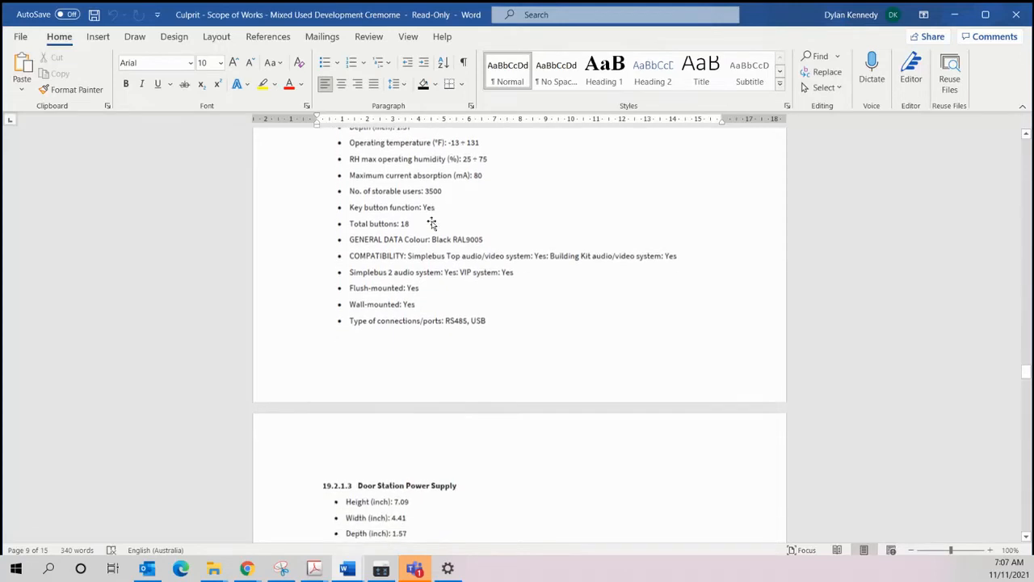
scroll(433, 224, down, 7)
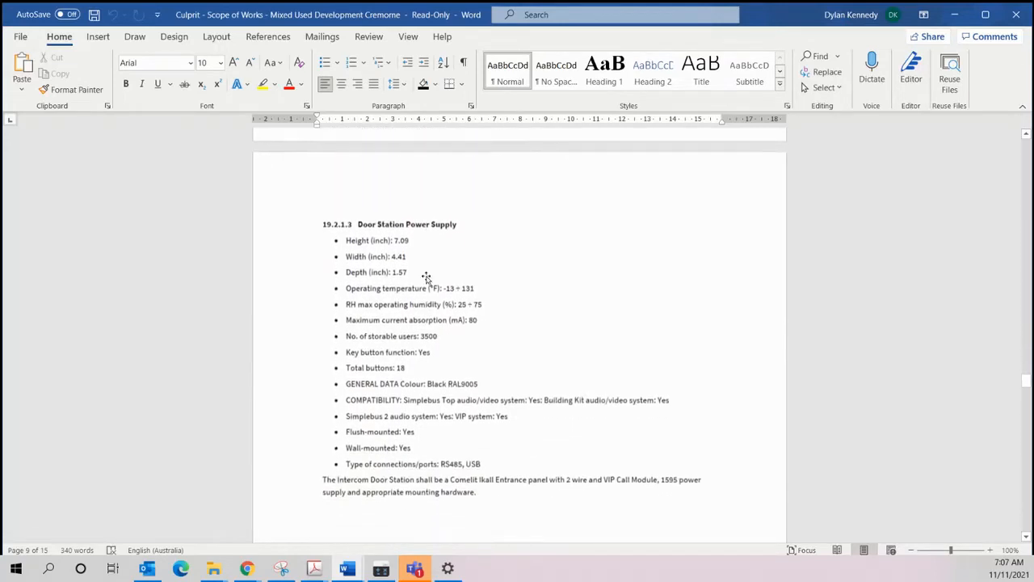
scroll(420, 267, down, 4)
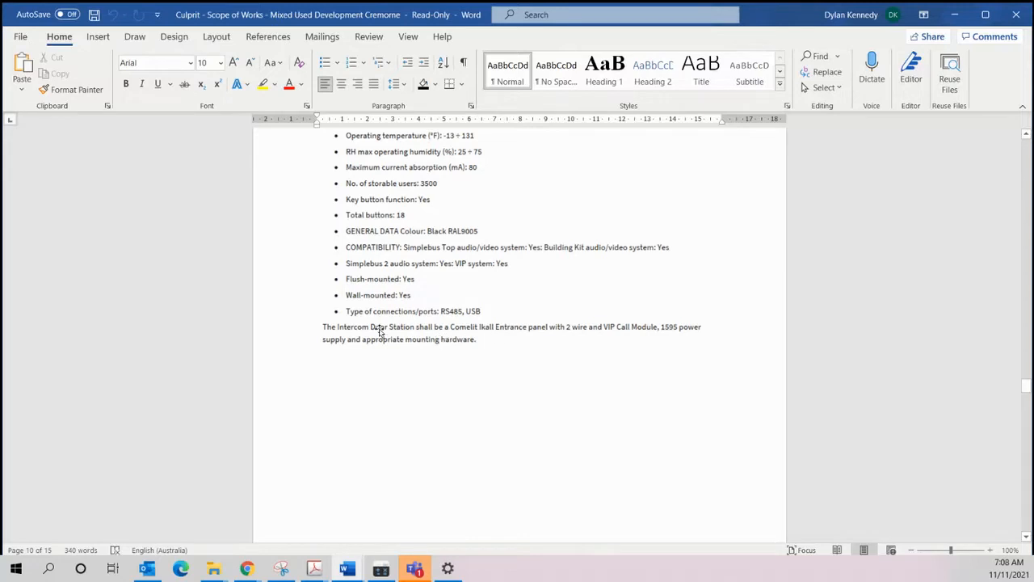
scroll(427, 284, down, 1)
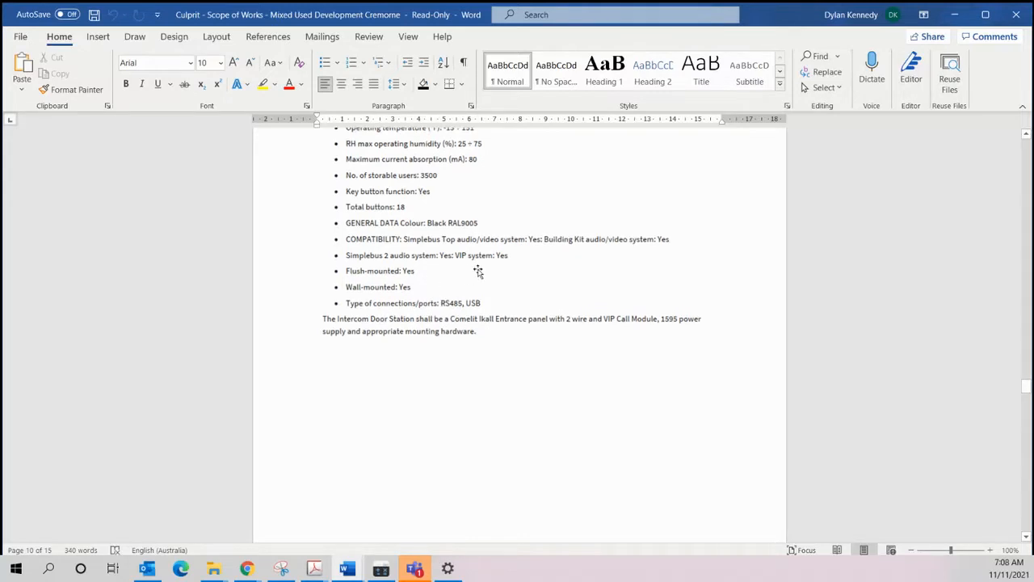
scroll(473, 283, down, 1)
scroll(506, 302, down, 10)
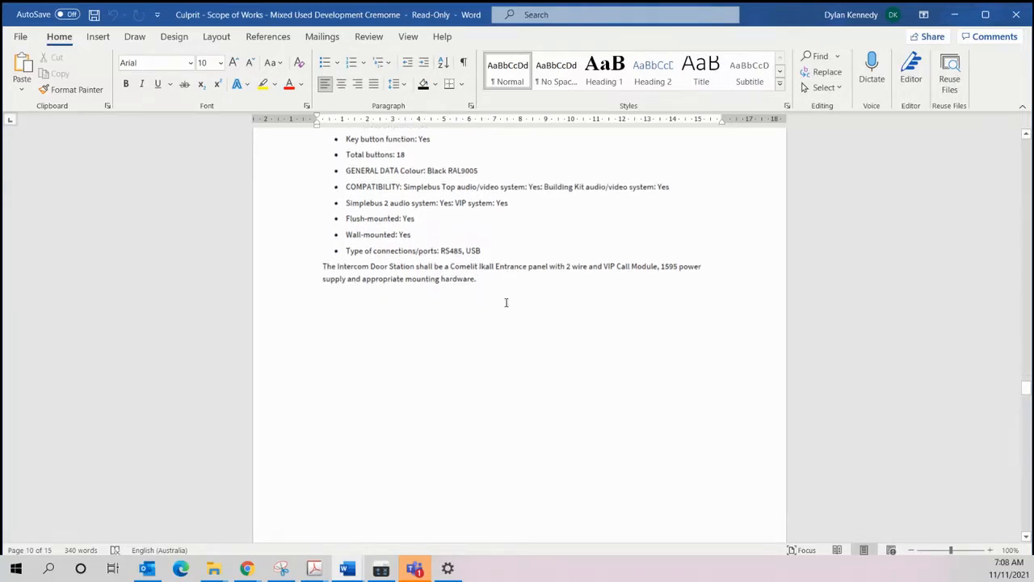
Step: Read the intercom internal station specification for each tenancy, through to the Comelit Mini Hands-free requirement
scroll(473, 289, down, 5)
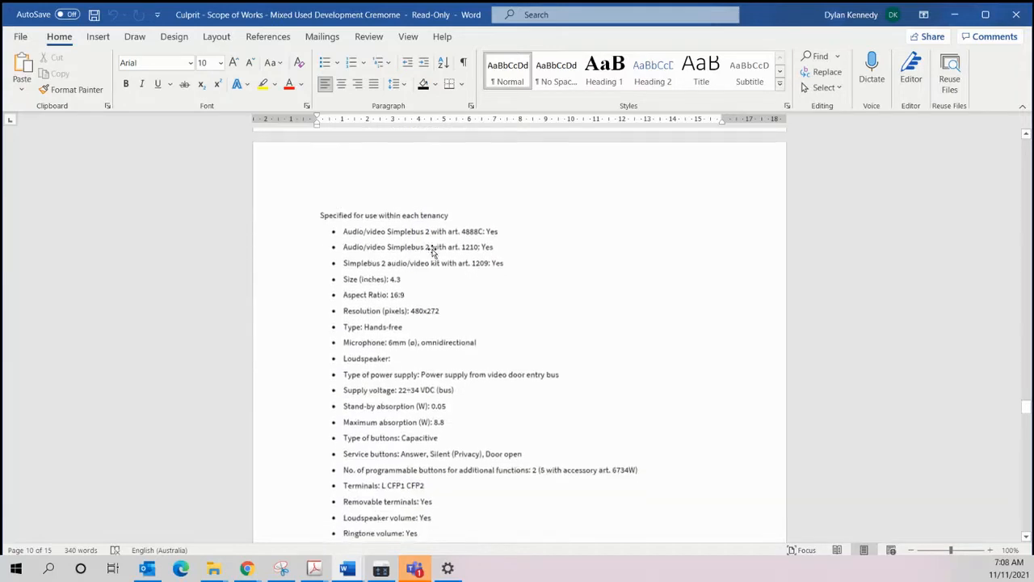
scroll(420, 250, down, 7)
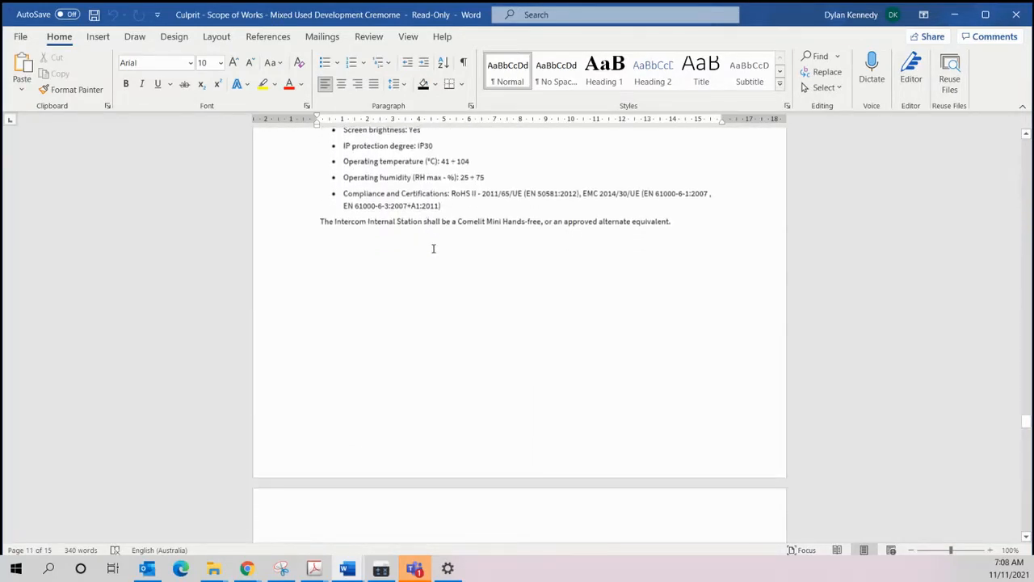
scroll(451, 254, down, 1)
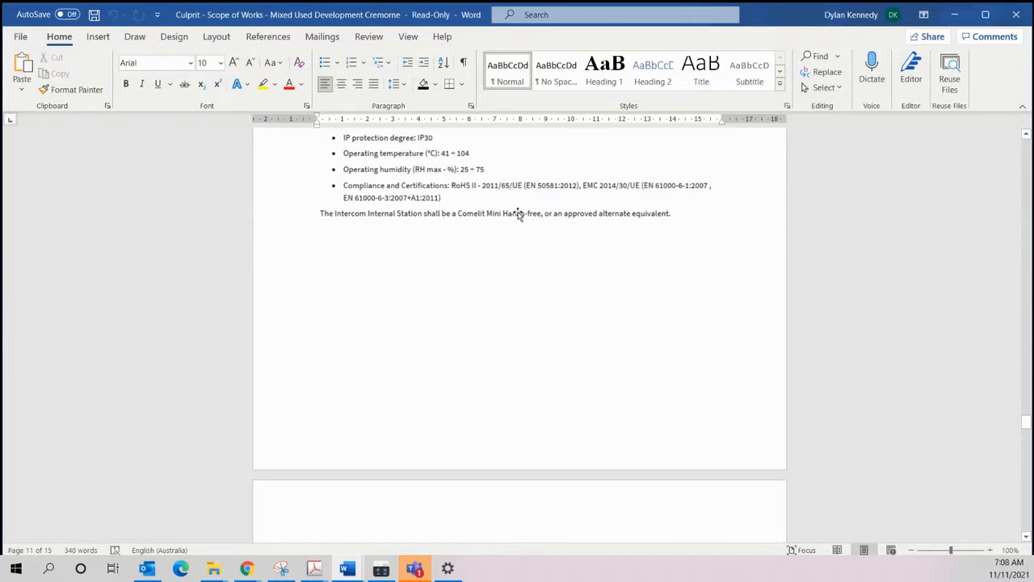
scroll(516, 214, down, 1)
scroll(521, 185, down, 2)
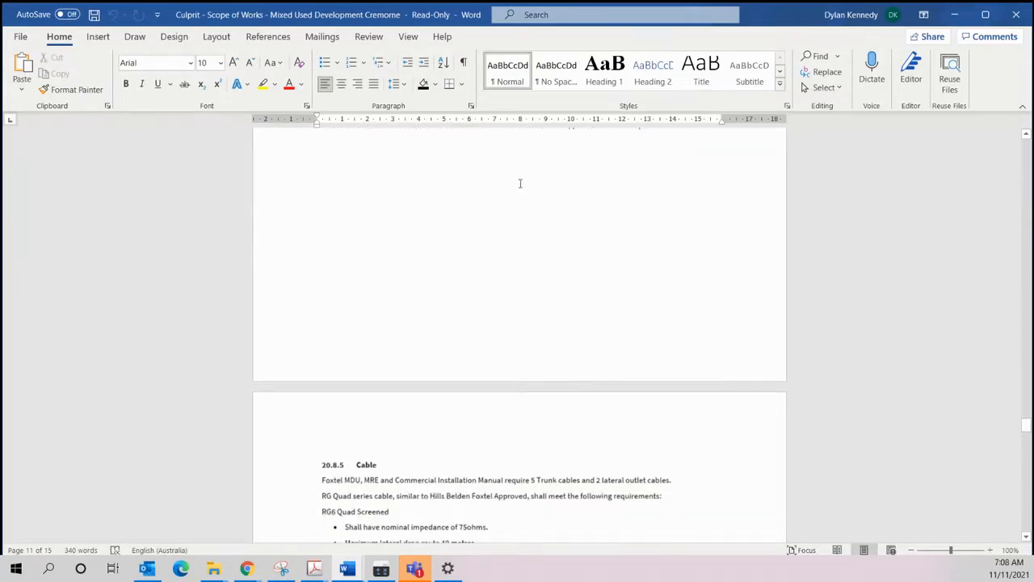
scroll(493, 198, up, 4)
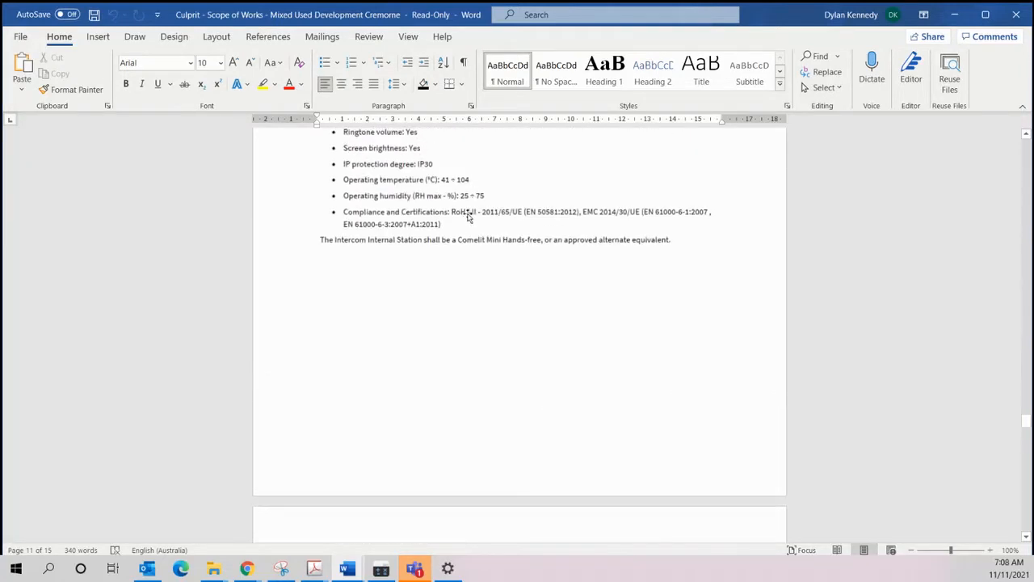
Step: Review section 20.8.5 Cable, covering RG6 and RG11 requirements, and the door controller requirements in section 18.8.5.2 Inputs
scroll(516, 236, down, 10)
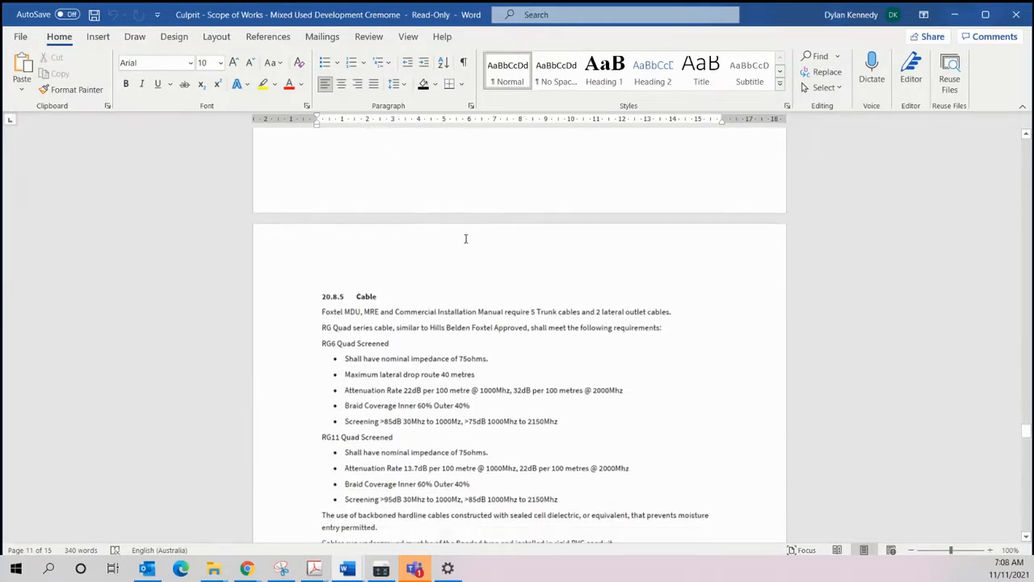
scroll(457, 229, down, 1)
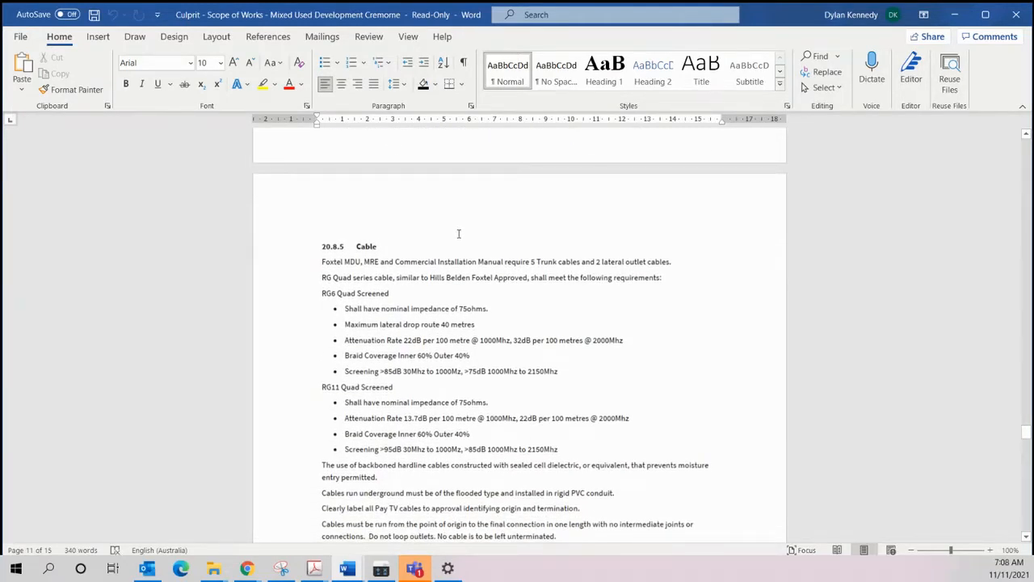
scroll(452, 239, down, 1)
scroll(469, 206, down, 5)
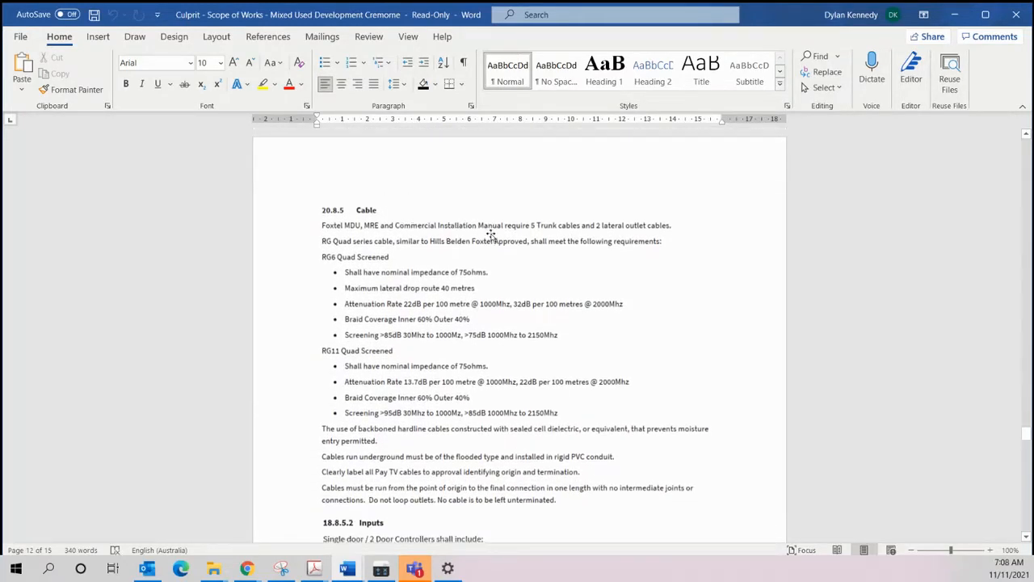
scroll(469, 235, down, 6)
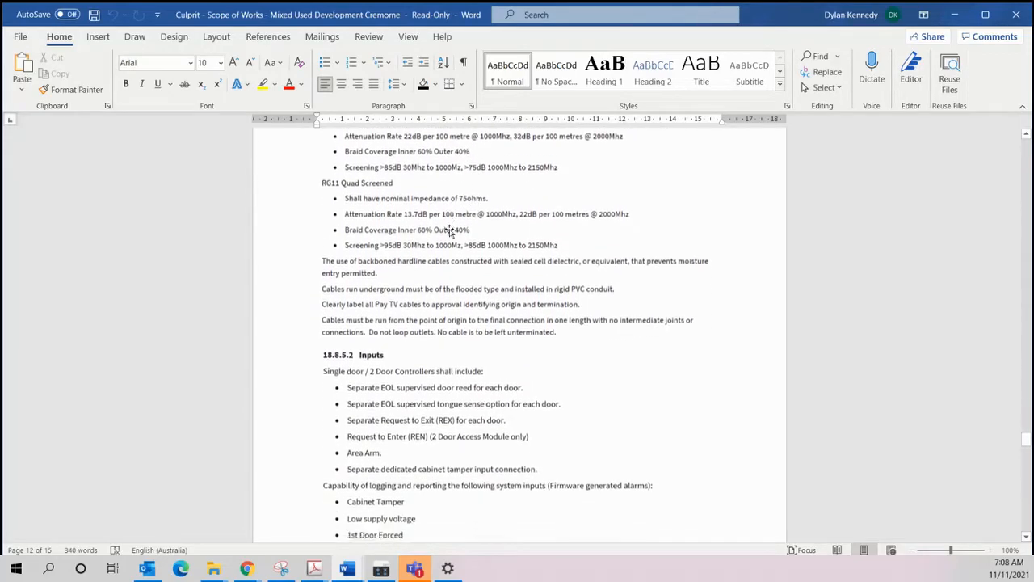
scroll(440, 278, down, 10)
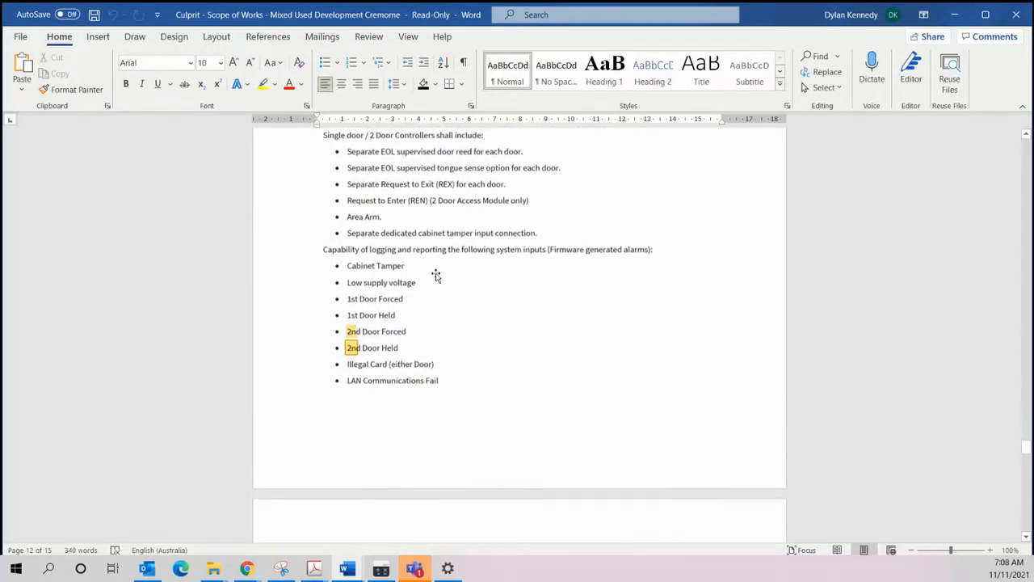
Step: Read the drawing notes on the EV charger cabinet card reader, communications cabling, steel conduit, patch panel and NBN pathways
scroll(436, 274, down, 5)
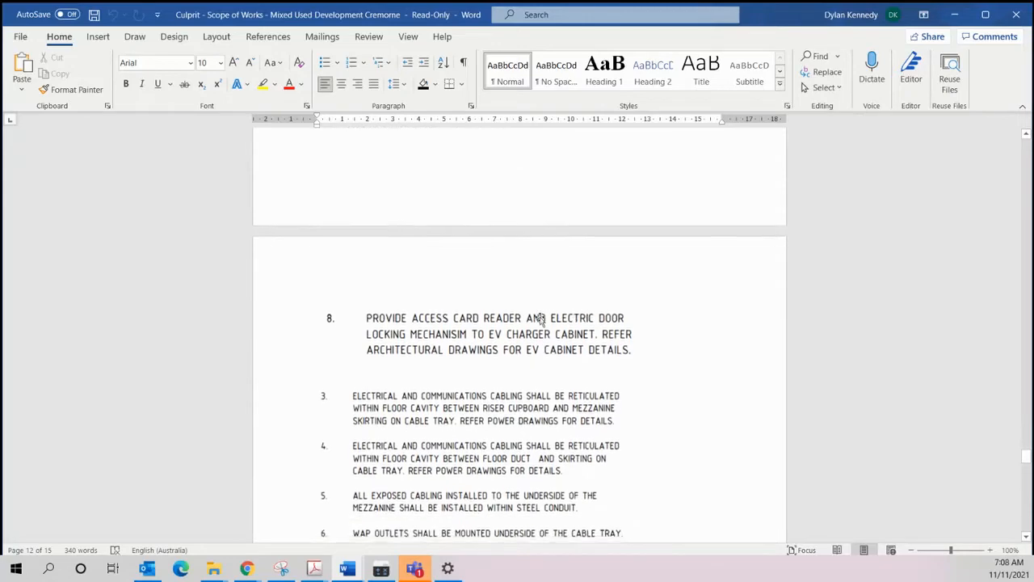
scroll(485, 299, down, 2)
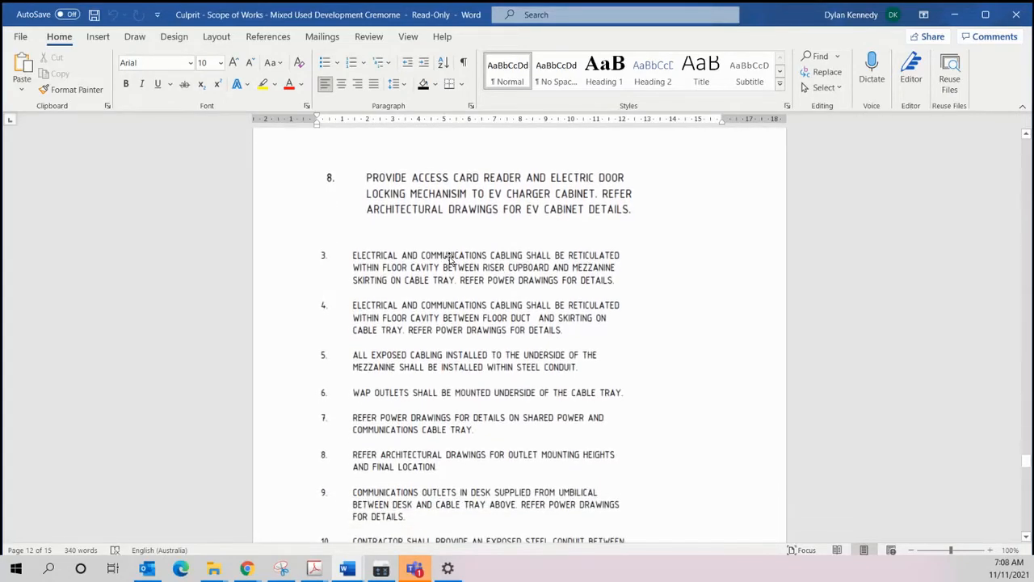
scroll(479, 265, down, 1)
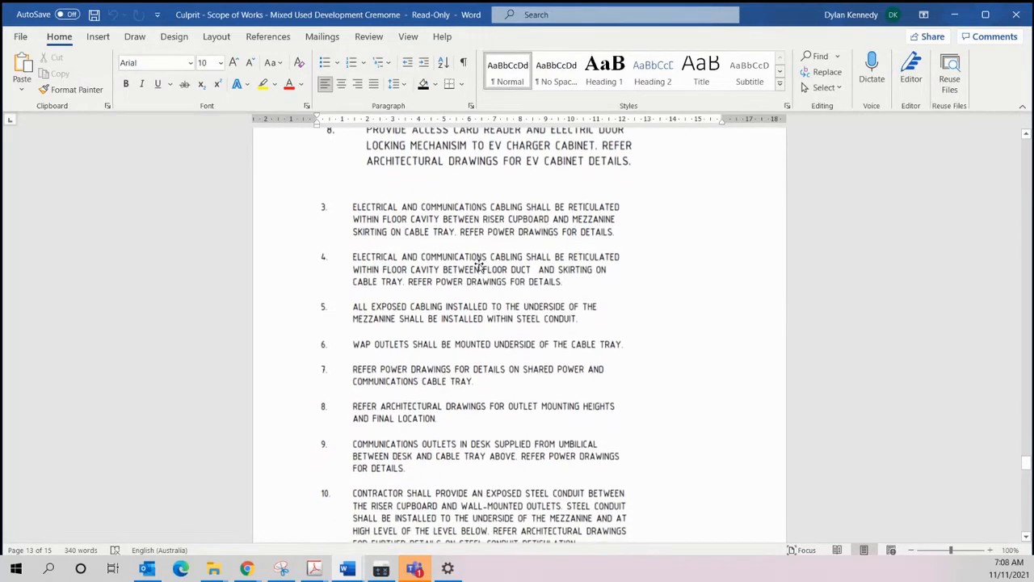
scroll(477, 275, down, 4)
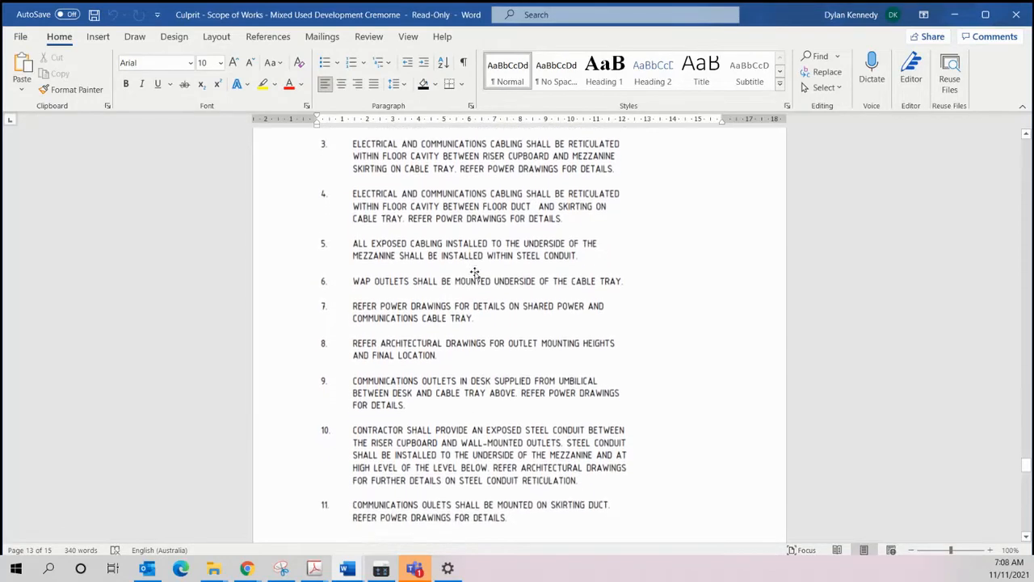
scroll(475, 274, down, 15)
scroll(476, 271, up, 6)
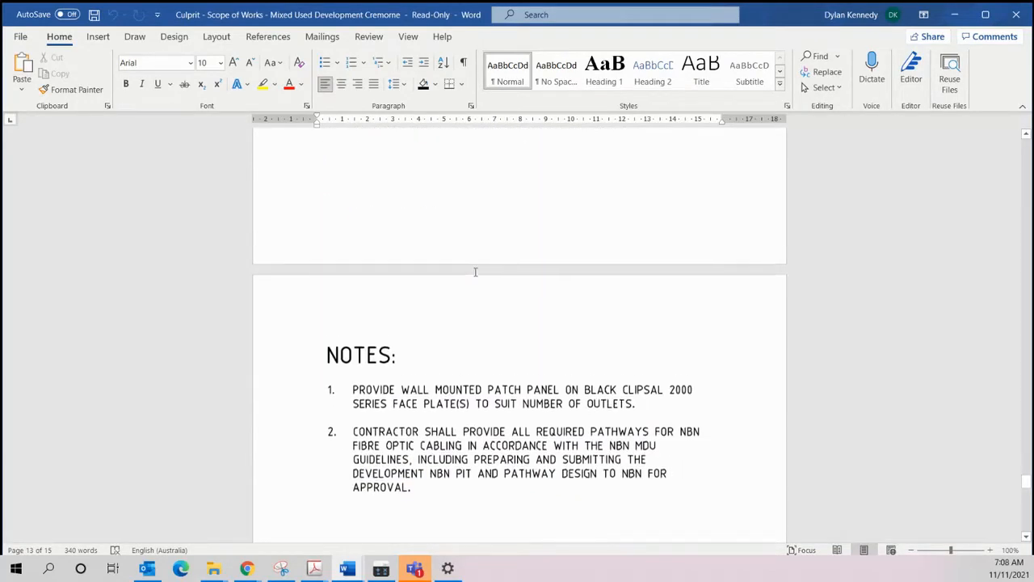
scroll(476, 272, down, 8)
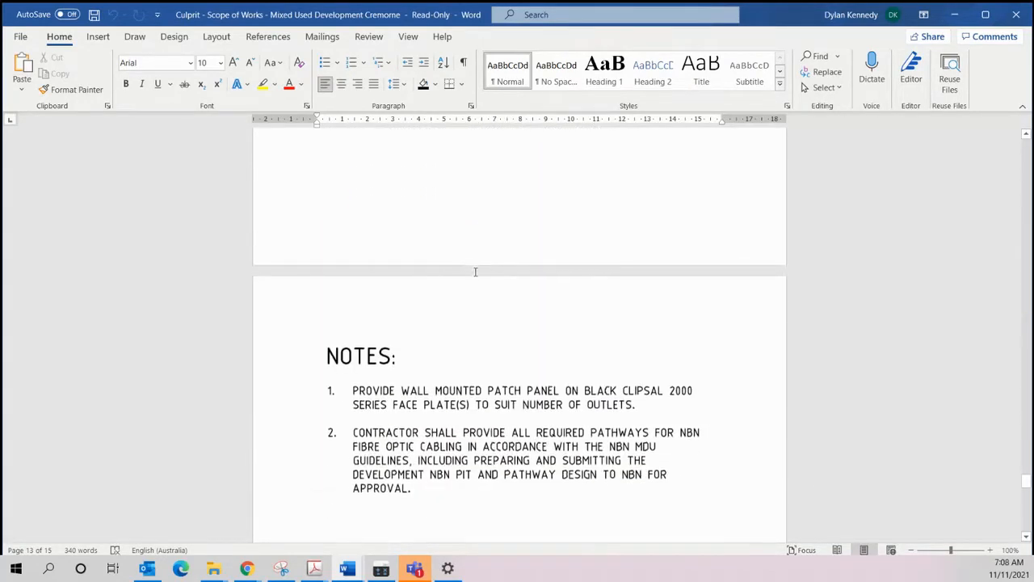
Step: Examine the fail-safe security relay interface detail and the closing notes on fire alarm integration and handrail lighting
scroll(475, 273, down, 7)
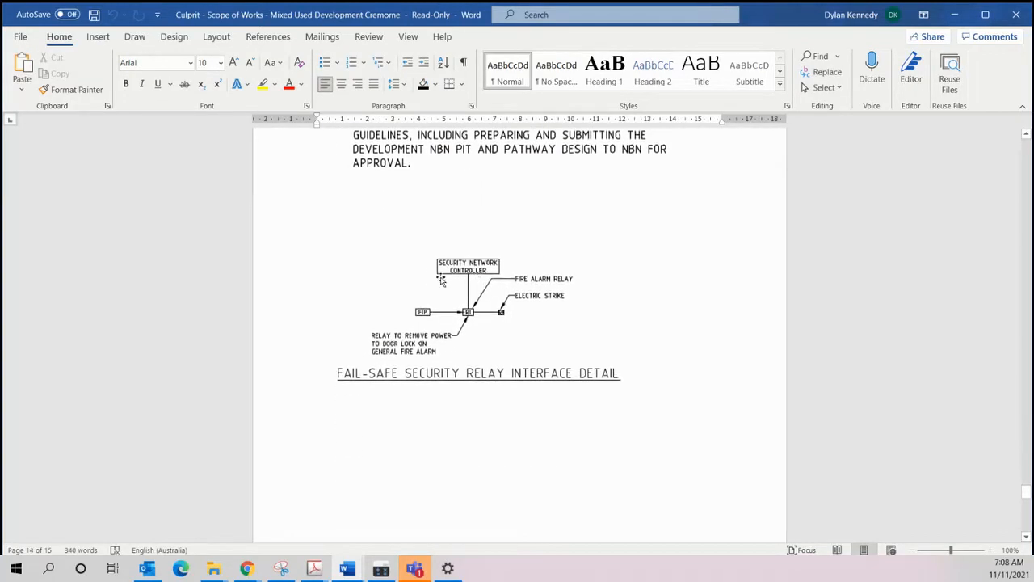
scroll(469, 263, down, 14)
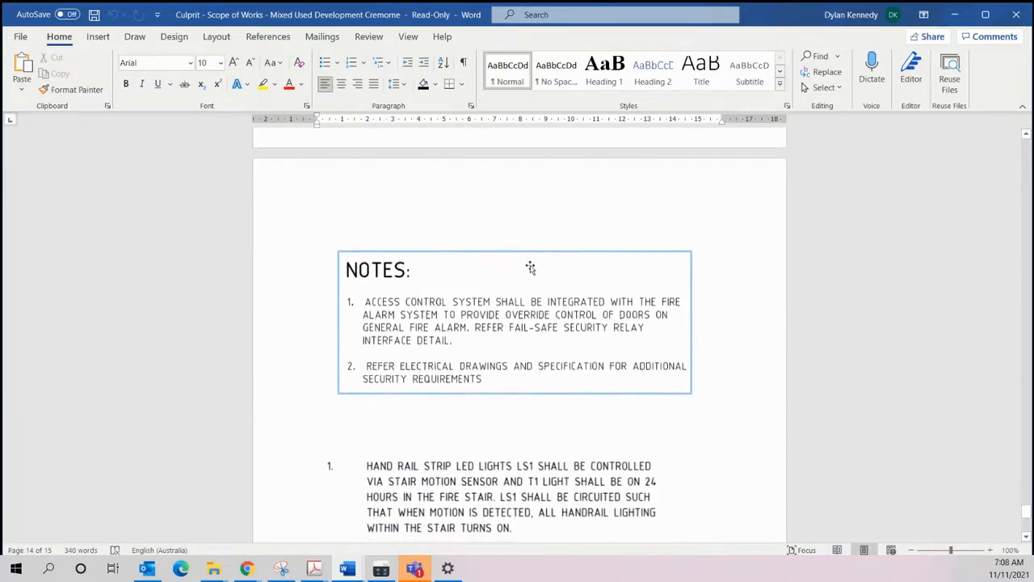
scroll(473, 279, down, 2)
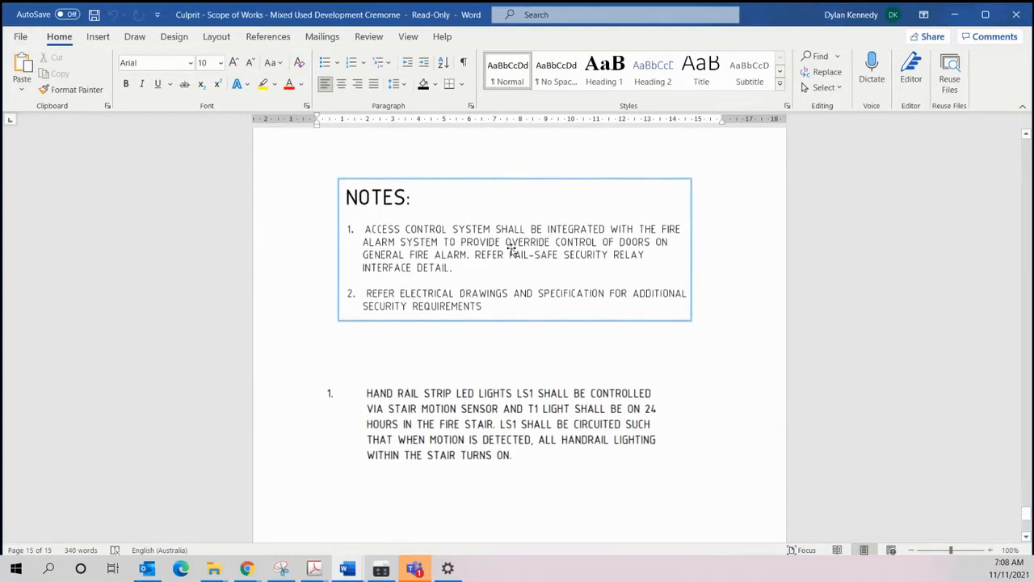
scroll(485, 294, down, 7)
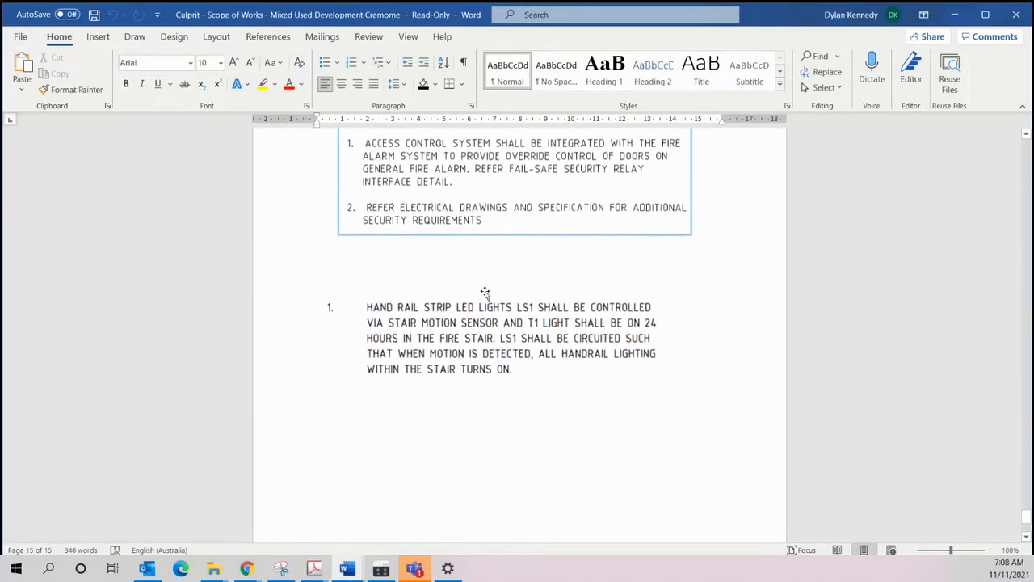
Step: Return to the start of the Scope of Works and recheck the Comelit intercom scope, intercom locations and section 3.10 Access Control and Security
scroll(485, 291, up, 20)
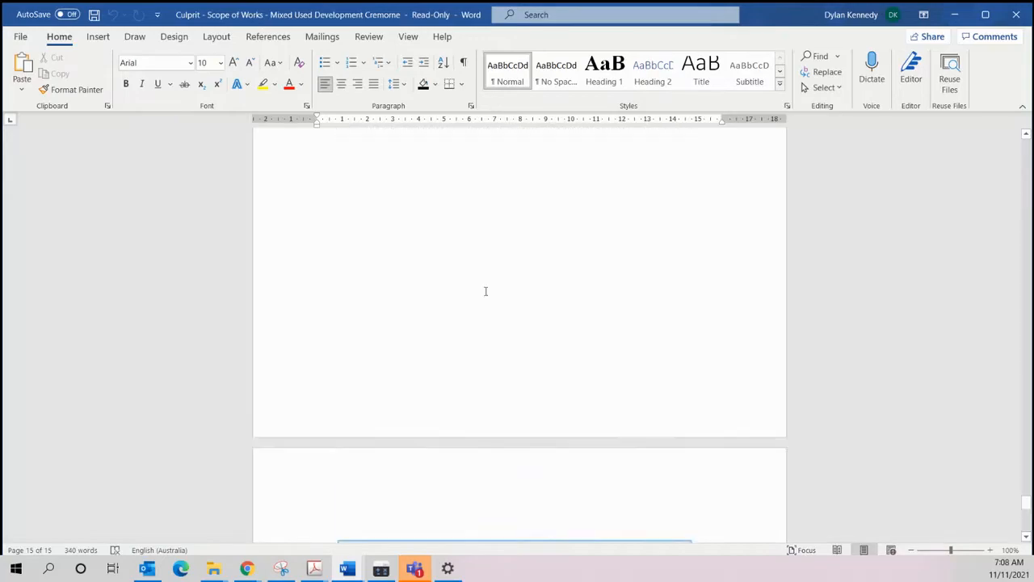
scroll(485, 293, up, 20)
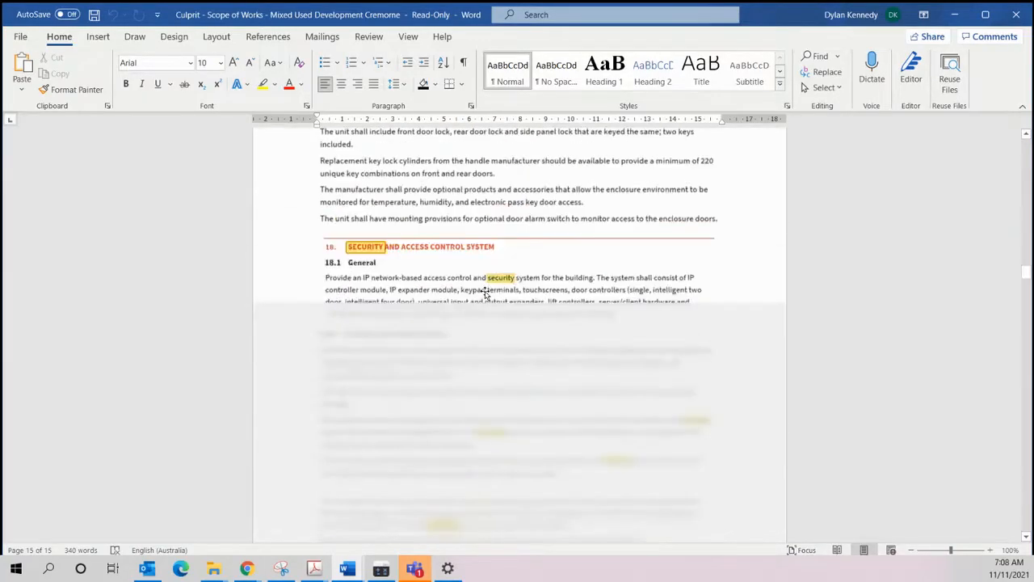
scroll(486, 291, down, 20)
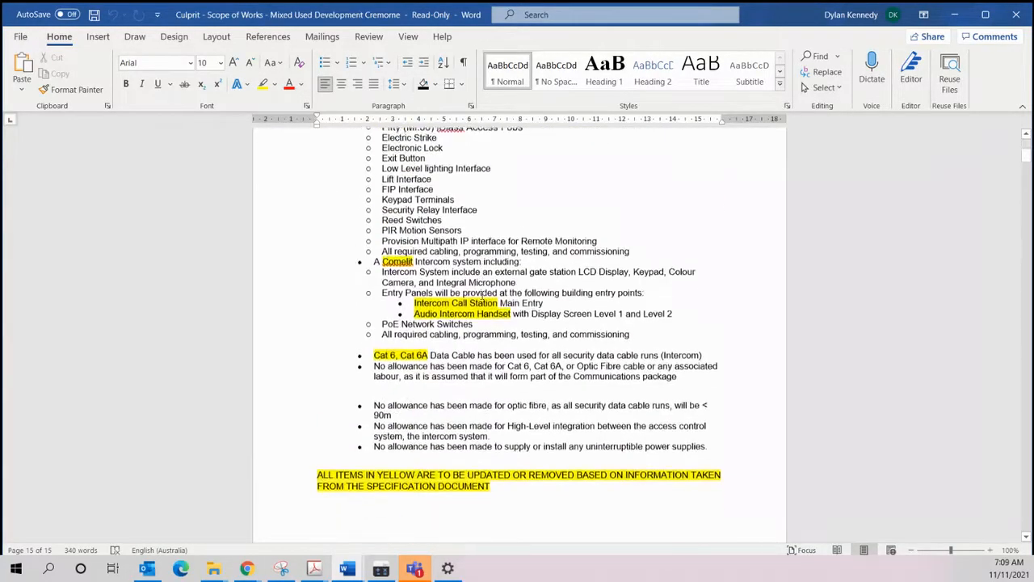
scroll(489, 305, down, 4)
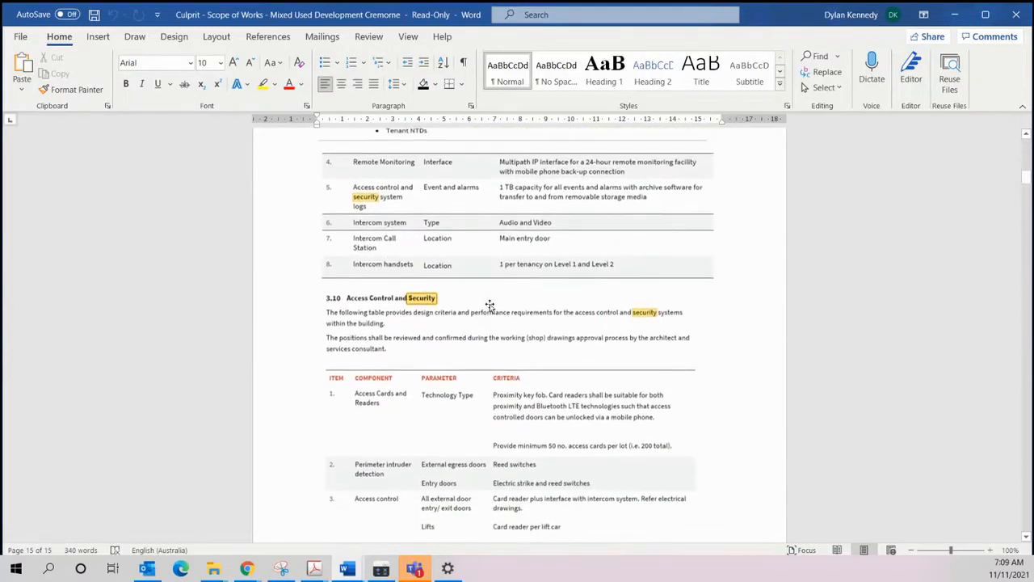
scroll(490, 306, down, 5)
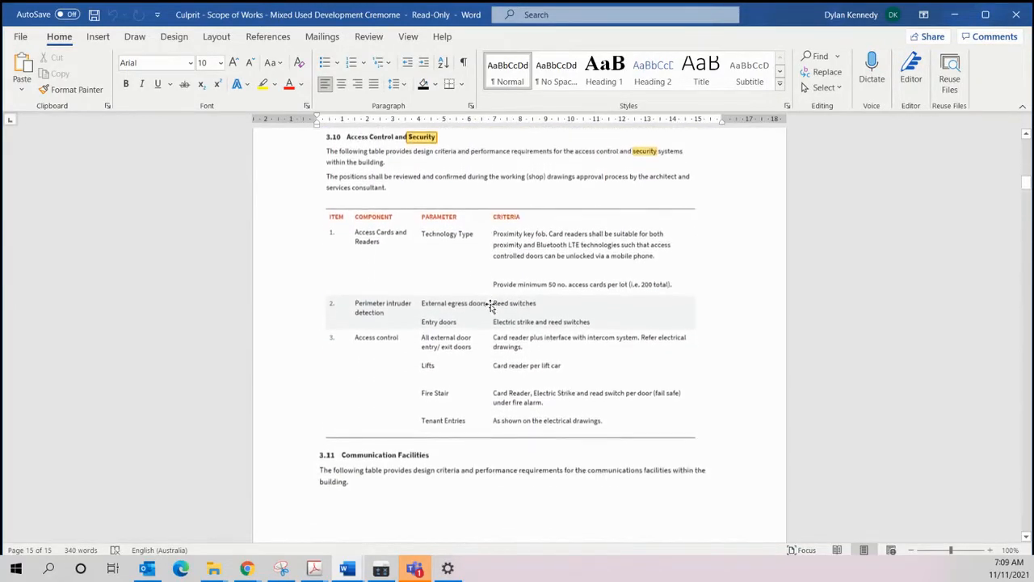
Step: Switch to Groundplan and open the project plan E-02-004, Typical Communications, NBN Co and MATV Schematic
click(954, 15)
key(ctrl+w)
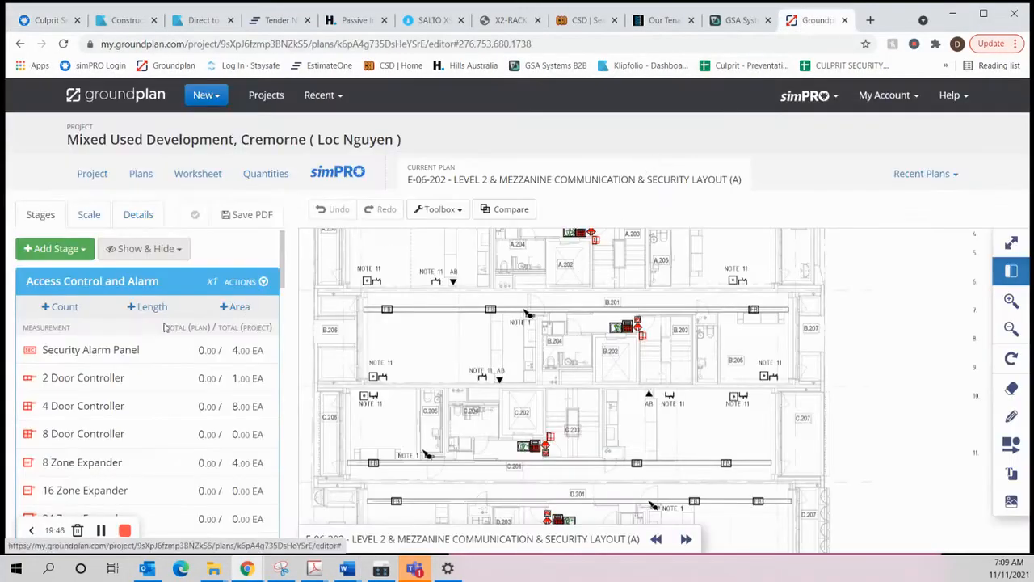
scroll(674, 320, down, 4)
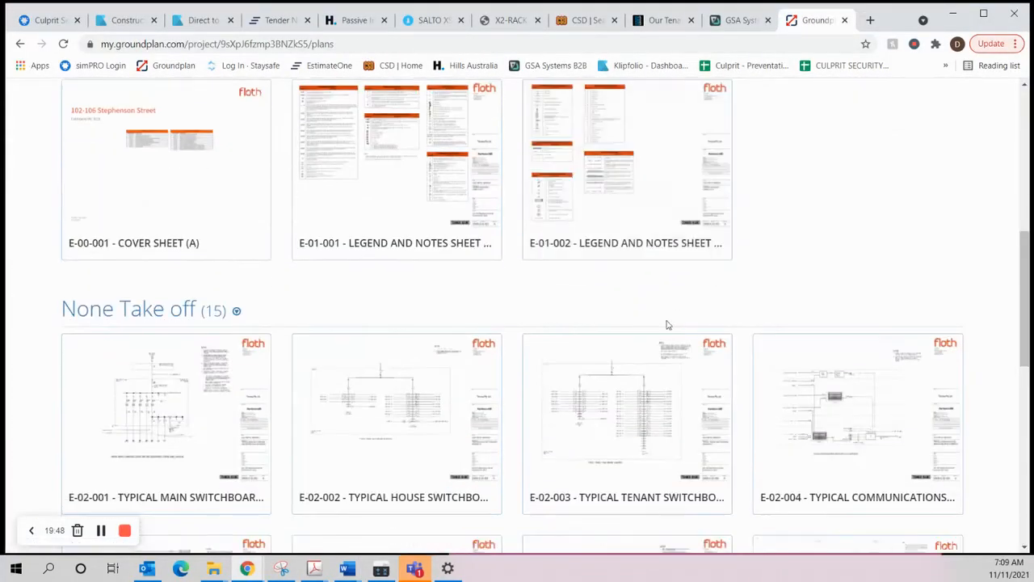
scroll(906, 346, down, 2)
click(861, 356)
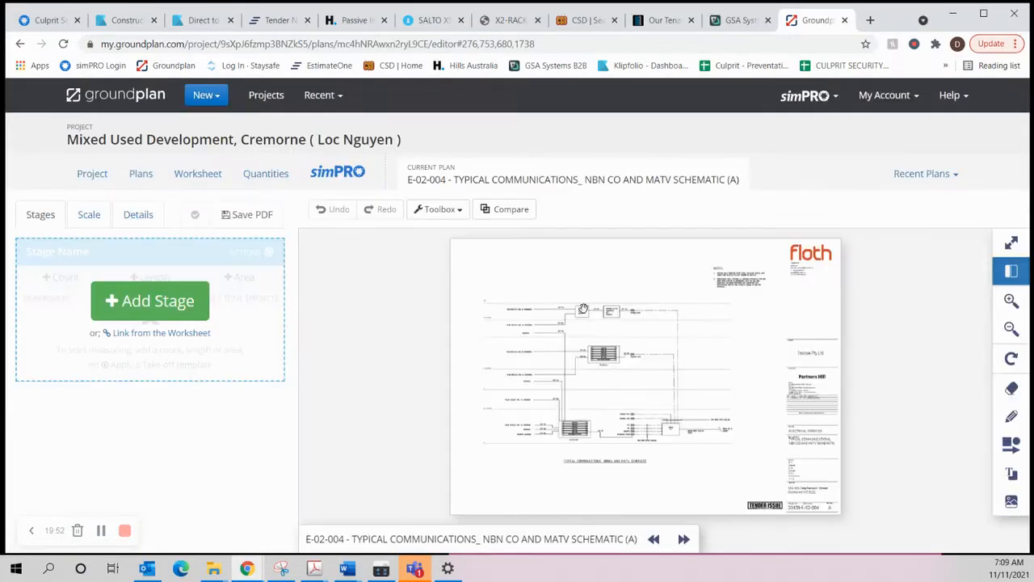
Step: Examine the cable types on the intercom, security headend, patch panel and NBN runs across all levels of the E-02-004 schematic
scroll(609, 385, up, 3)
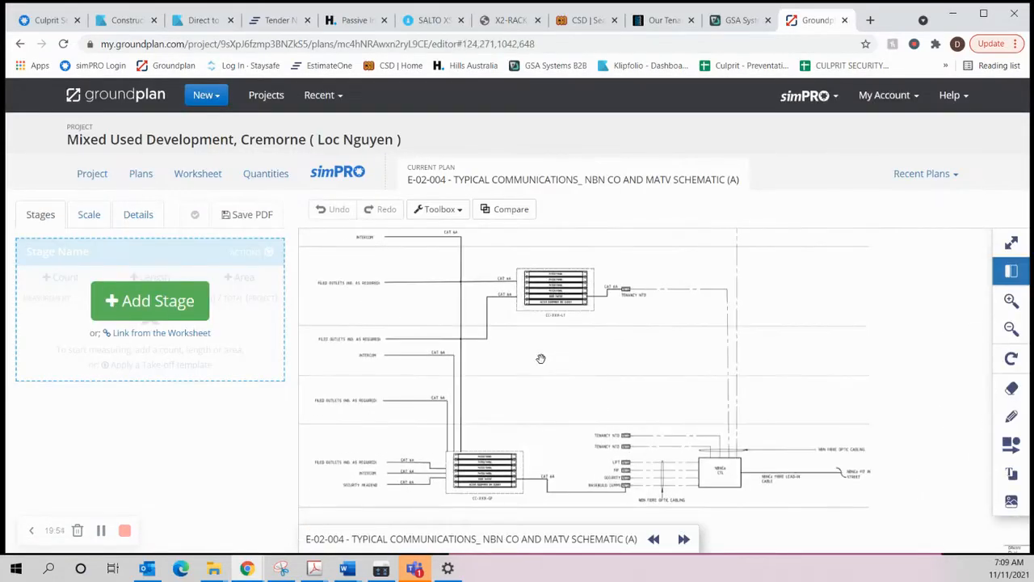
scroll(457, 469, up, 2)
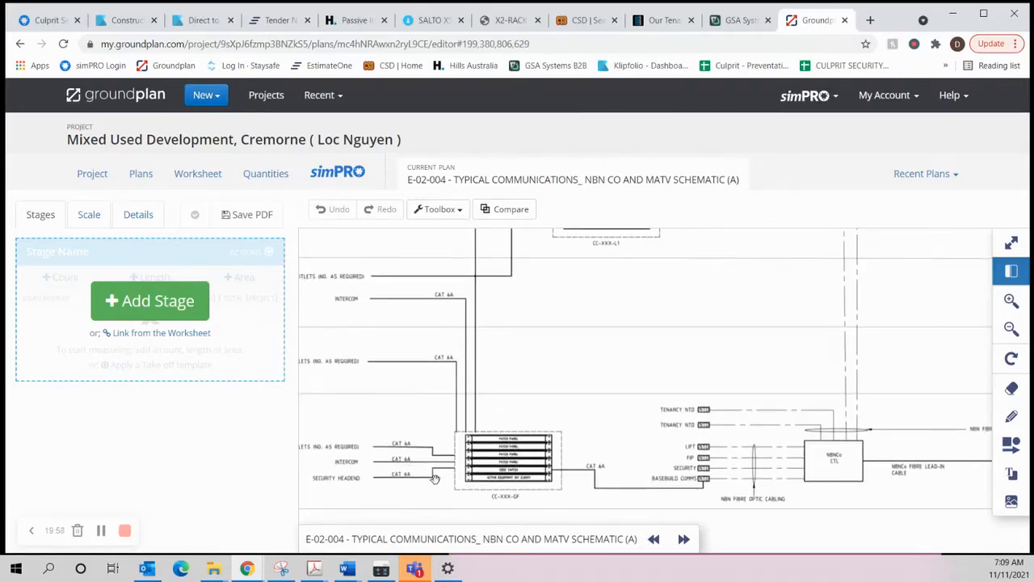
scroll(435, 478, up, 2)
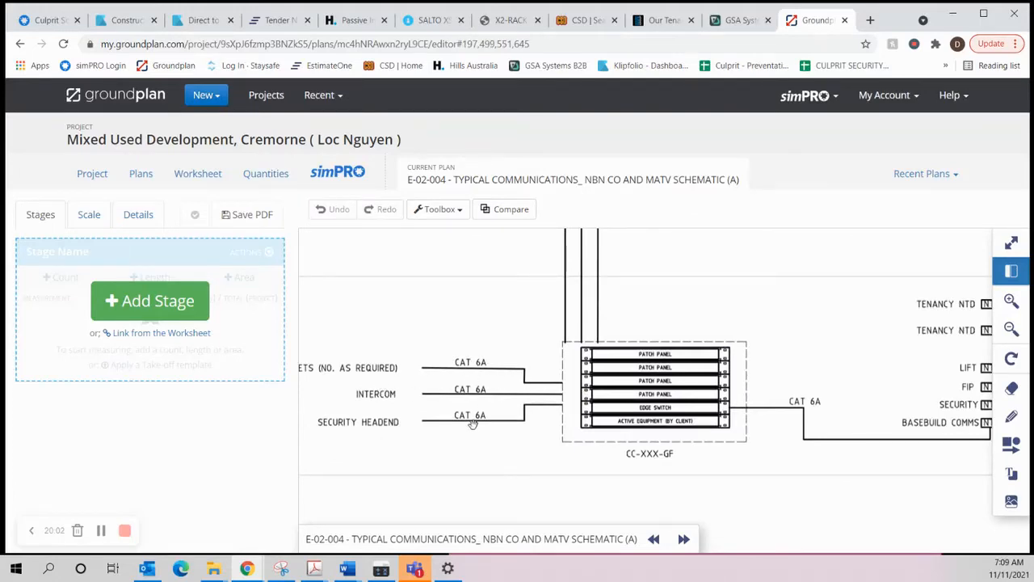
drag(792, 454, 541, 459)
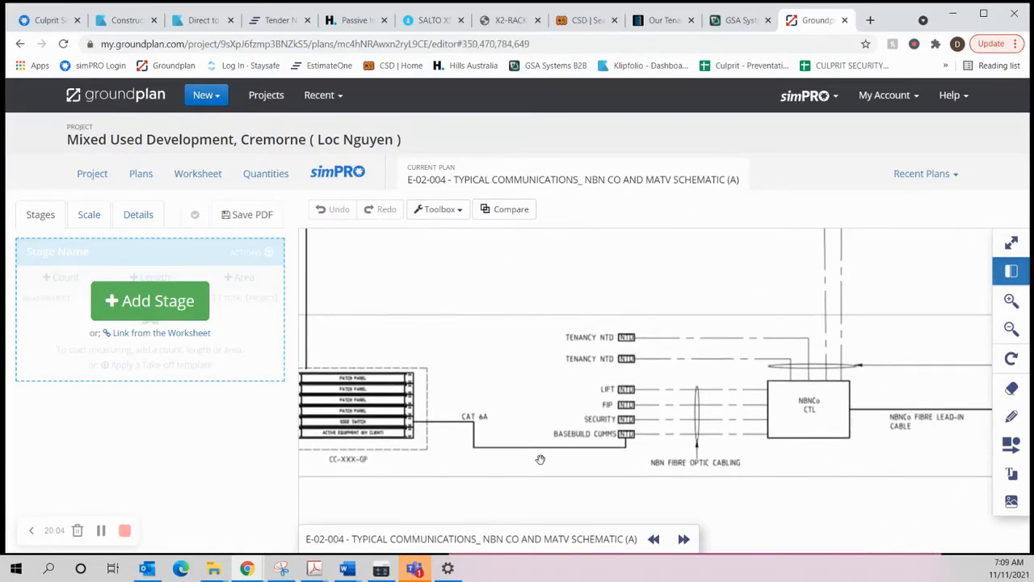
scroll(530, 408, down, 3)
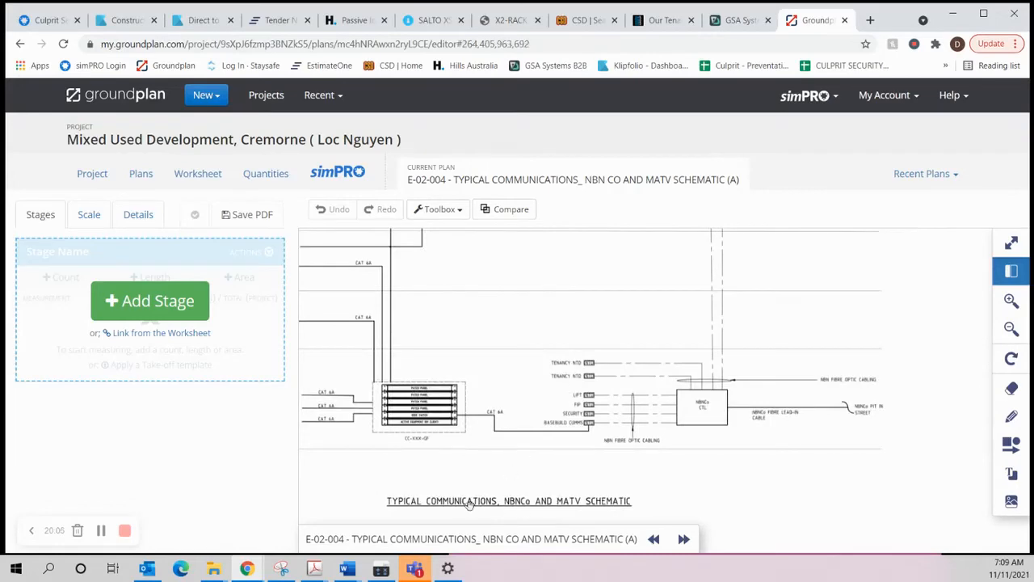
scroll(505, 443, down, 1)
drag(405, 331, 563, 337)
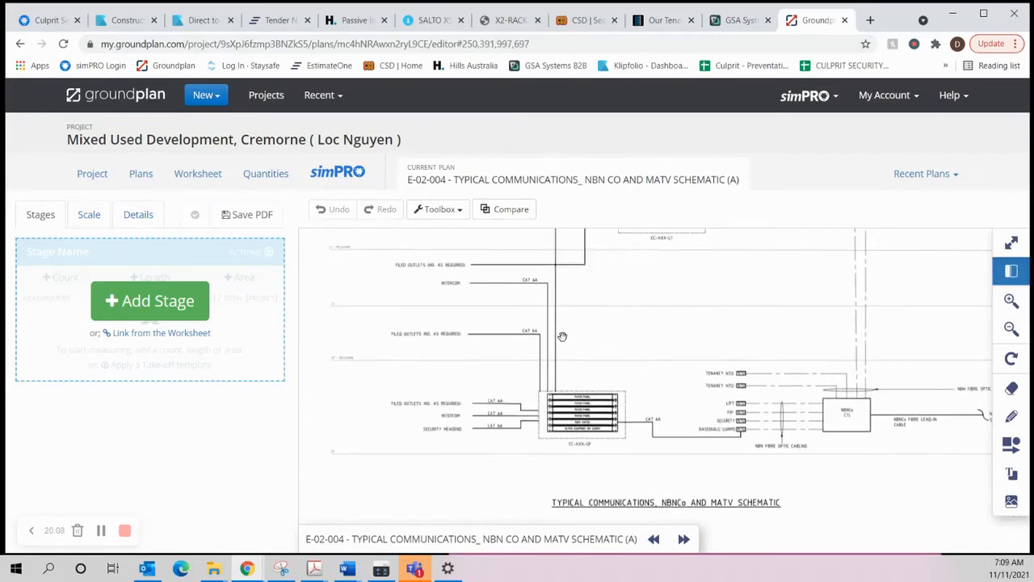
scroll(562, 336, down, 1)
drag(599, 292, 589, 390)
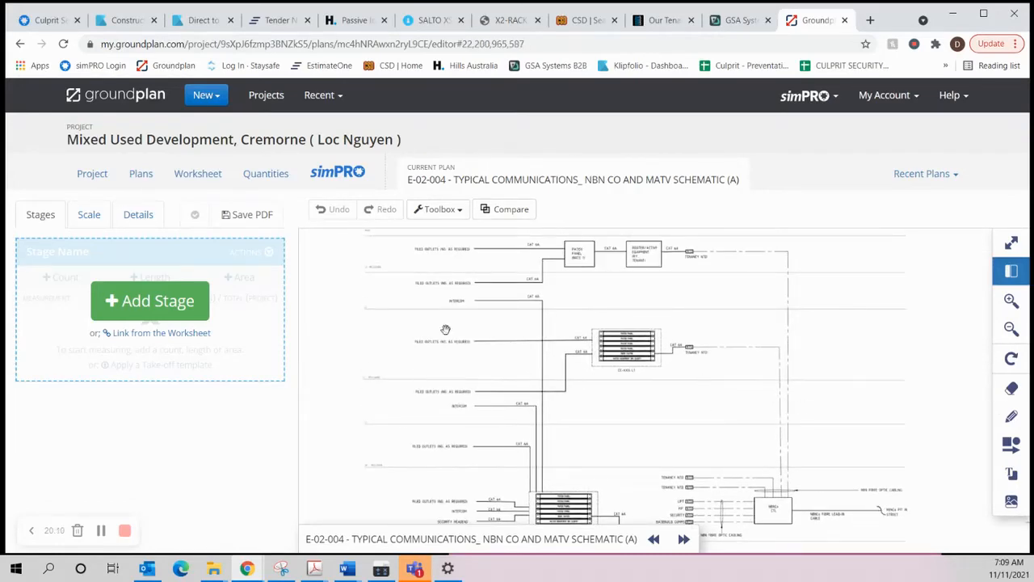
Step: Switch to the simPRO quote and delete the description bullet stating Cat 6, Cat 6A Data Cable is used for security data runs
click(48, 19)
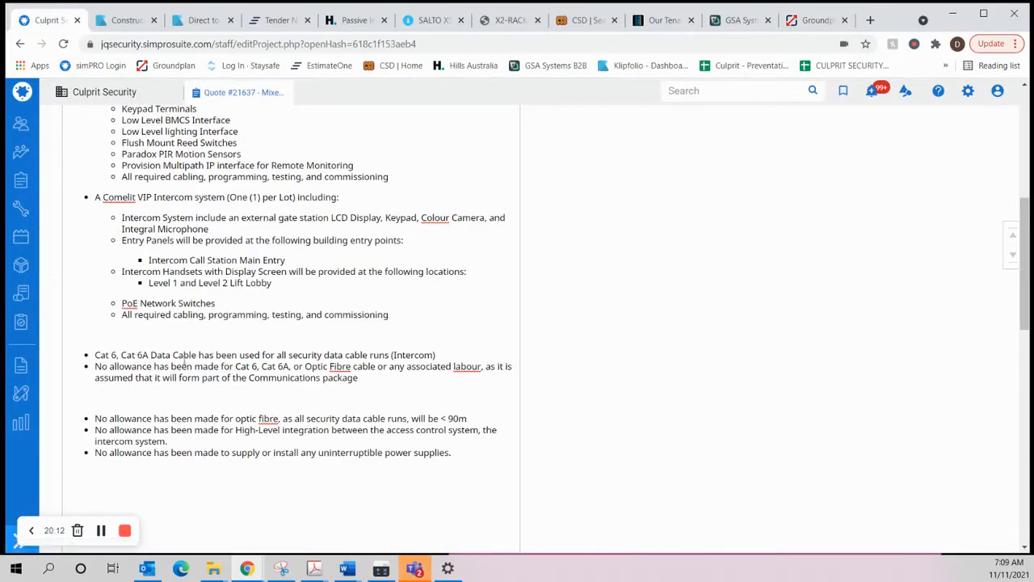
drag(443, 355, 85, 356)
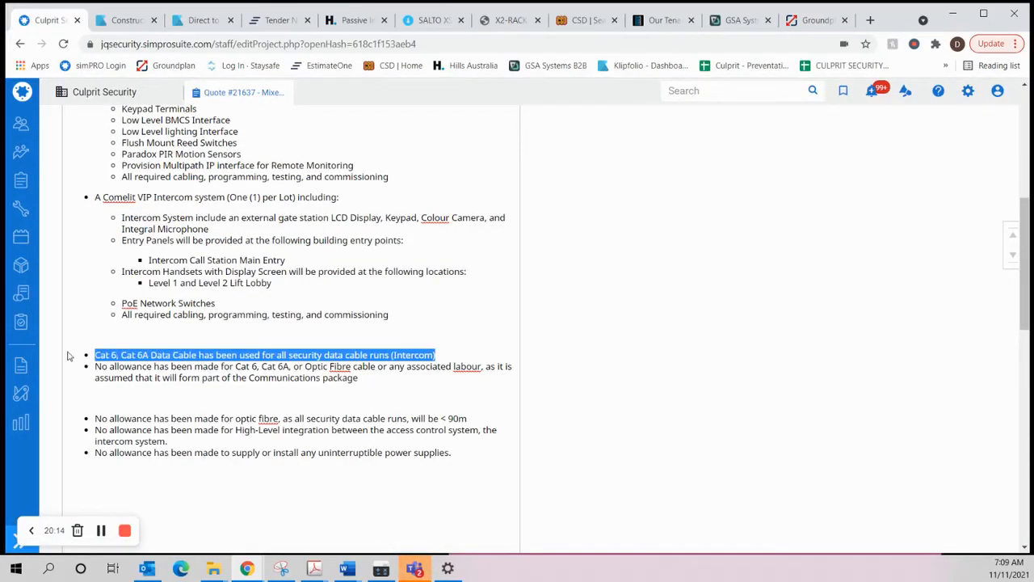
key(BackSpace)
key(BackSpace)
key(BackSpace)
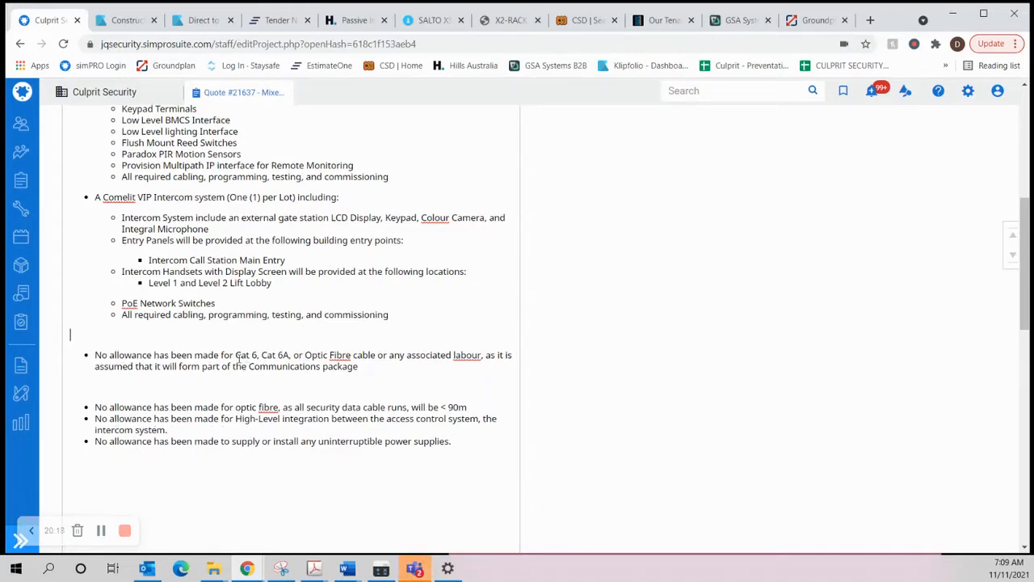
drag(262, 356, 237, 357)
key(BackSpace)
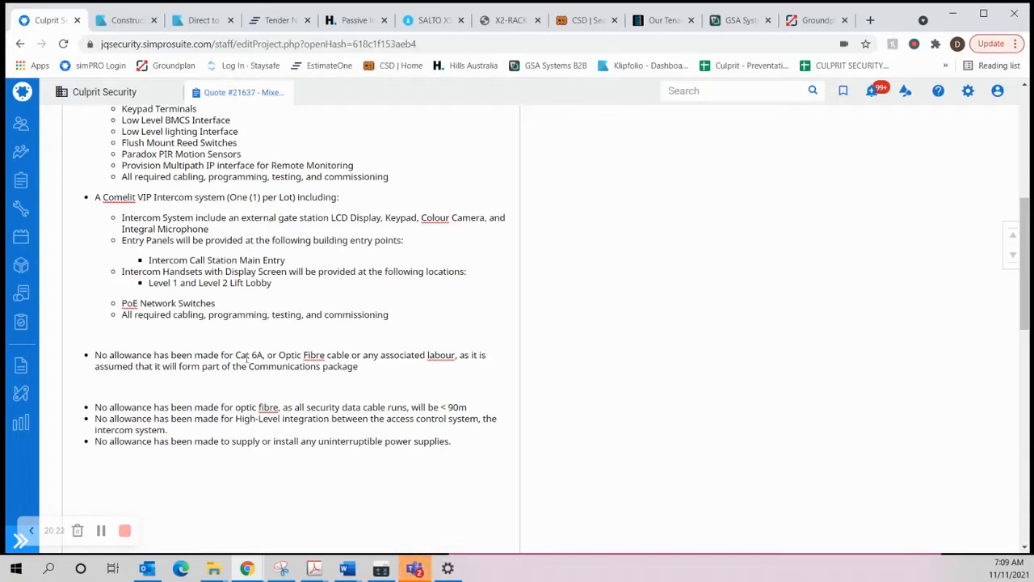
key(ctrl+z)
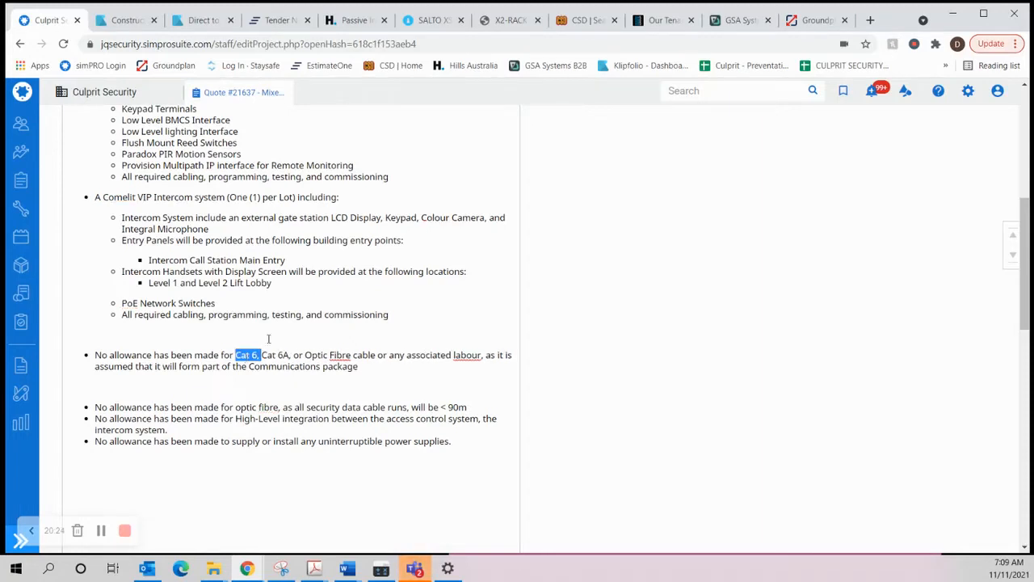
Step: Remove "cabling," from the last Comelit intercom bullet so it reads "All required programming, testing, and commissioning"
click(217, 315)
double_click(188, 314)
key(BackSpace)
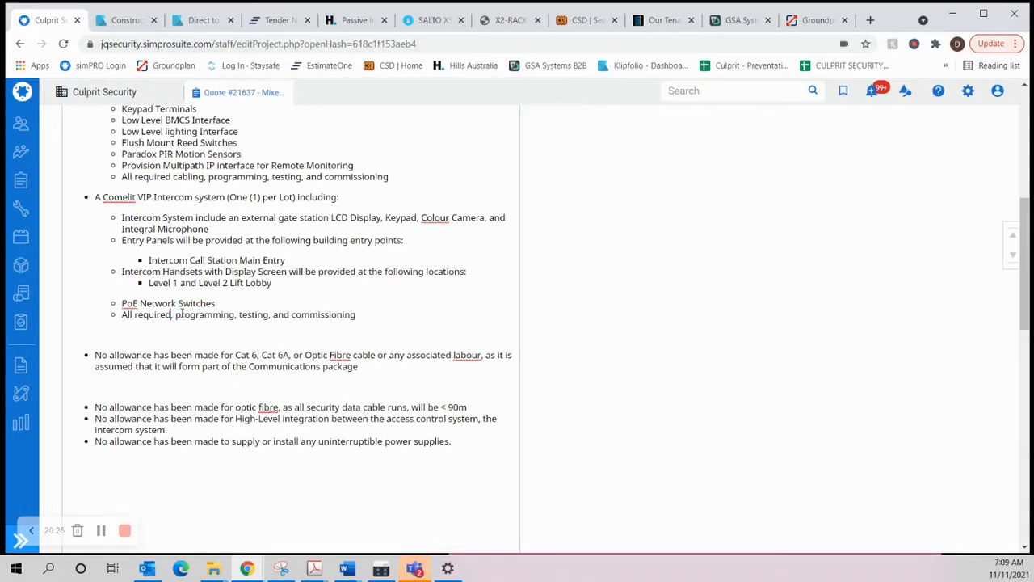
key(Delete)
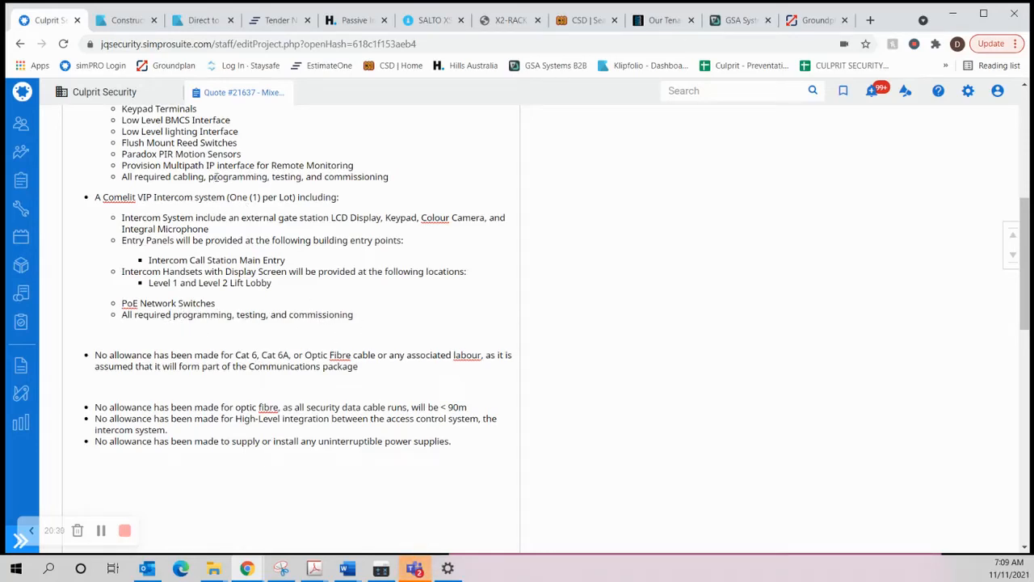
Step: Delete the exclusion bullet about no optic fibre allowance for security data cable runs under 90m
scroll(194, 180, up, 2)
scroll(227, 193, down, 2)
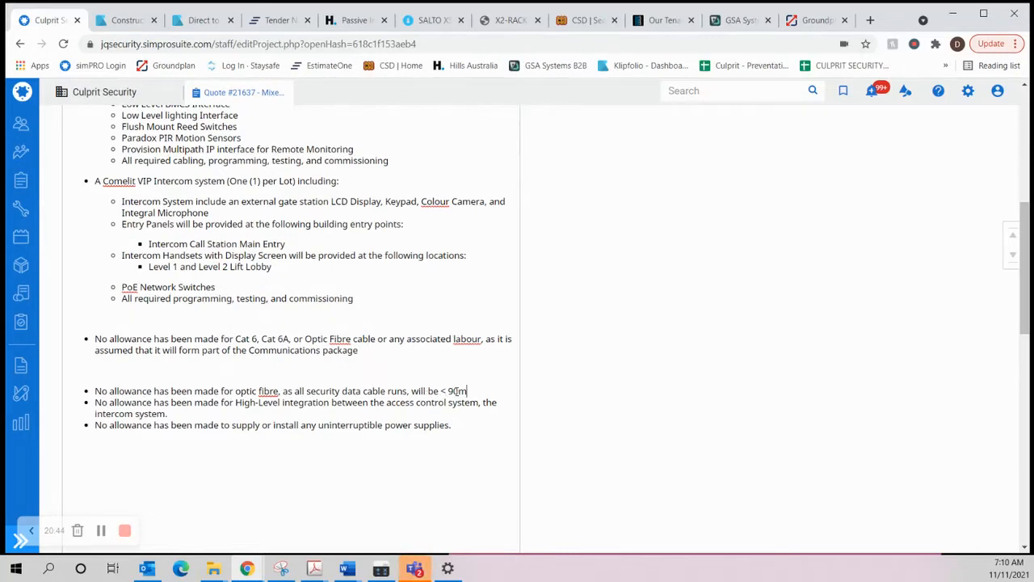
drag(467, 391, 97, 391)
key(BackSpace)
key(BackSpace)
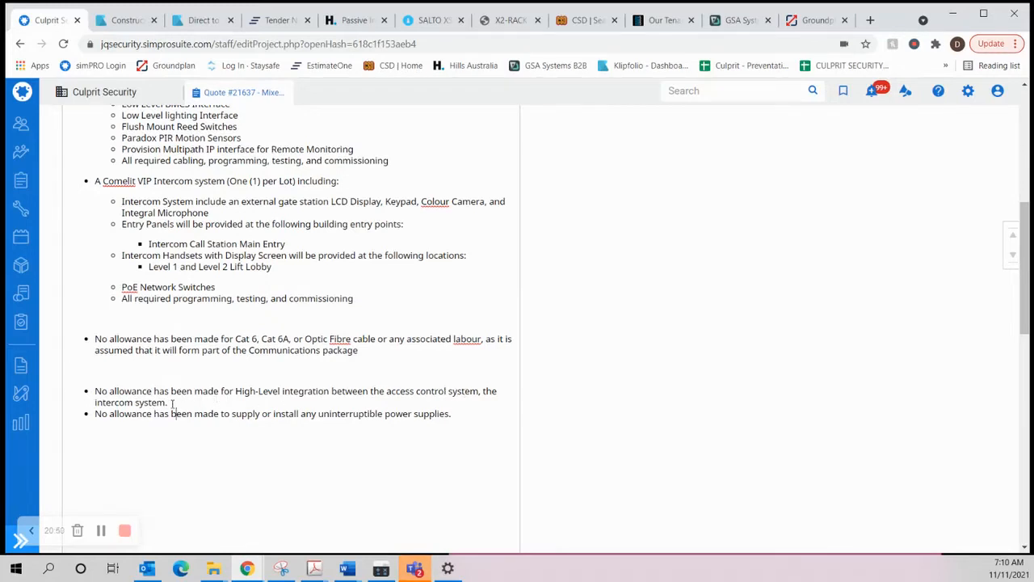
drag(171, 403, 92, 398)
click(140, 404)
Step: Add a "Low Level Lift Interface" bullet after PoE Network Switches in the Comelit intercom list
scroll(275, 391, up, 1)
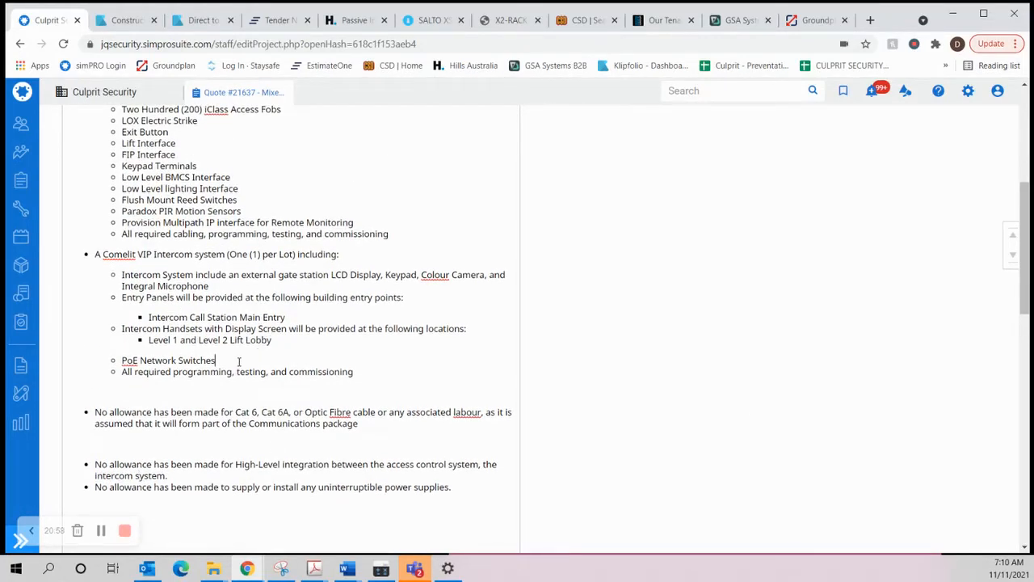
key(Return)
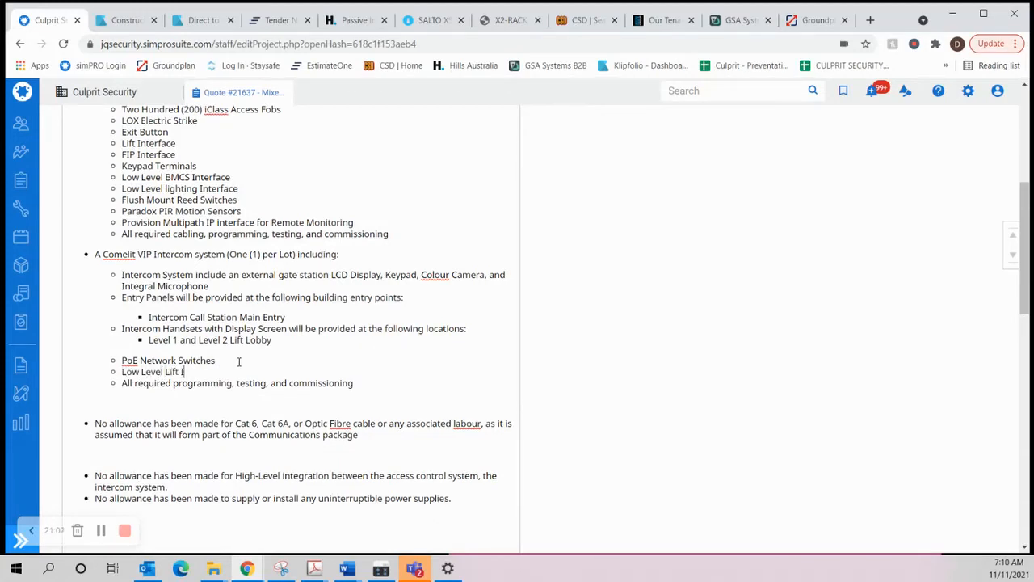
text(Low Level Lift Interface)
Step: Switch to Groundplan, open plan E-06-101 and examine the security and intercom equipment marked around the communications cupboards
click(816, 20)
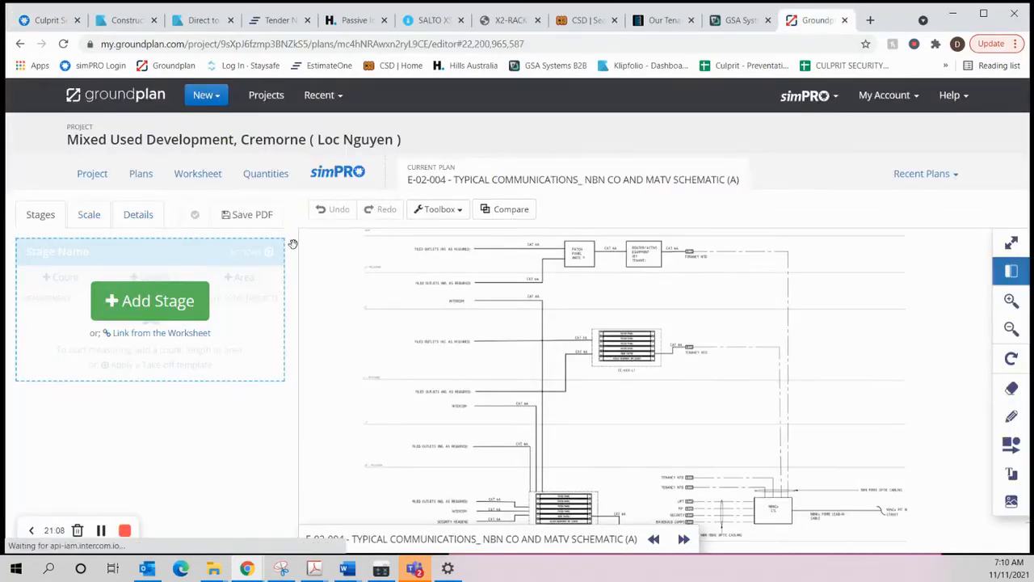
click(141, 174)
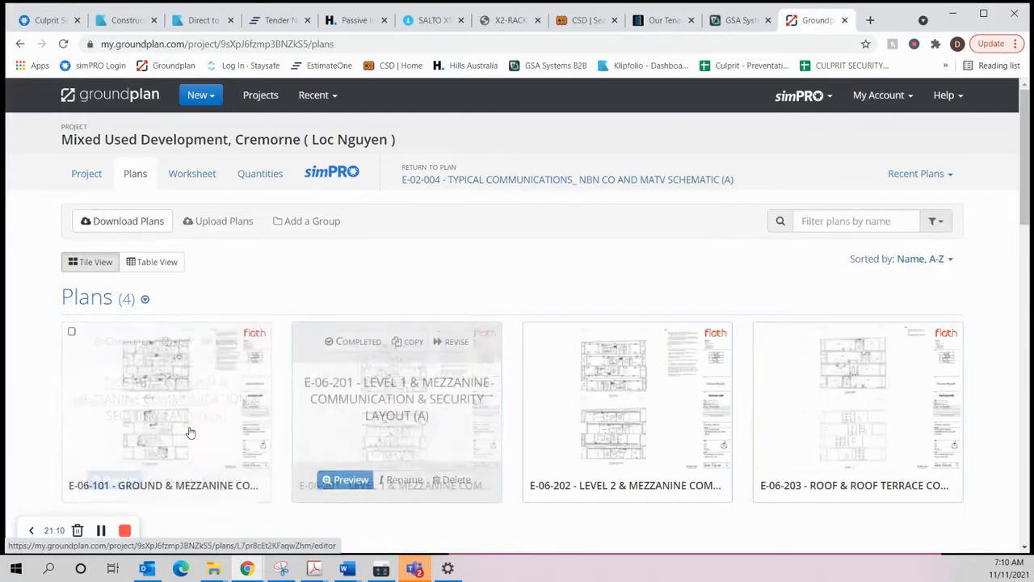
click(123, 406)
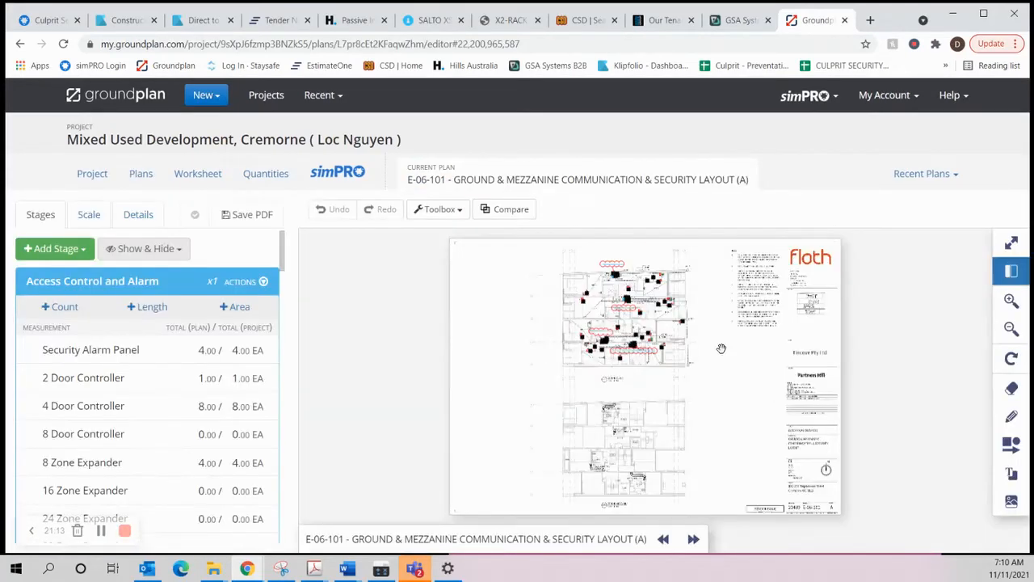
scroll(706, 328, up, 5)
drag(704, 326, 707, 350)
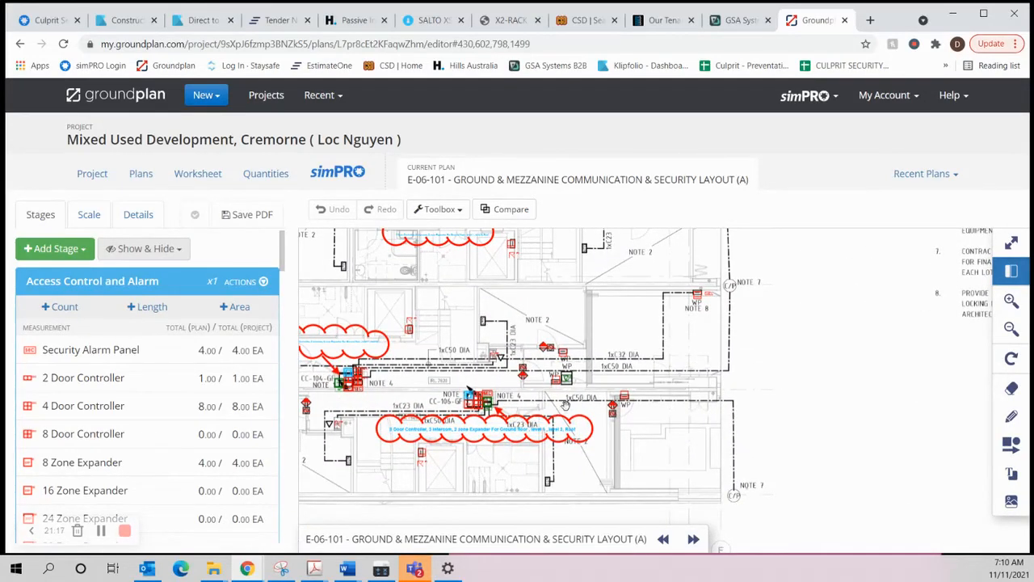
drag(566, 405, 658, 402)
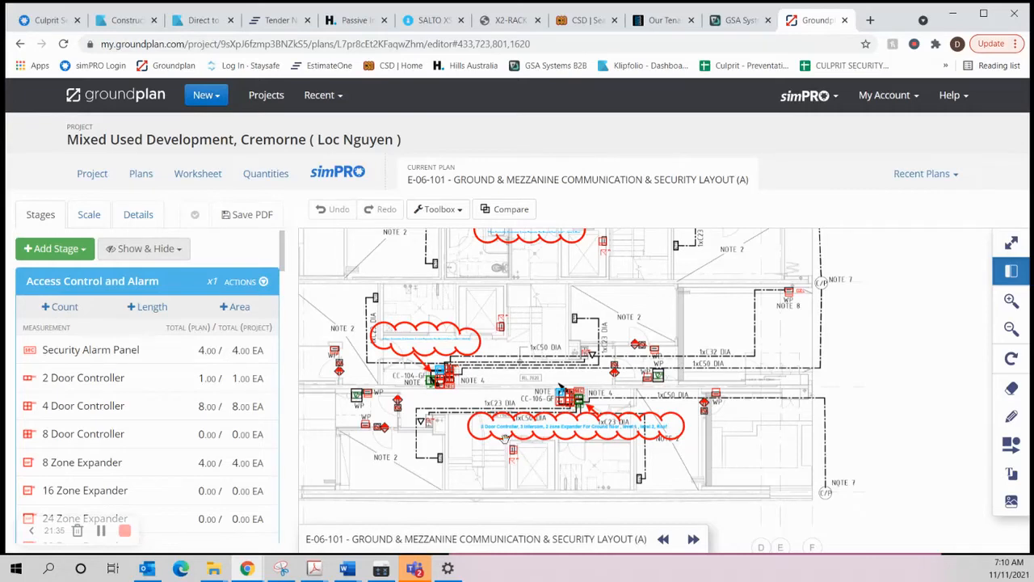
Step: Return to the simPRO quote and review the whole description, from the drawing list through access control and intercom items to the exclusions
click(61, 21)
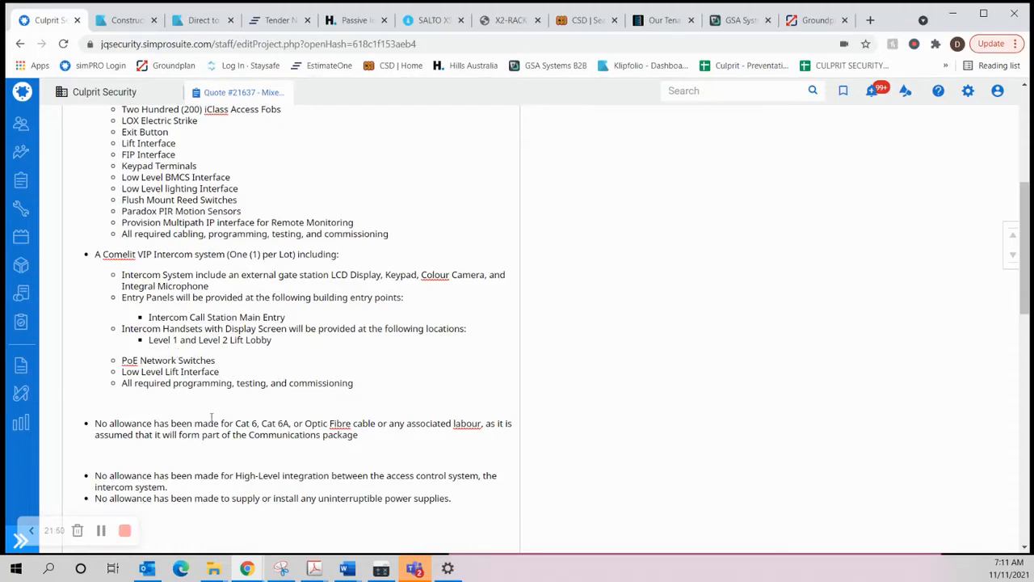
scroll(282, 372, down, 2)
scroll(295, 320, up, 6)
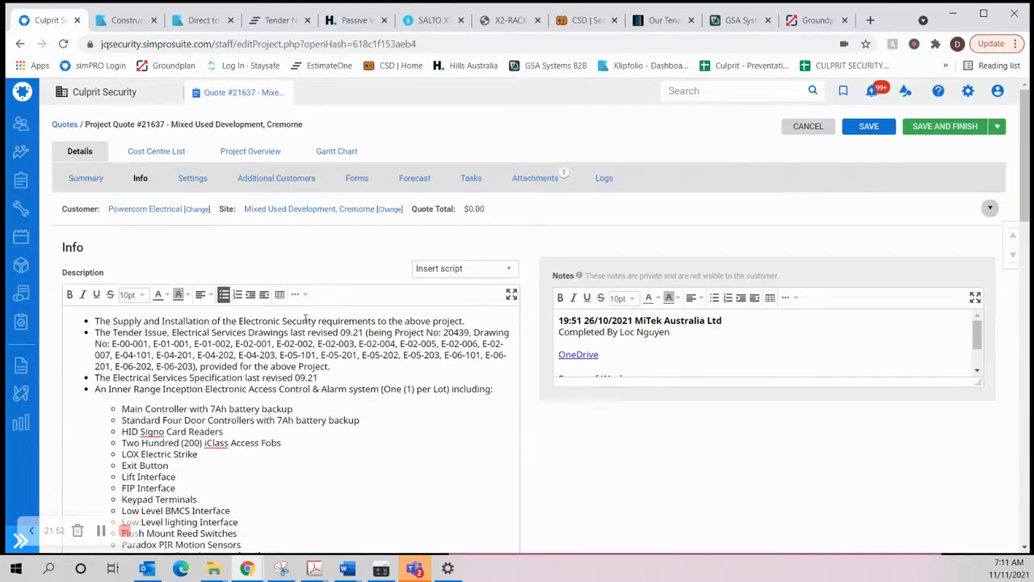
scroll(320, 320, down, 1)
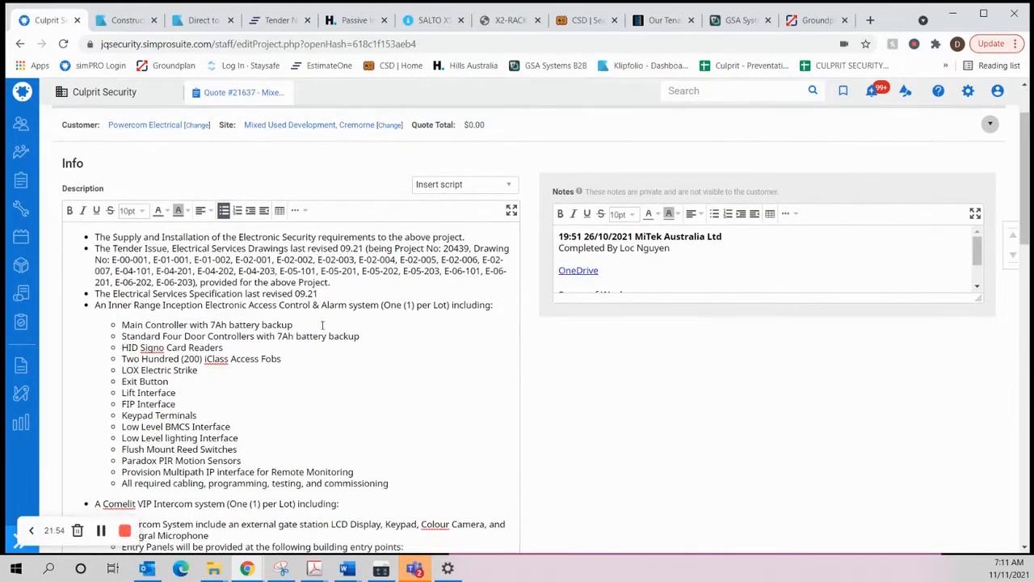
scroll(329, 307, down, 2)
scroll(293, 215, up, 1)
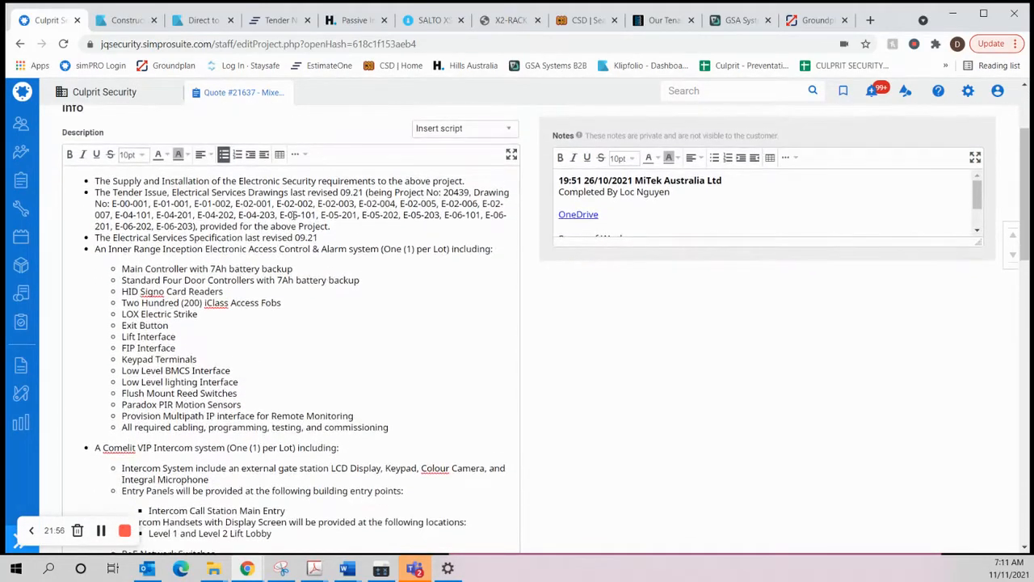
scroll(212, 218, down, 3)
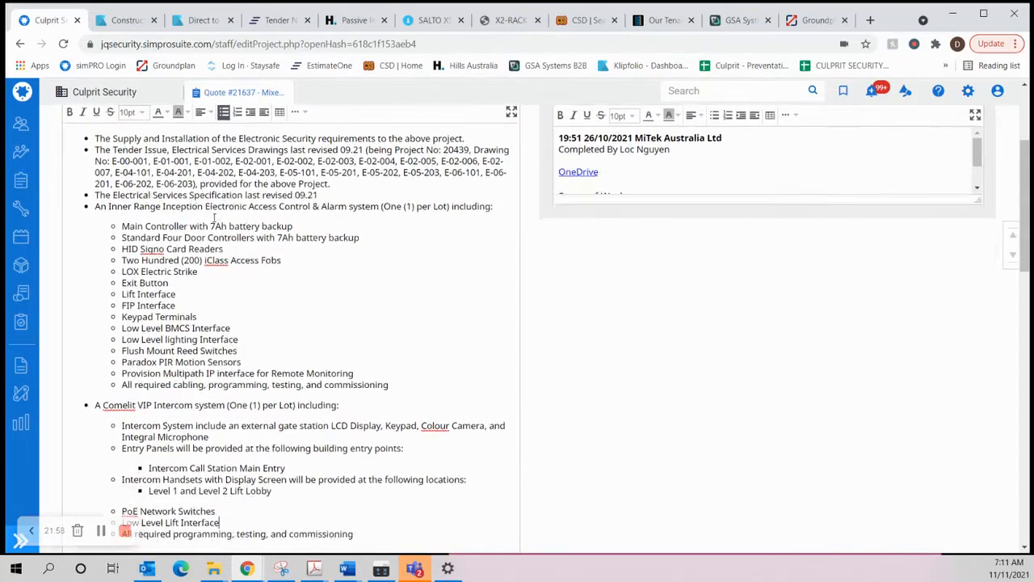
scroll(264, 278, down, 3)
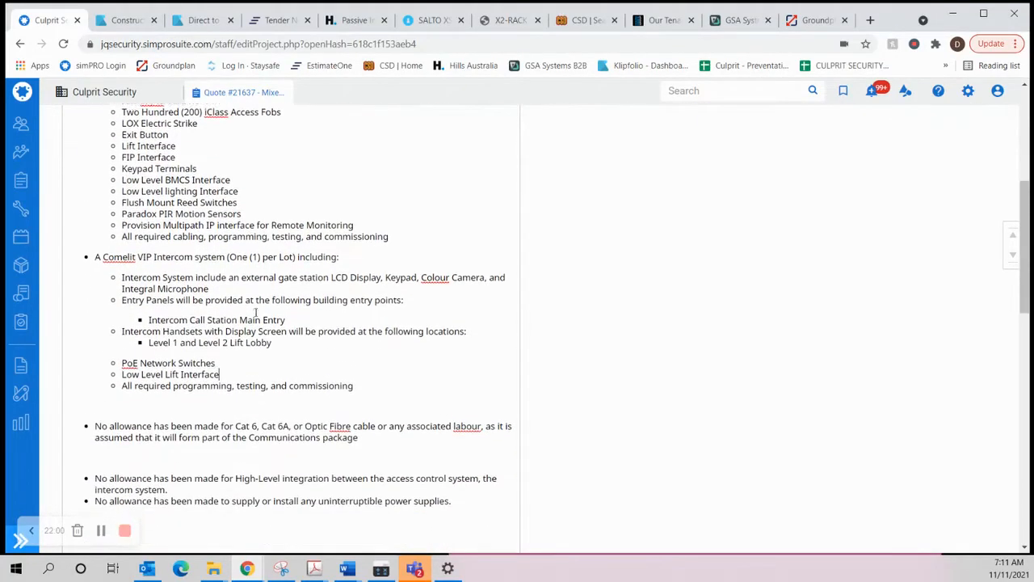
scroll(268, 306, up, 2)
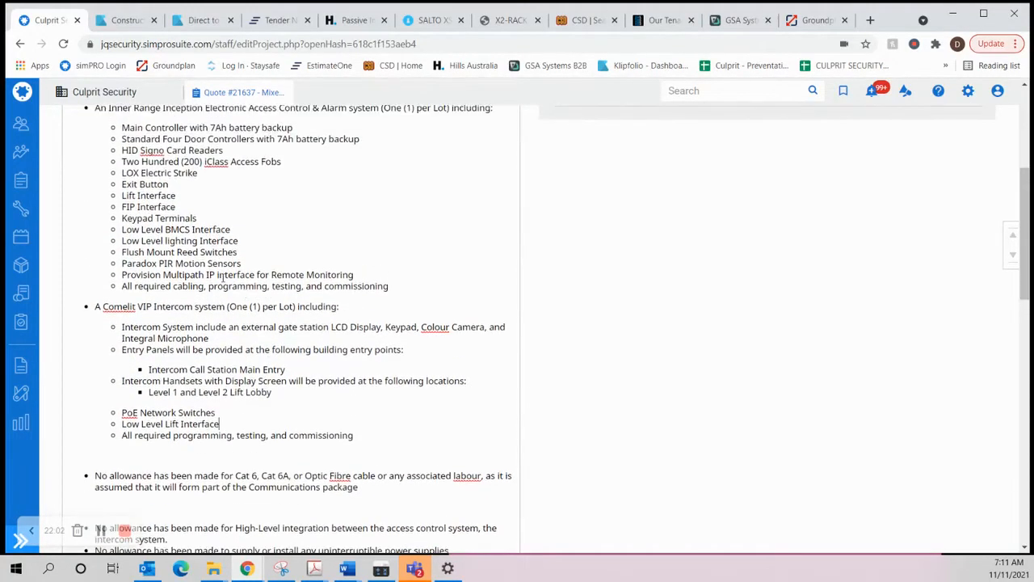
scroll(239, 291, up, 1)
scroll(235, 310, up, 5)
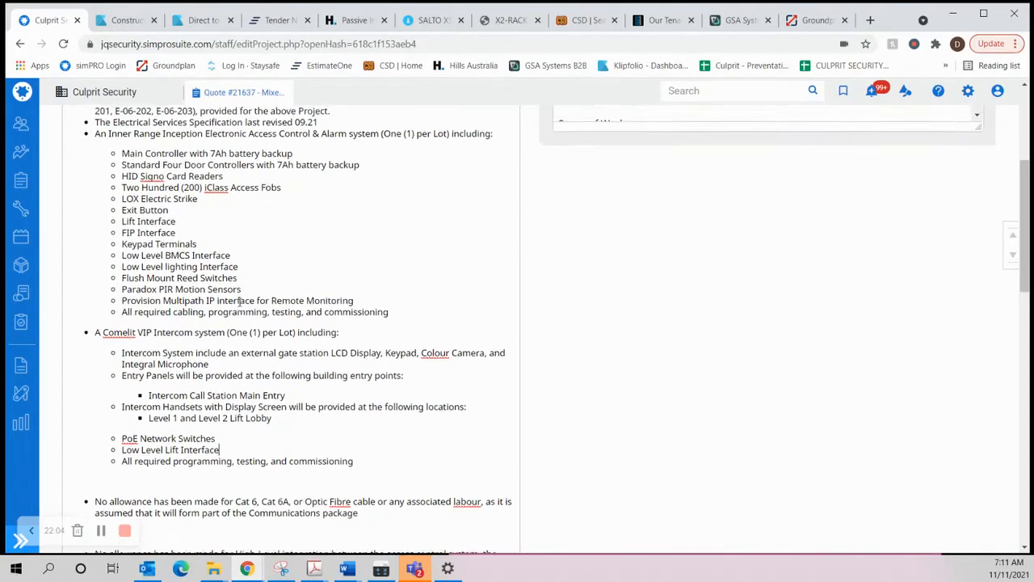
scroll(242, 302, up, 2)
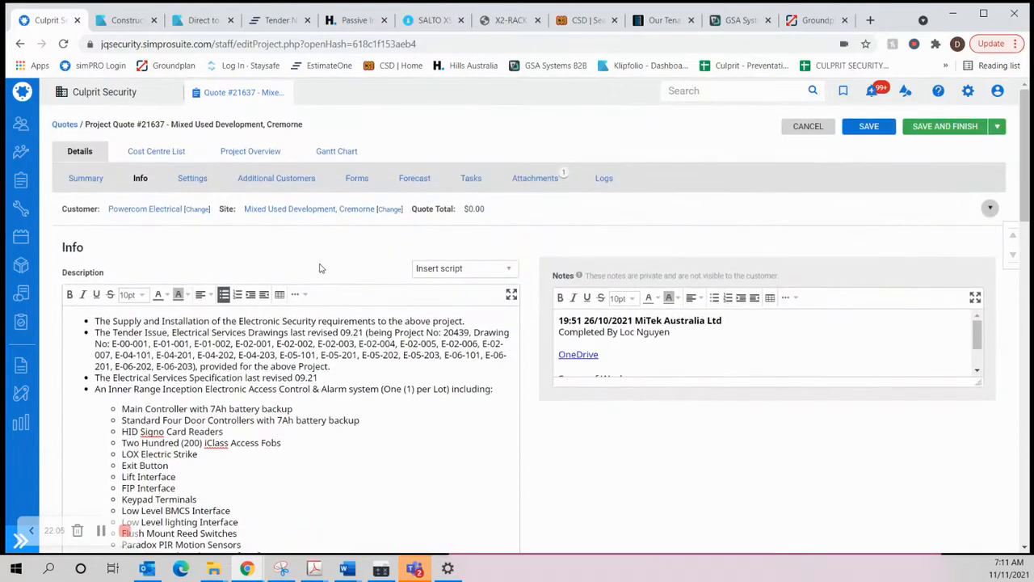
scroll(281, 309, down, 6)
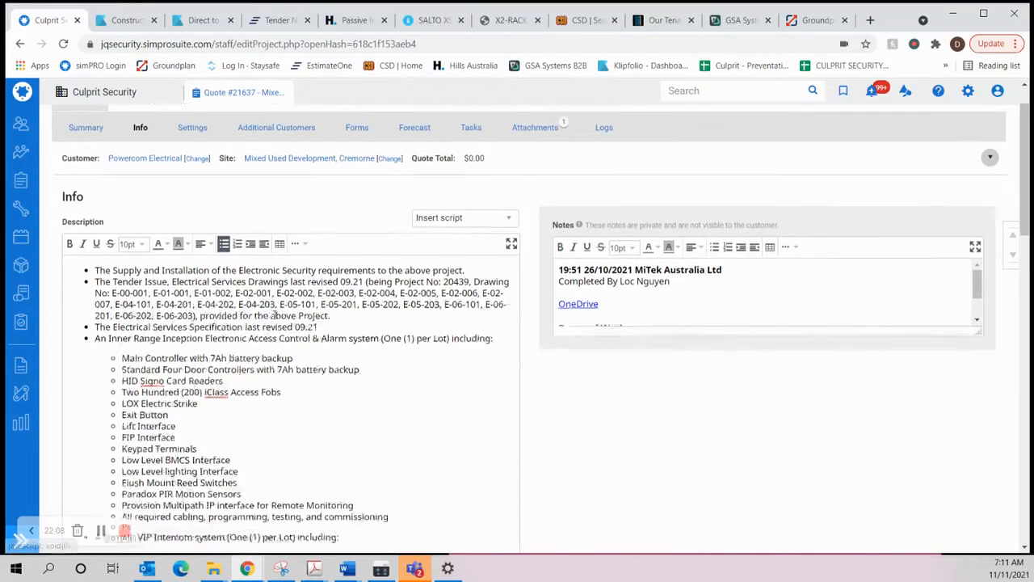
scroll(281, 310, up, 6)
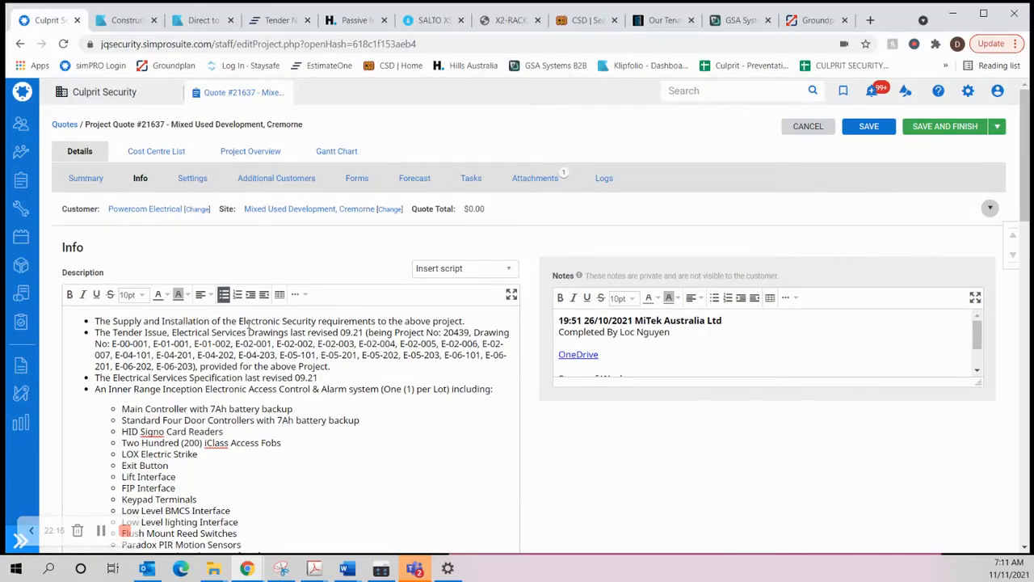
scroll(248, 327, down, 3)
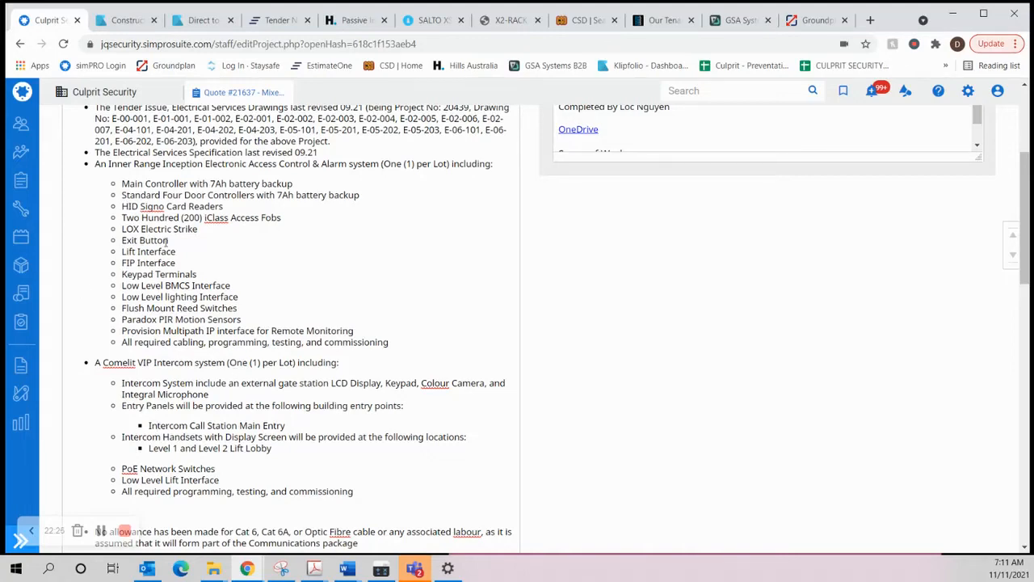
scroll(170, 239, down, 1)
scroll(176, 233, down, 1)
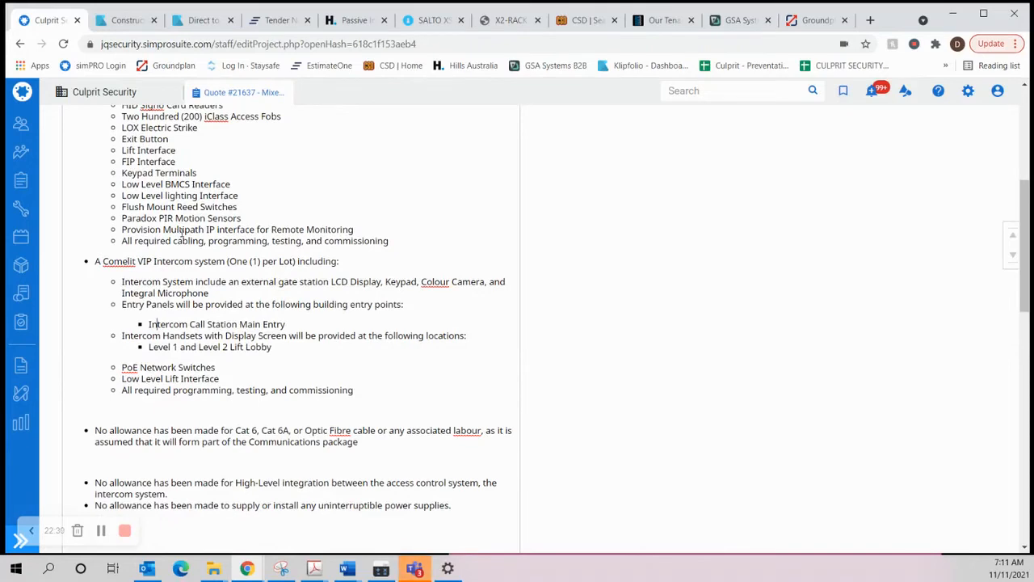
scroll(182, 233, down, 1)
scroll(187, 232, up, 2)
scroll(188, 232, up, 4)
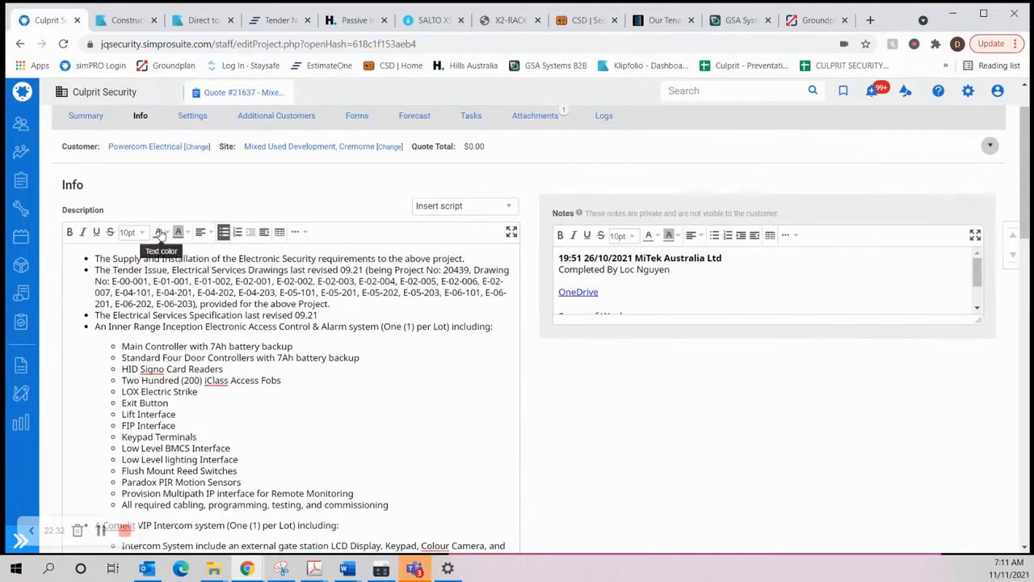
scroll(212, 364, down, 3)
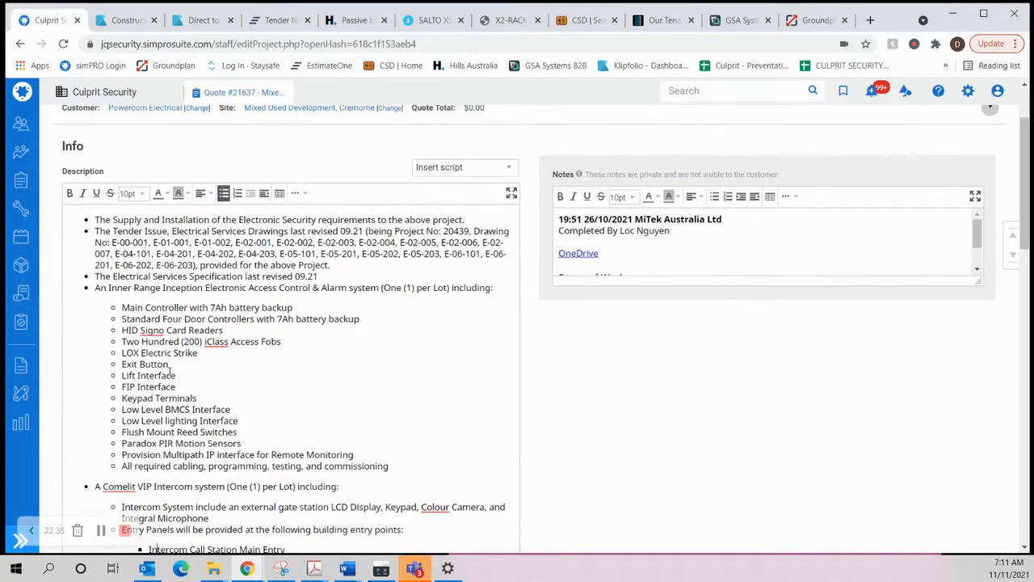
scroll(124, 308, down, 1)
scroll(184, 223, up, 1)
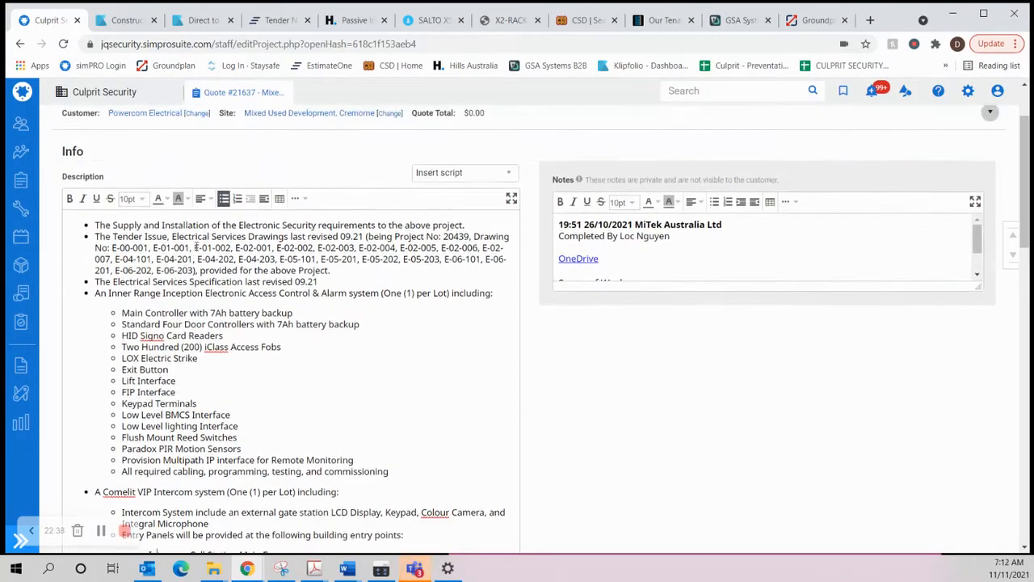
scroll(174, 276, down, 1)
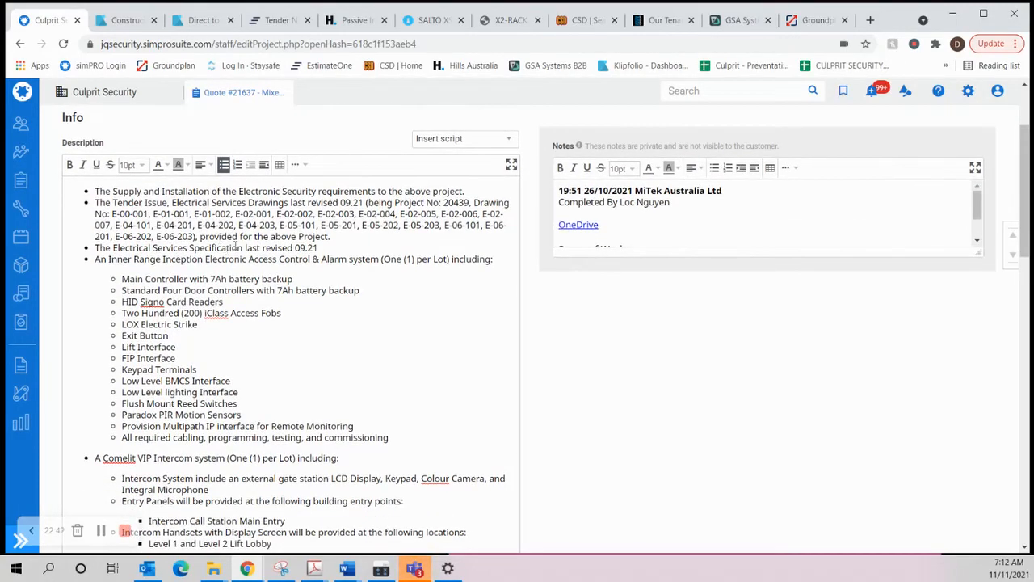
scroll(207, 284, down, 5)
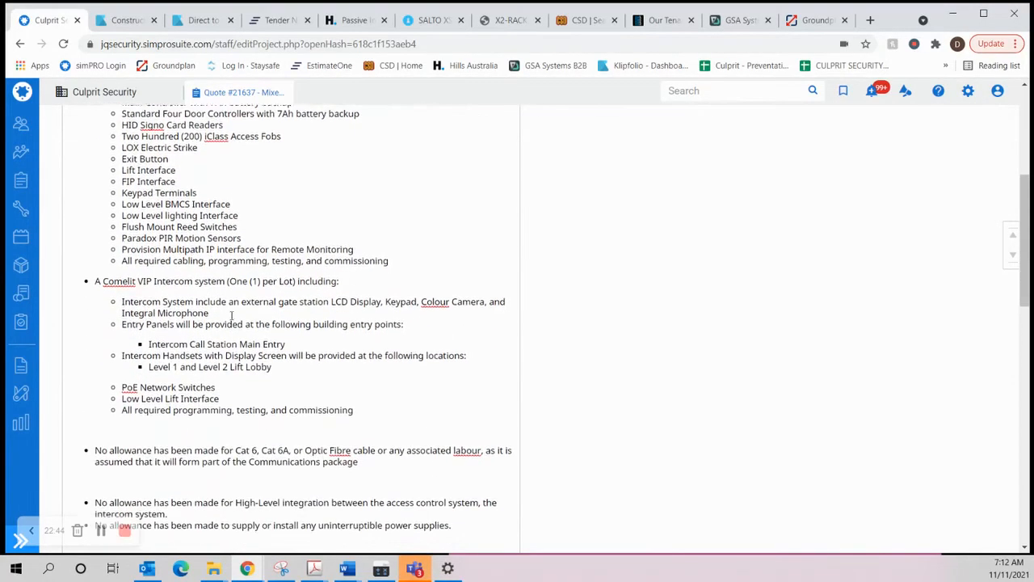
scroll(231, 316, down, 1)
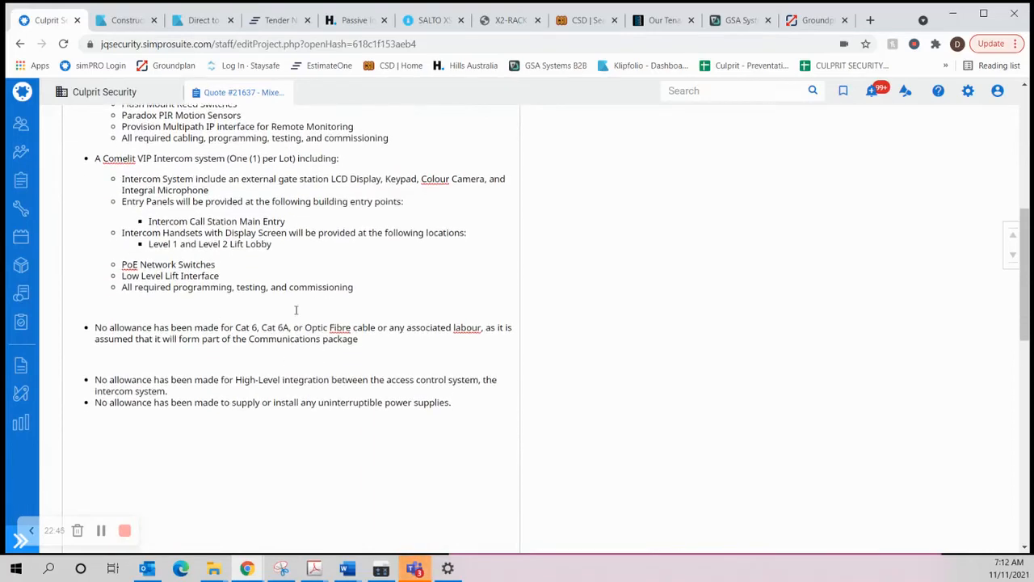
Step: Save the quote and open its primary cost centre list
scroll(258, 295, up, 10)
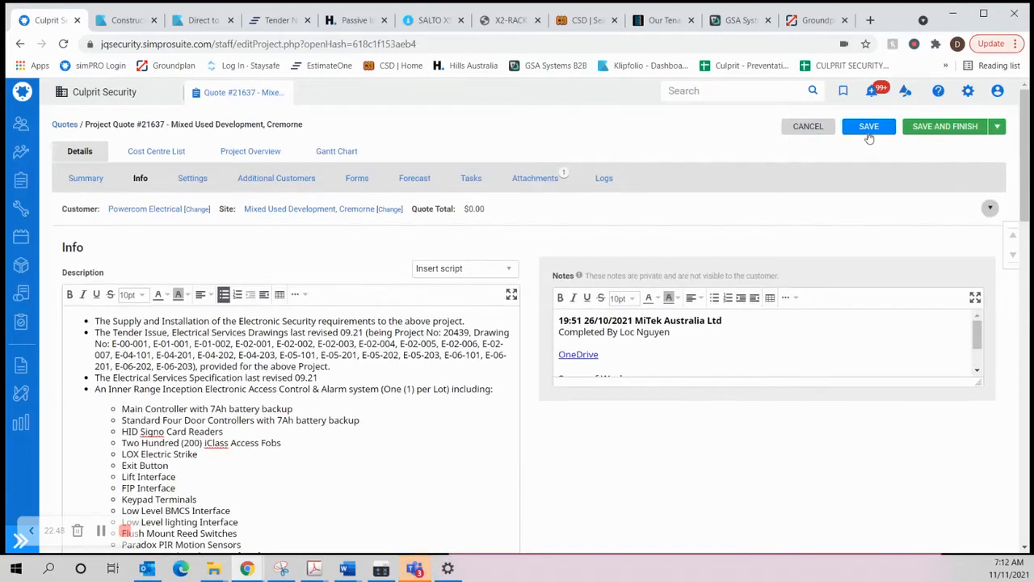
click(869, 129)
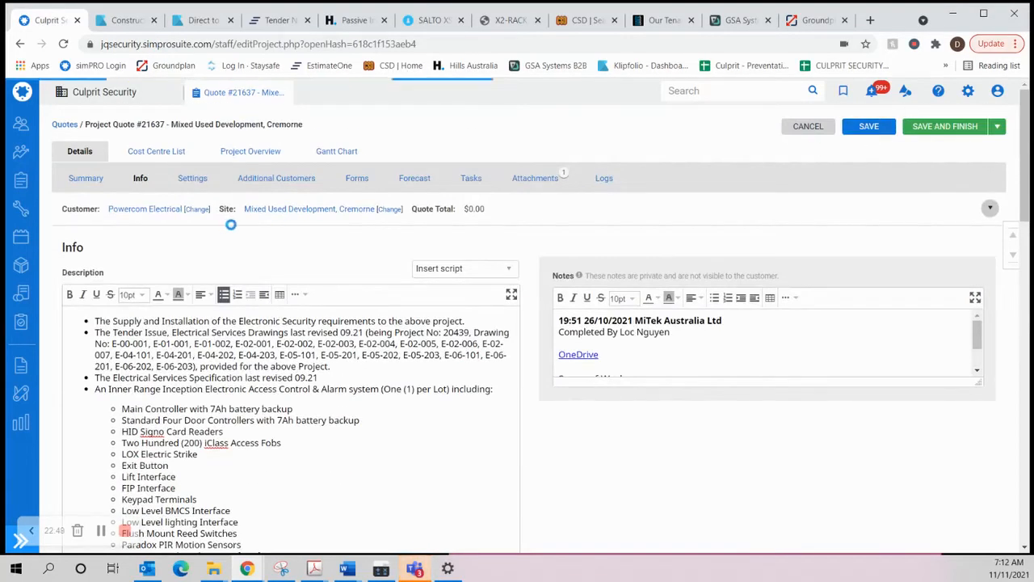
click(148, 150)
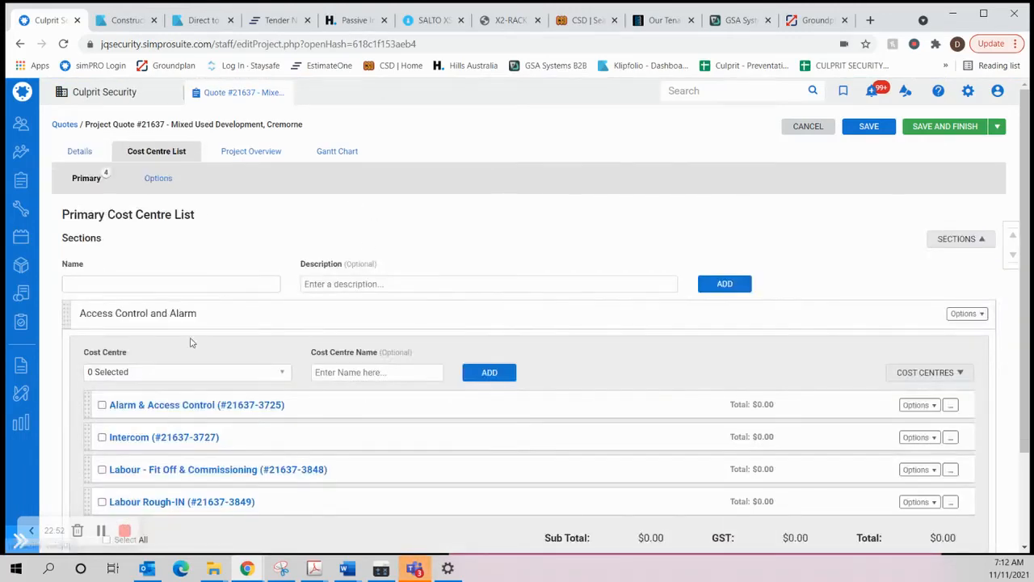
scroll(209, 433, down, 1)
scroll(208, 432, down, 2)
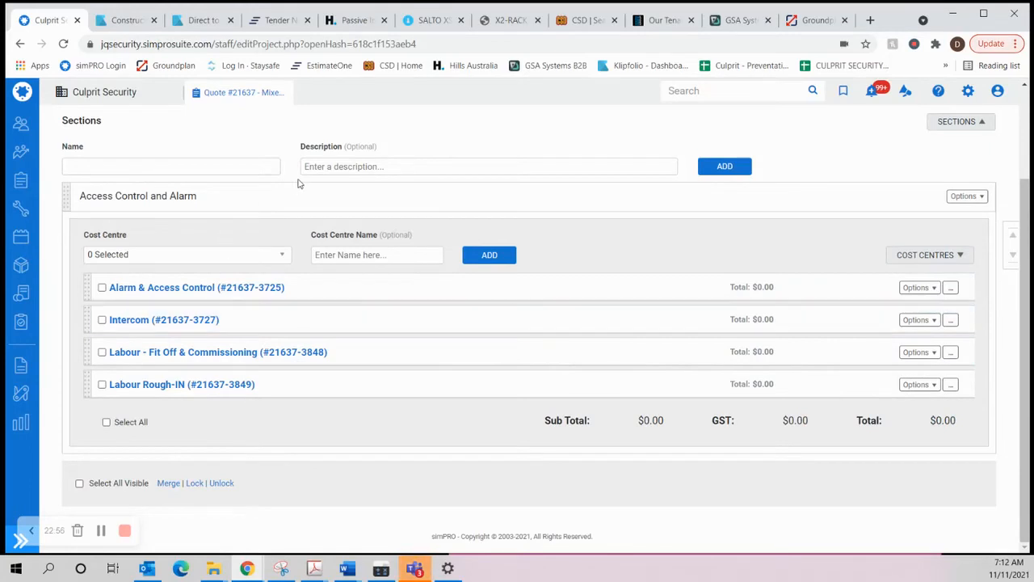
Step: Rename the "Access Control and Alarm" section to the project title, "Mixed Used Development, Cremorne", and save the section
scroll(249, 188, up, 3)
drag(174, 129, 304, 132)
key(ctrl+c)
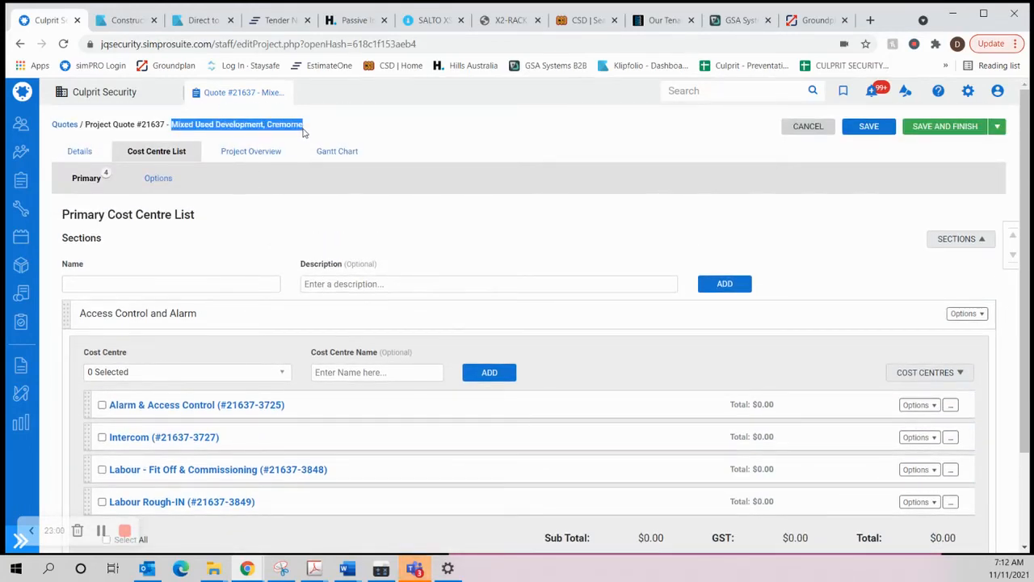
click(967, 314)
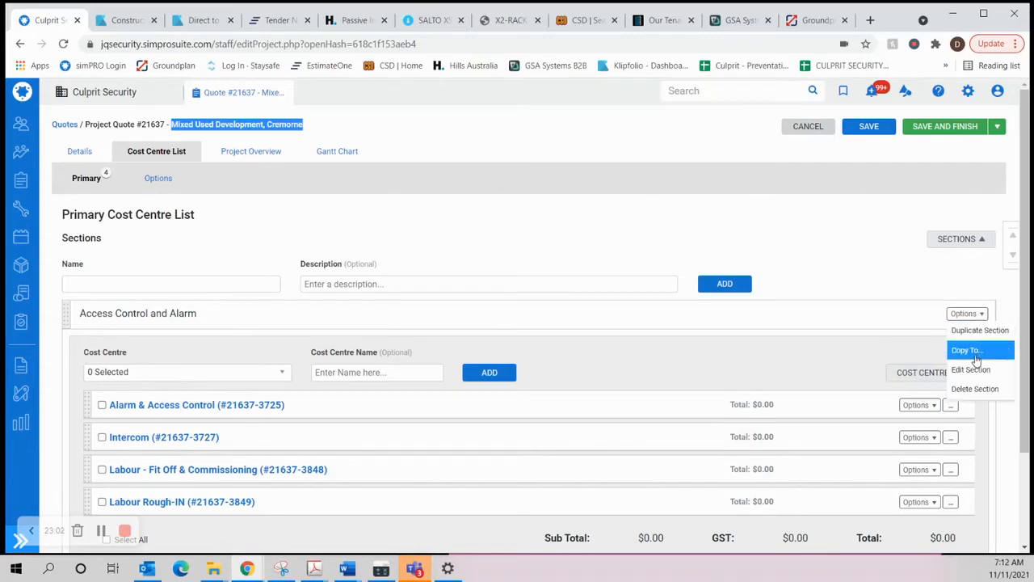
click(913, 370)
key(ctrl+v)
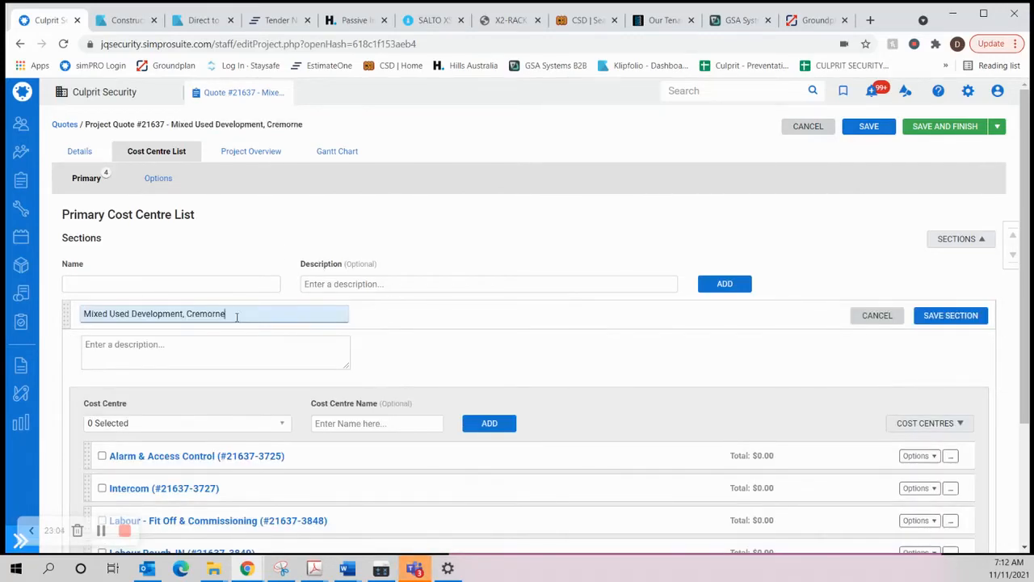
click(930, 316)
Step: Rename the Alarm & Access Control cost centre to "Inner Range Inception Alarm & Access Control"
scroll(290, 305, down, 2)
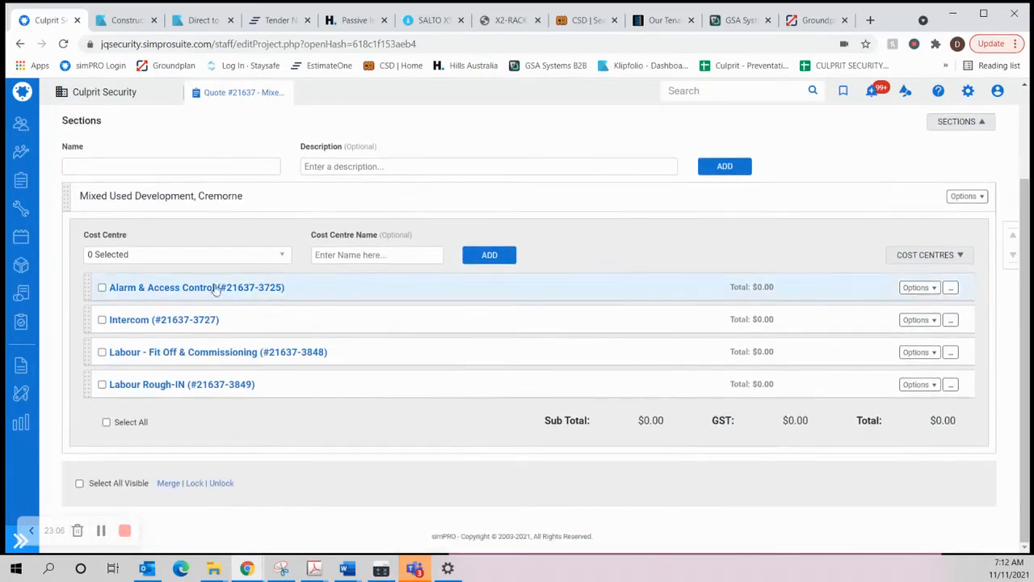
click(922, 289)
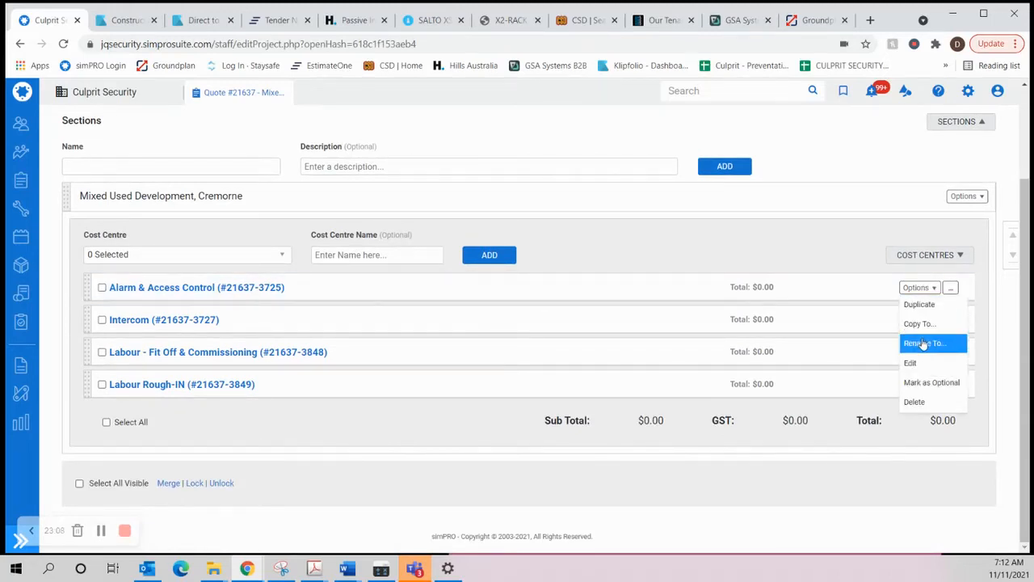
click(925, 343)
click(352, 185)
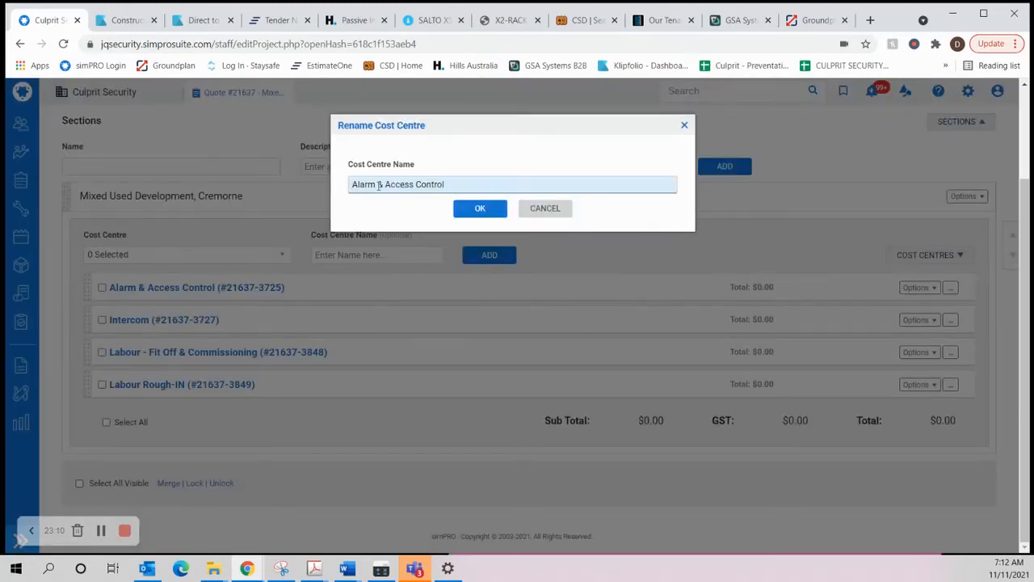
text(Inner Range )
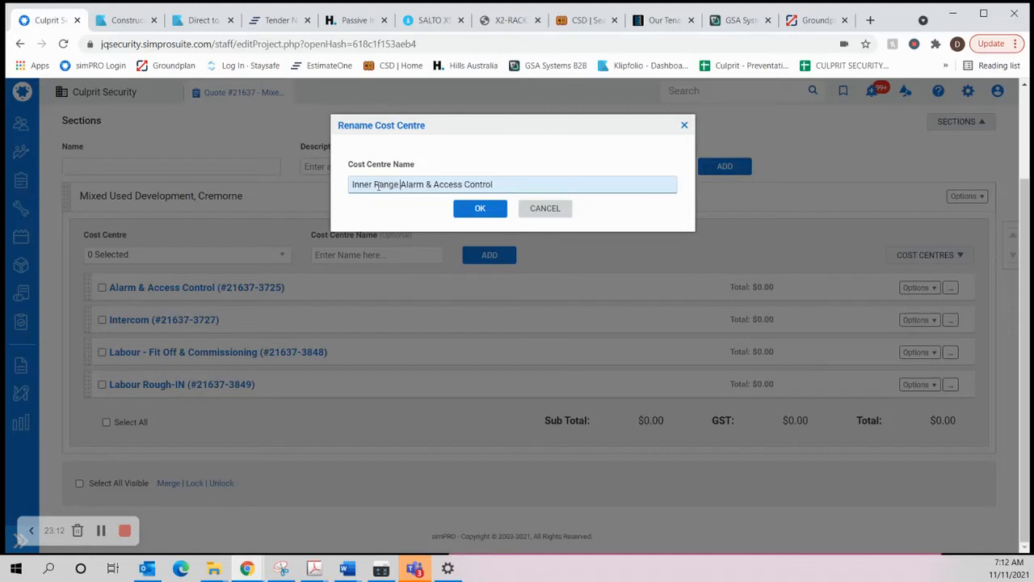
text(Inception)
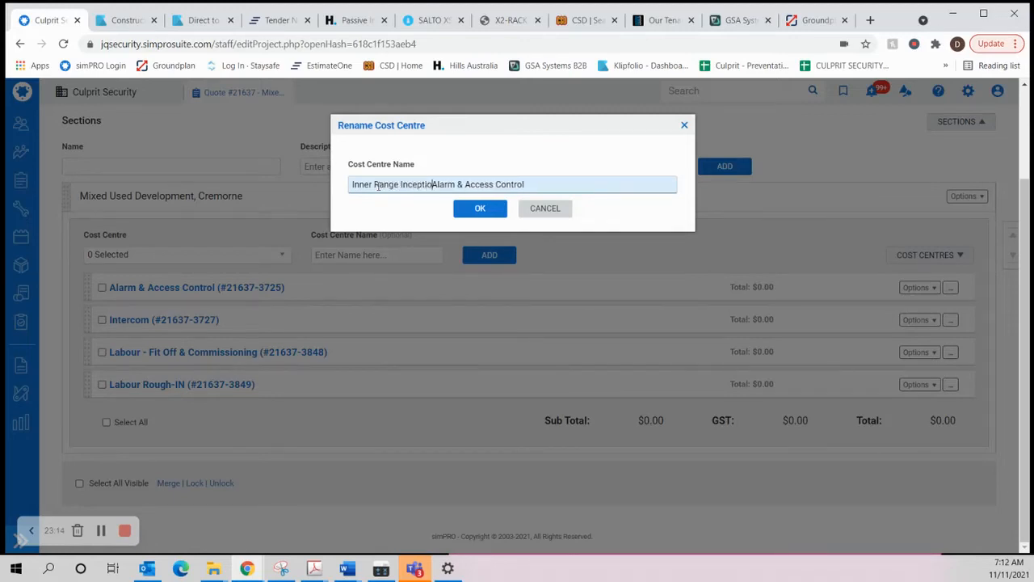
click(484, 208)
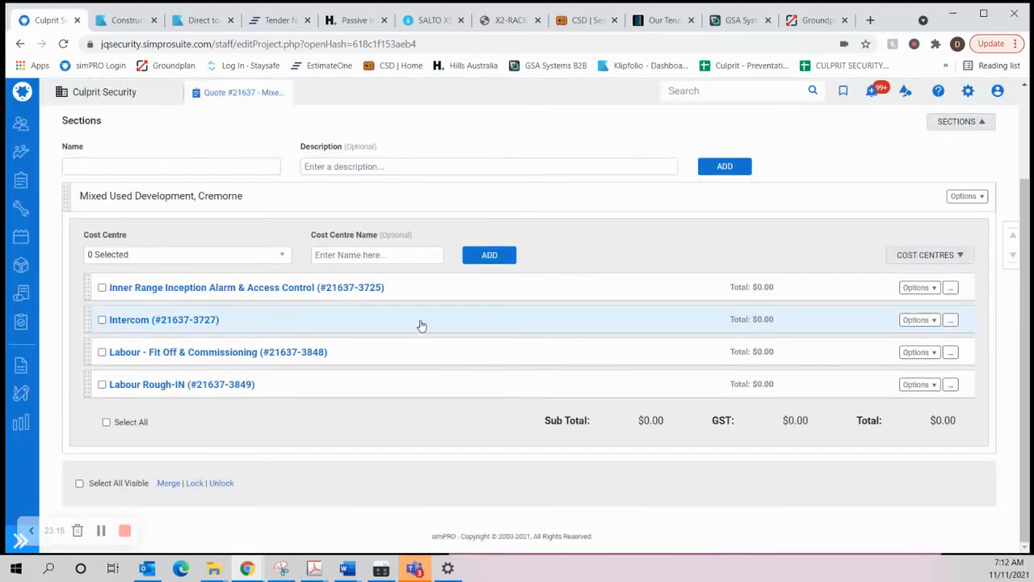
Step: Rename the Intercom cost centre to "Comelit VIP Intercom"
click(905, 321)
click(925, 374)
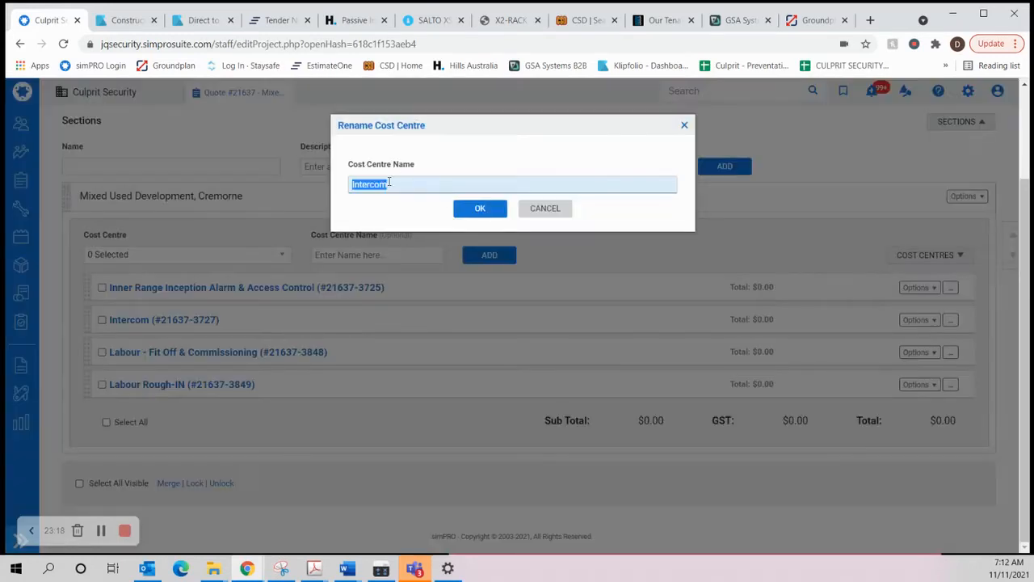
click(351, 185)
text(omelit VIP)
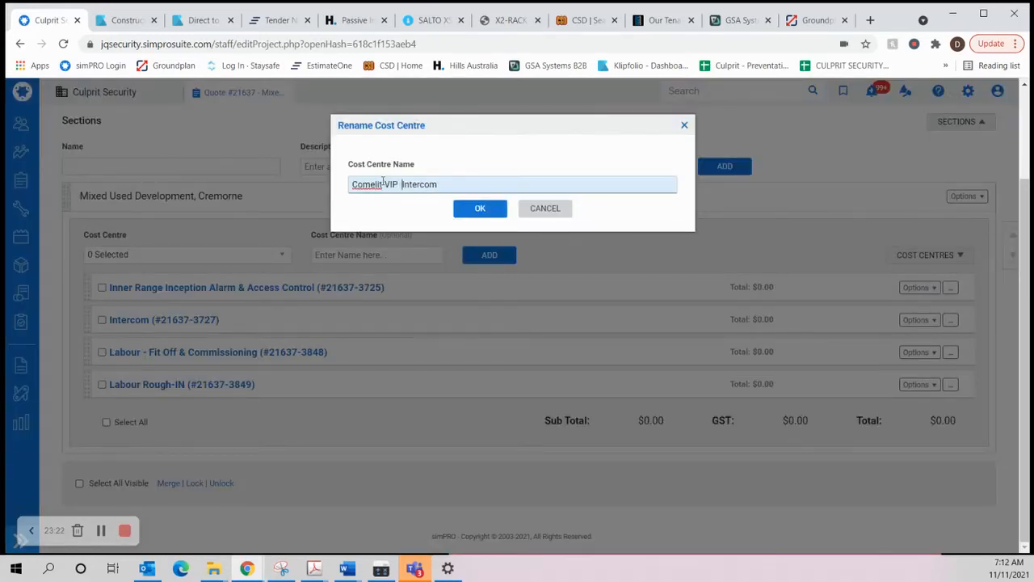
click(480, 208)
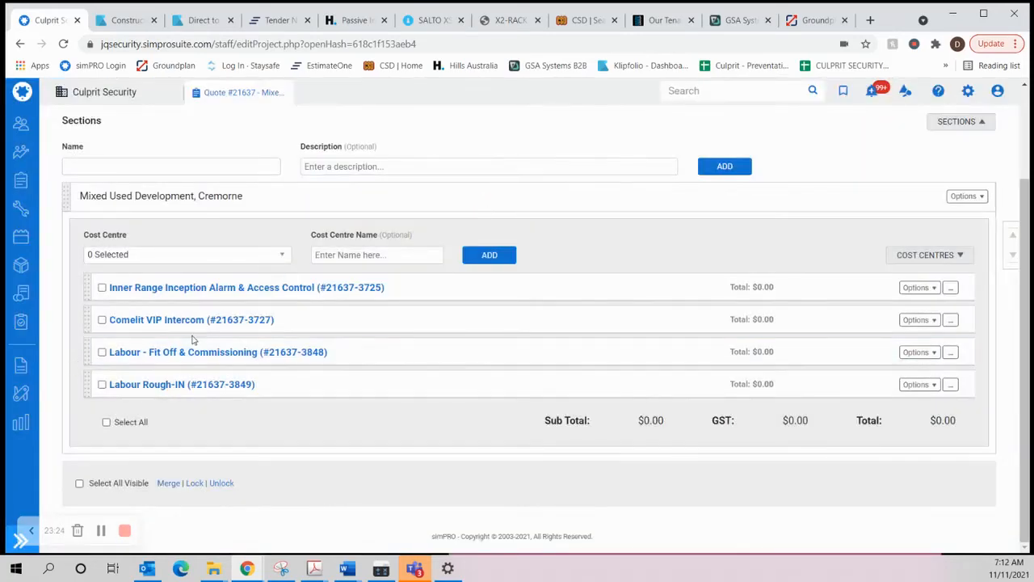
Step: Check the system names in the quote description against the renamed access control and intercom cost centres
scroll(159, 456, up, 2)
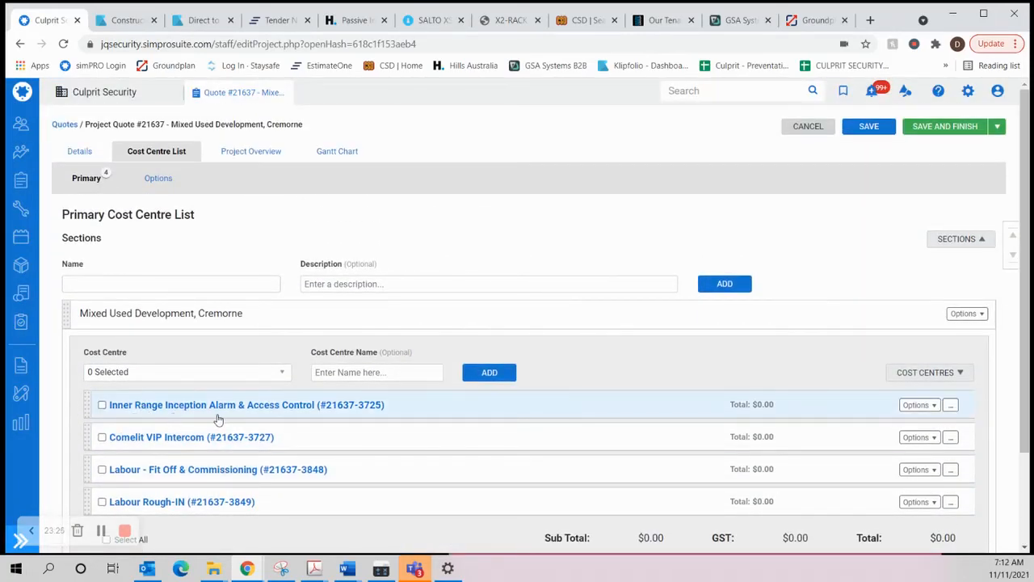
click(79, 152)
click(140, 179)
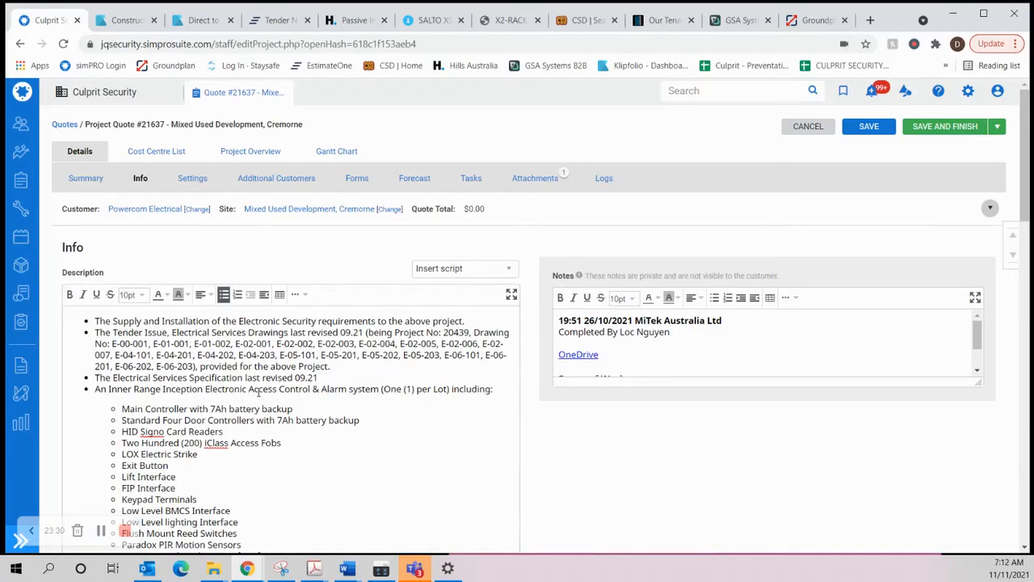
scroll(259, 392, down, 3)
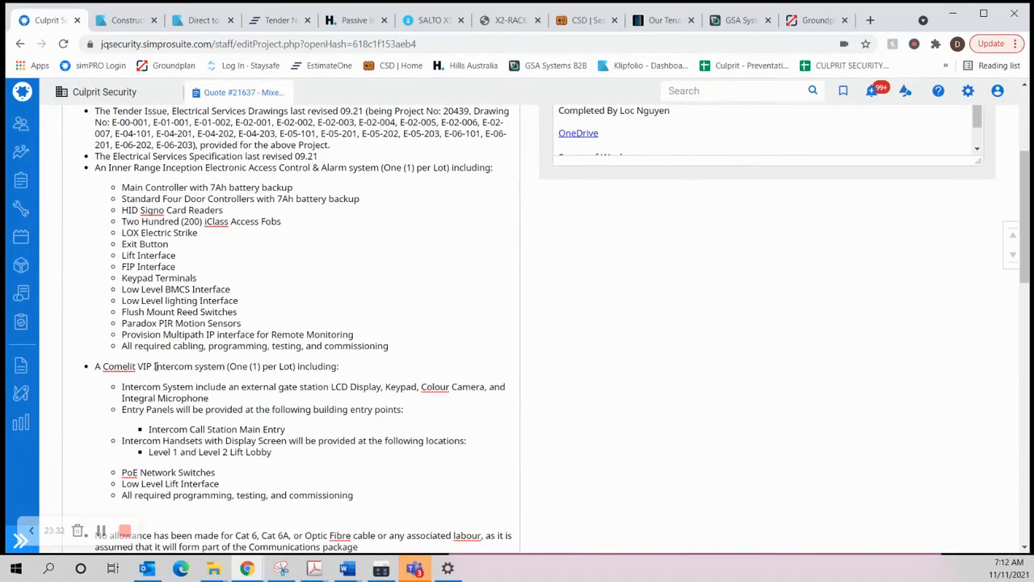
scroll(172, 367, up, 3)
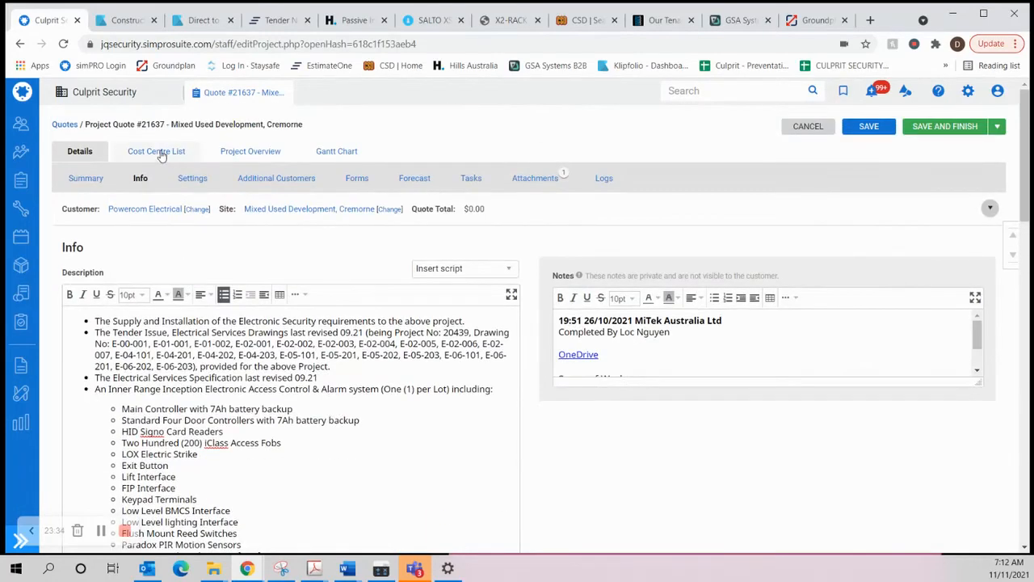
Step: Open the Inner Range Inception cost centre, view its parts and labour summary, and return to the project quote
click(156, 151)
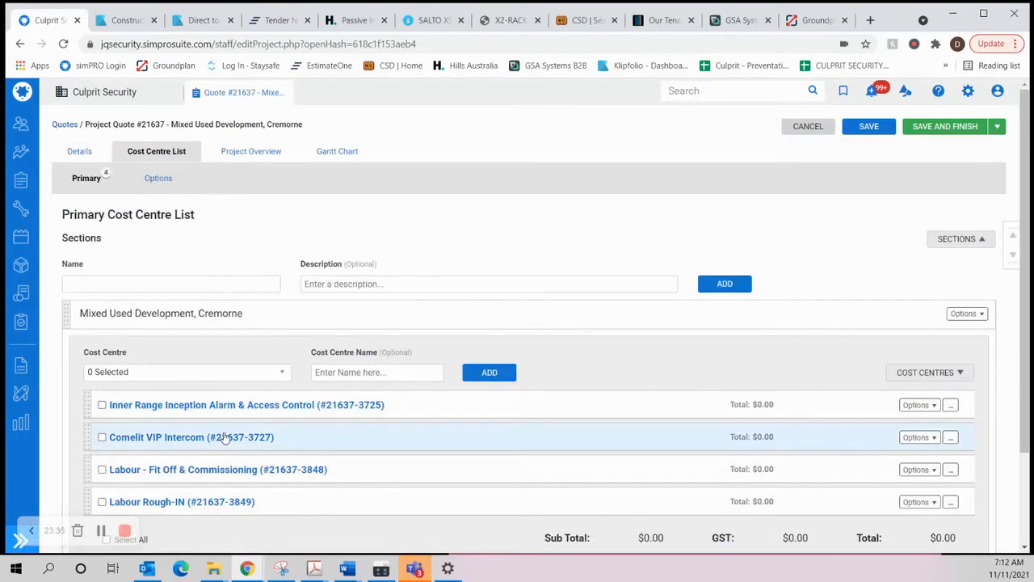
click(193, 407)
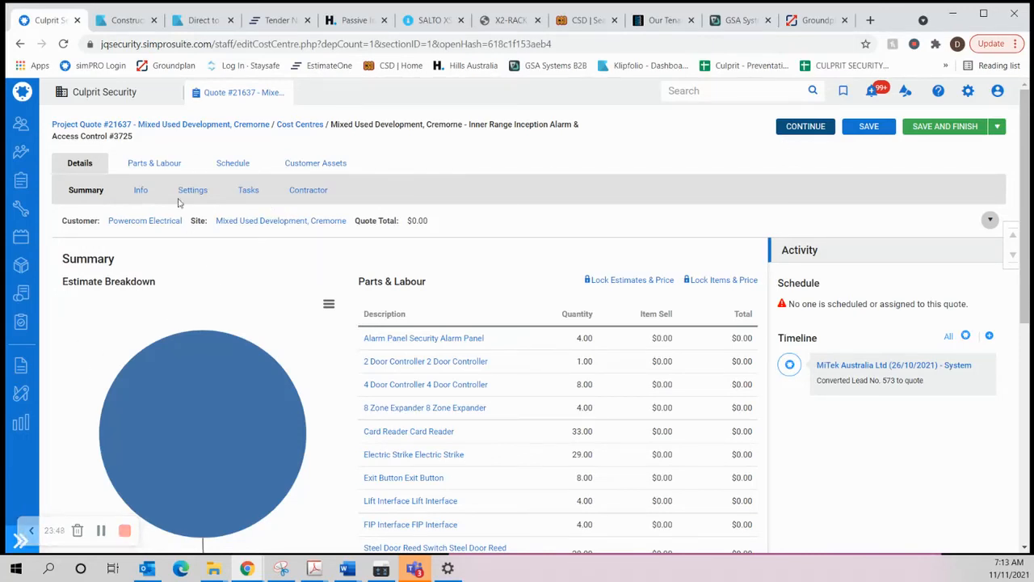
click(246, 129)
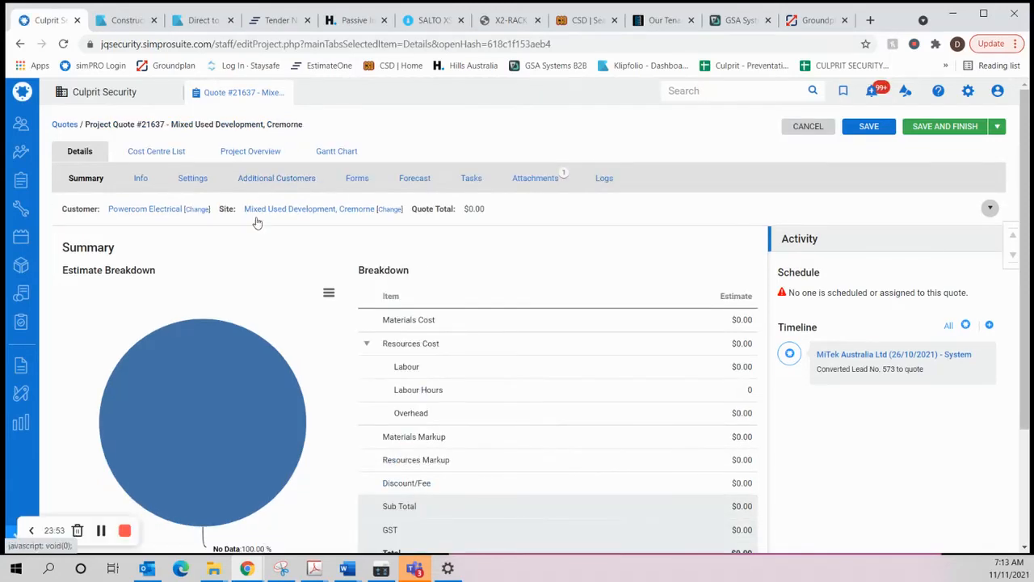
Step: Review the quote description again, from the drawing list through the Inner Range and Comelit scope items to the exclusions
click(141, 177)
scroll(237, 258, down, 1)
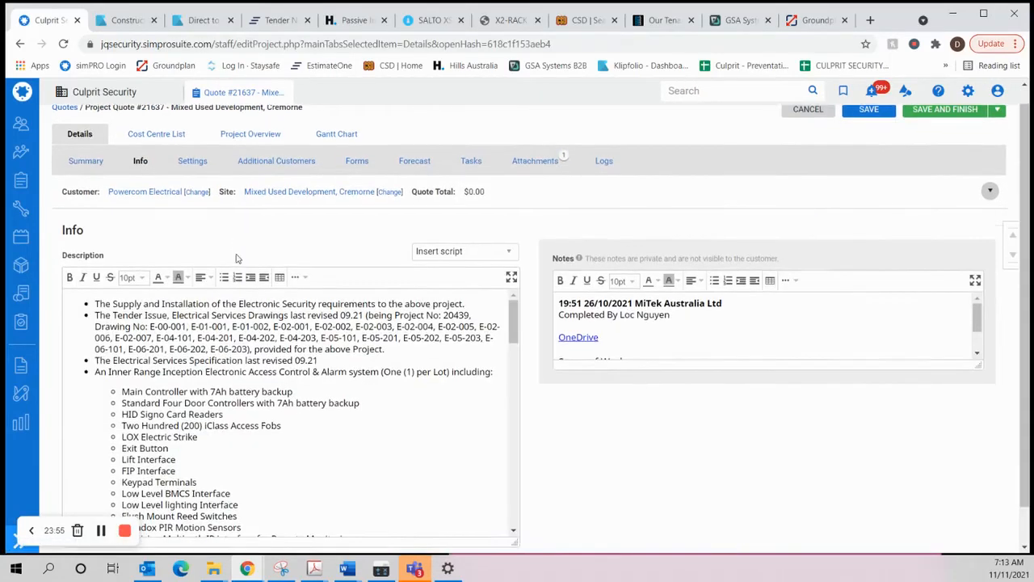
scroll(245, 263, down, 1)
click(247, 265)
scroll(235, 267, up, 1)
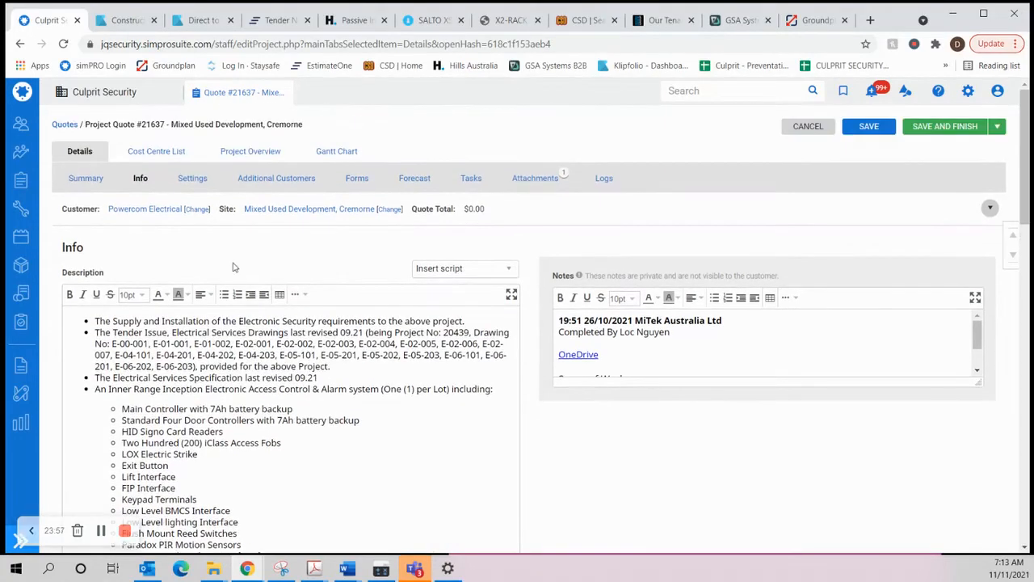
scroll(233, 268, down, 1)
scroll(283, 329, down, 1)
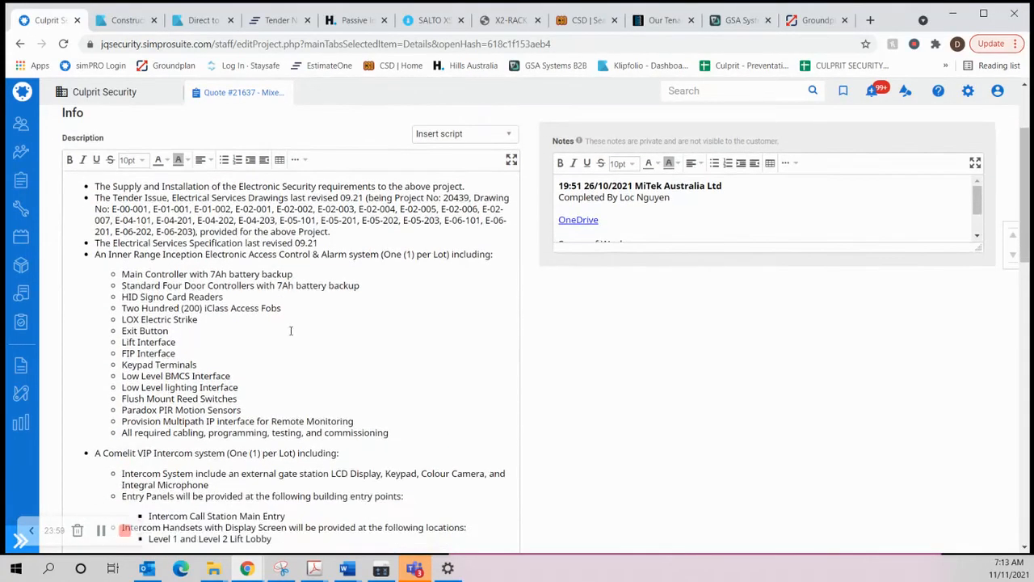
scroll(297, 329, up, 2)
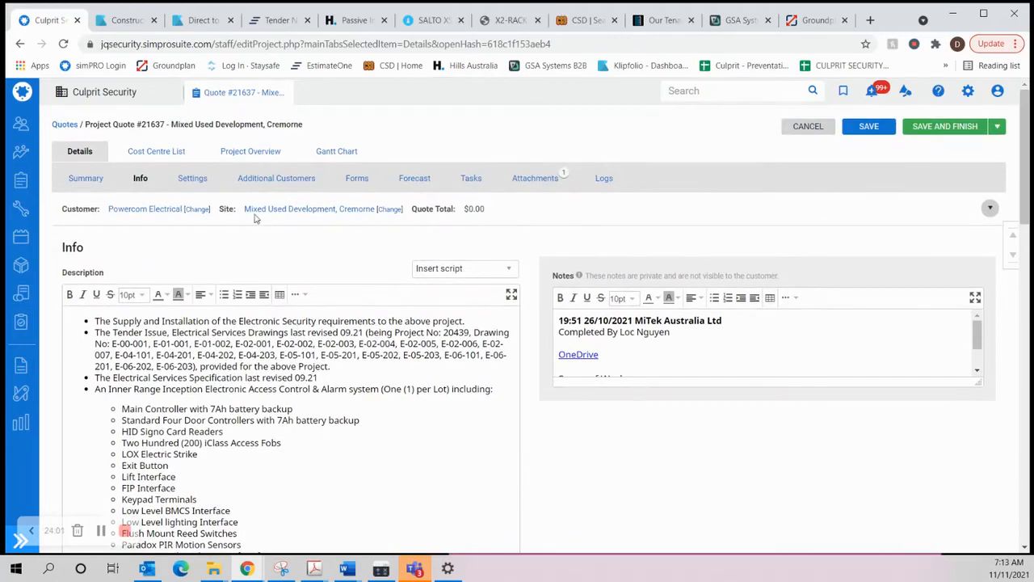
scroll(228, 326, down, 2)
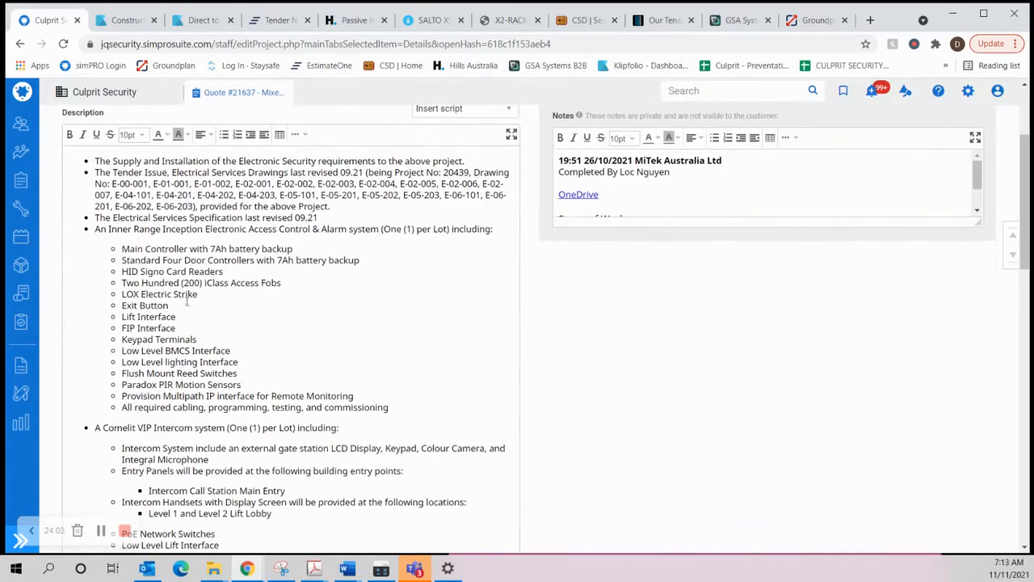
scroll(218, 252, down, 1)
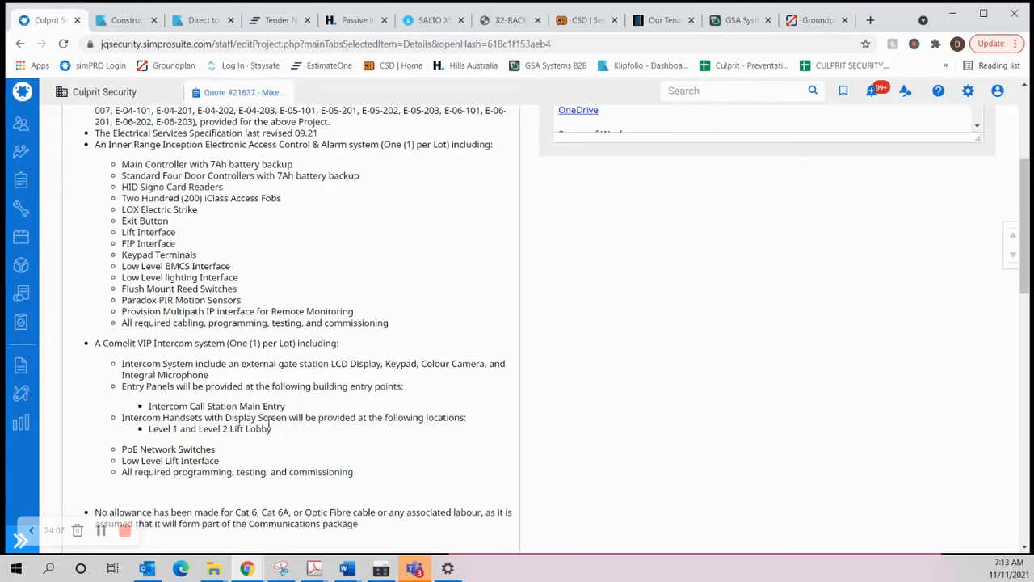
scroll(271, 411, up, 3)
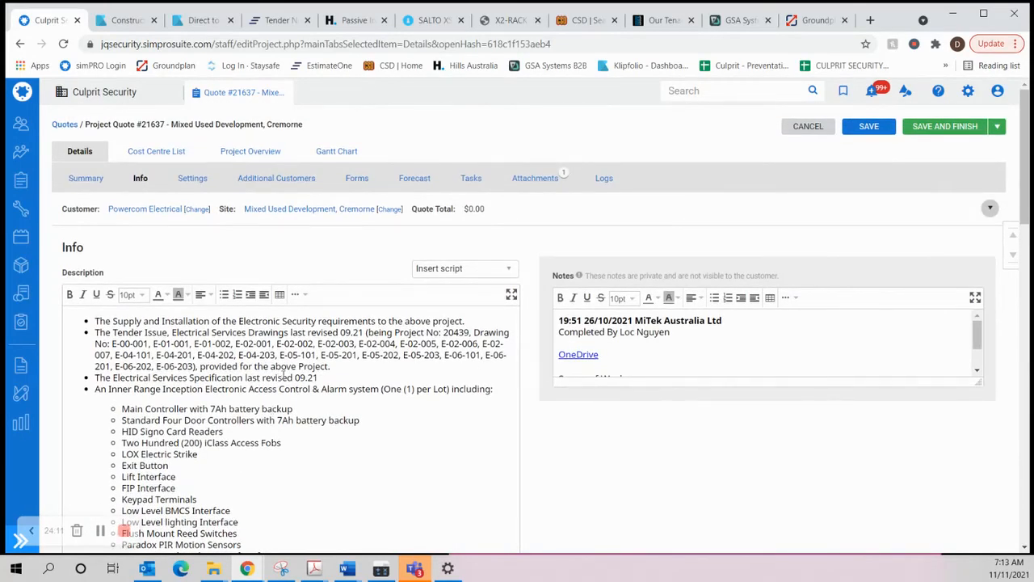
scroll(320, 387, down, 1)
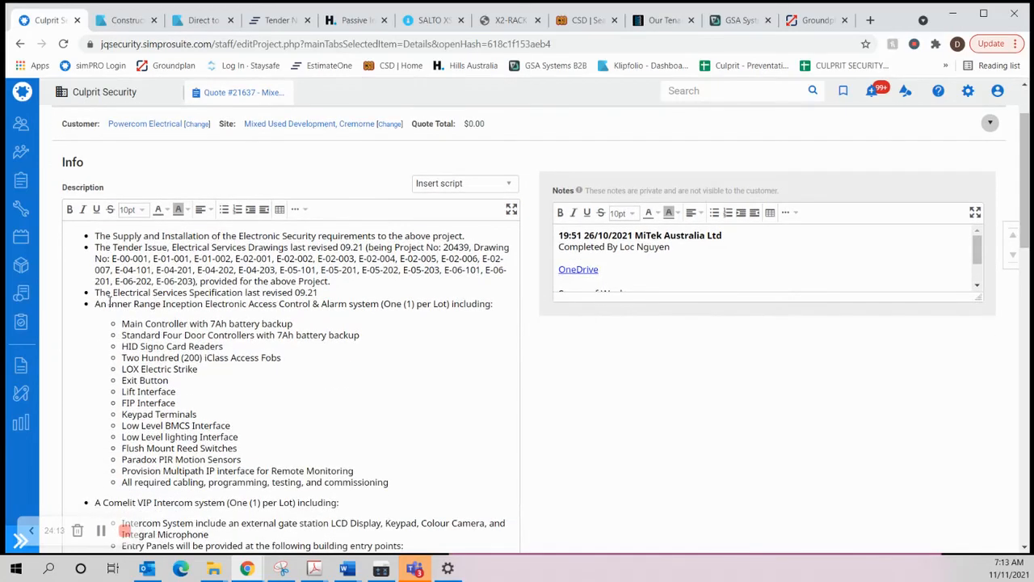
drag(104, 304, 151, 305)
click(231, 313)
scroll(244, 311, down, 1)
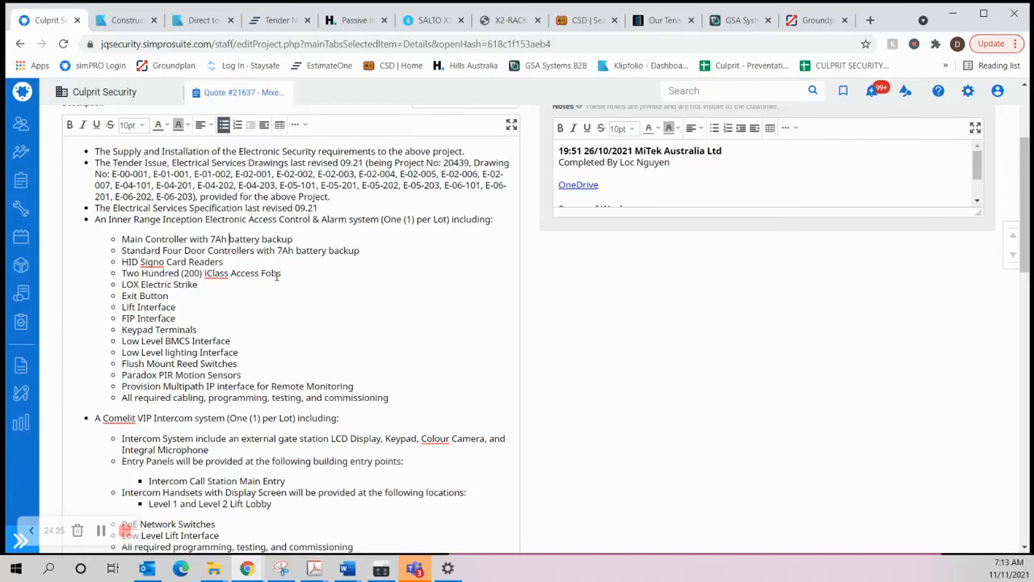
scroll(278, 276, down, 1)
scroll(310, 317, down, 3)
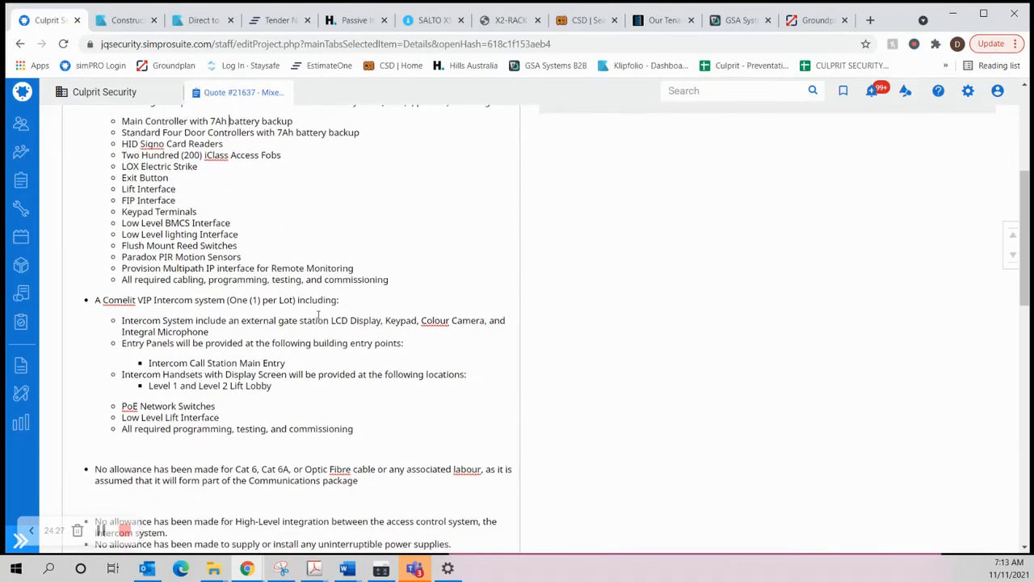
scroll(364, 350, up, 5)
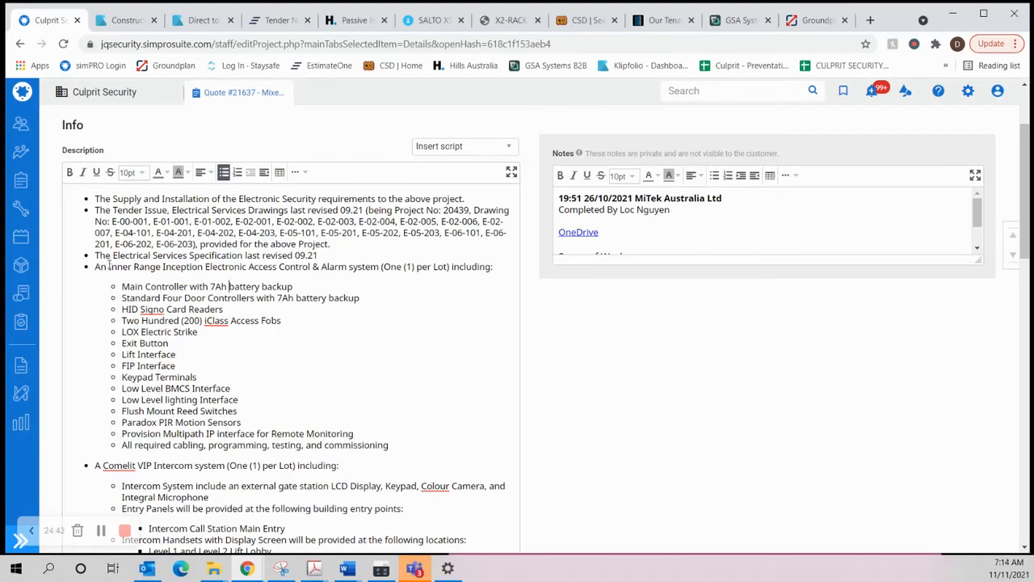
scroll(109, 265, down, 3)
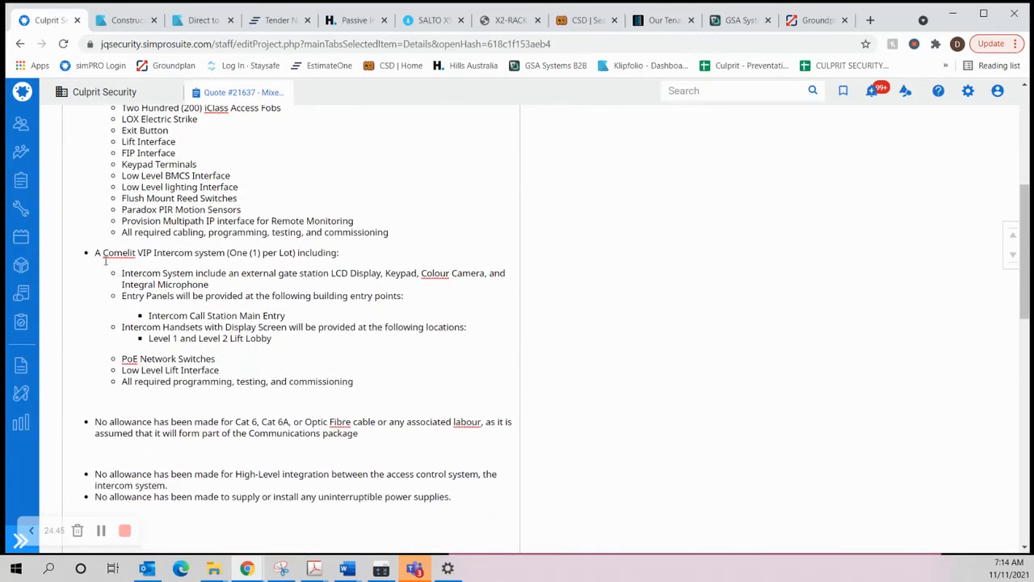